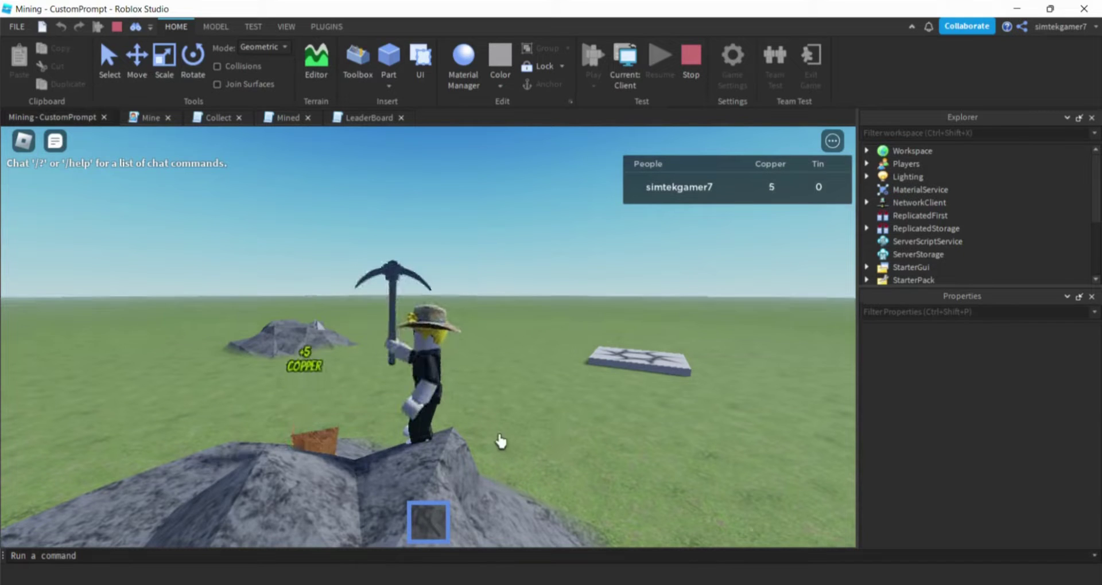
Step: Mine copper on the first rock in the playtest, then walk the character over to the second rock
{"action": "right_click_drag", "start_coordinate": [519, 412], "coordinate": [509, 419]}
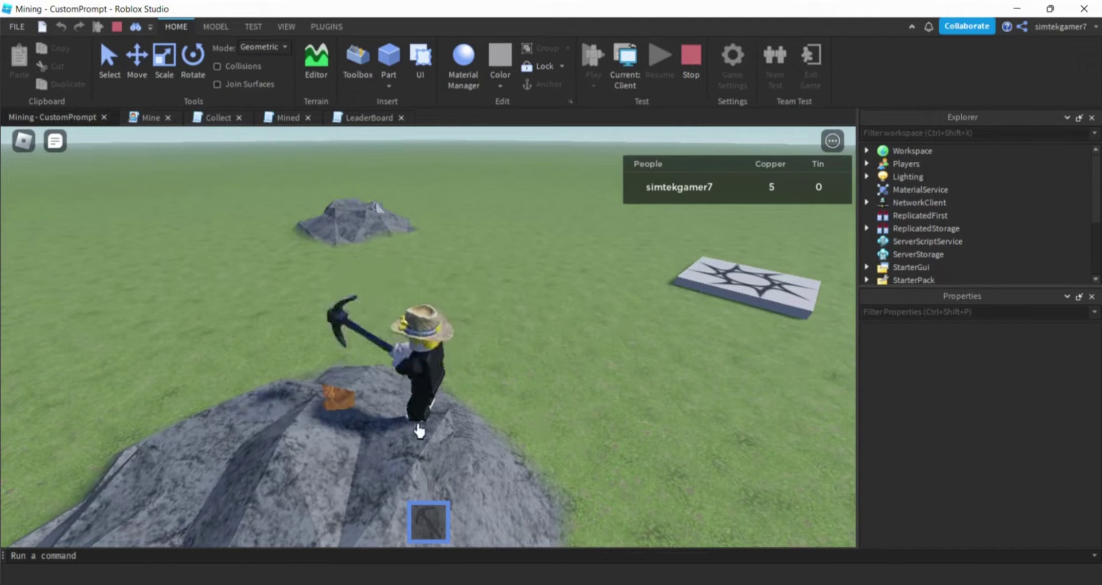
{"action": "key", "text": "w"}
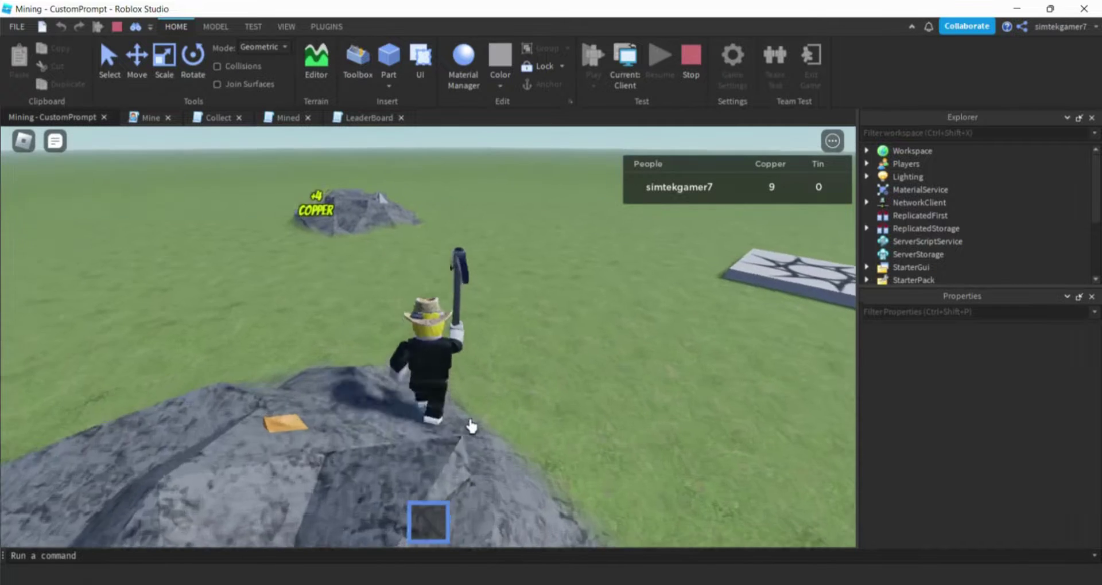
{"action": "key", "text": "w"}
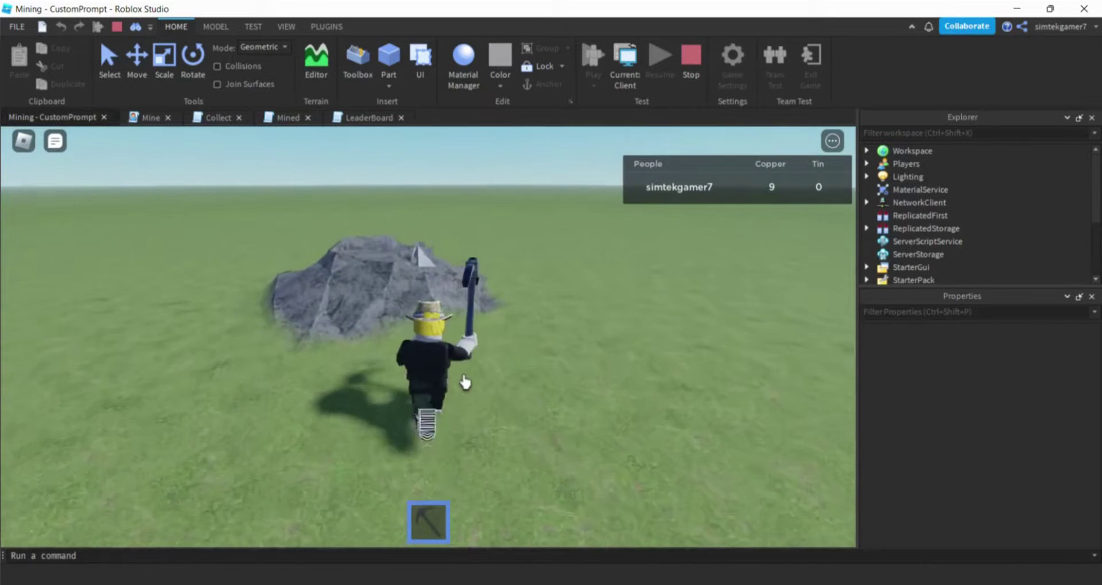
Step: Mine the tin ore on the second rock with the pickaxe and walk the character away from it
{"action": "left_click", "coordinate": [449, 372]}
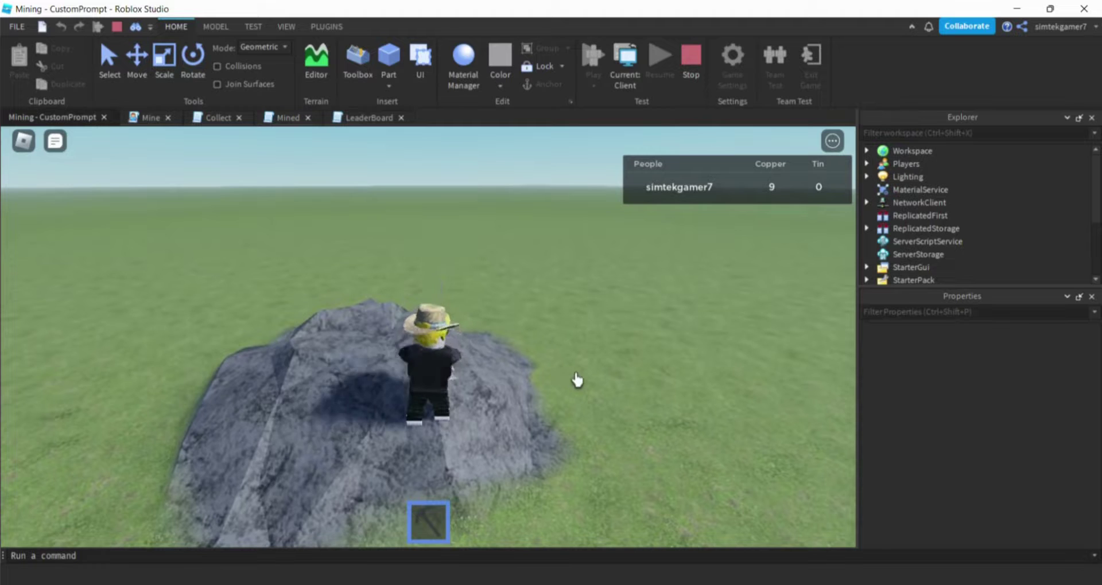
{"action": "right_click_drag", "start_coordinate": [577, 379], "coordinate": [576, 379]}
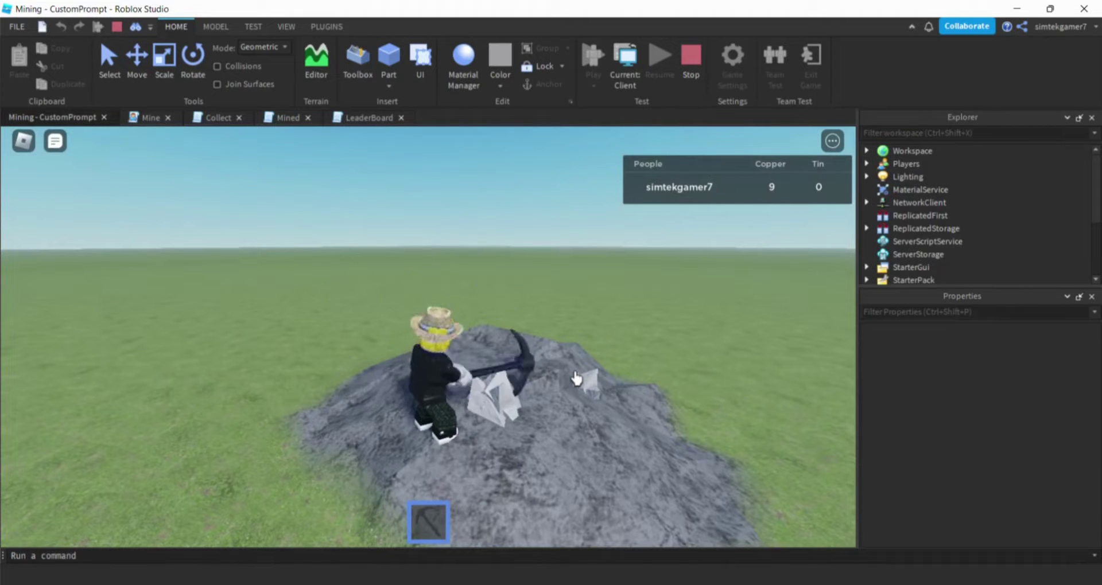
{"action": "left_click", "coordinate": [583, 379]}
{"action": "left_click", "coordinate": [621, 383]}
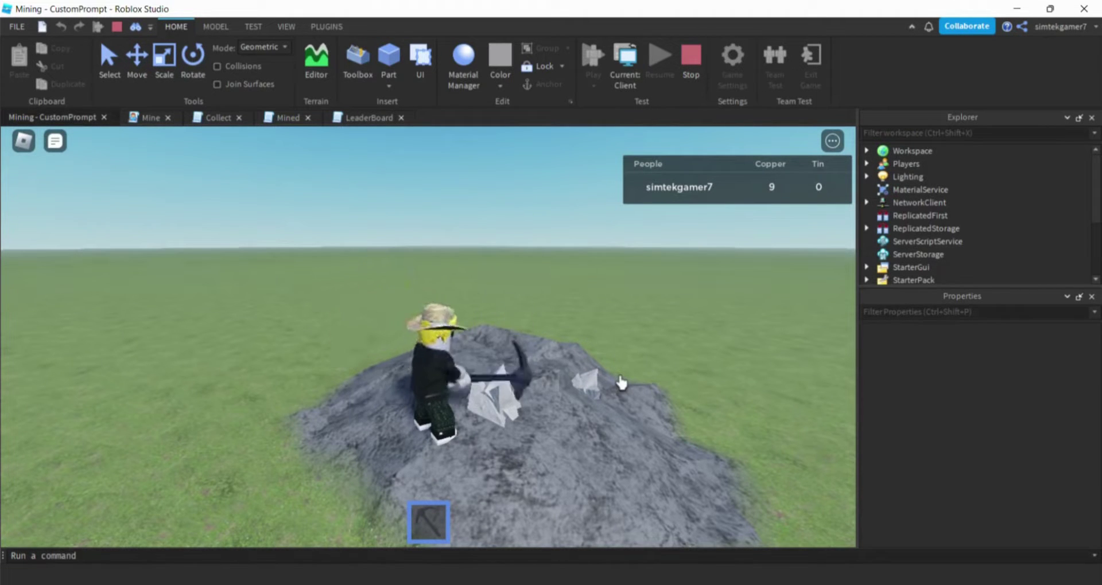
{"action": "right_click_drag", "start_coordinate": [591, 383], "coordinate": [517, 344]}
{"action": "key", "text": "s"}
{"action": "key", "text": "space"}
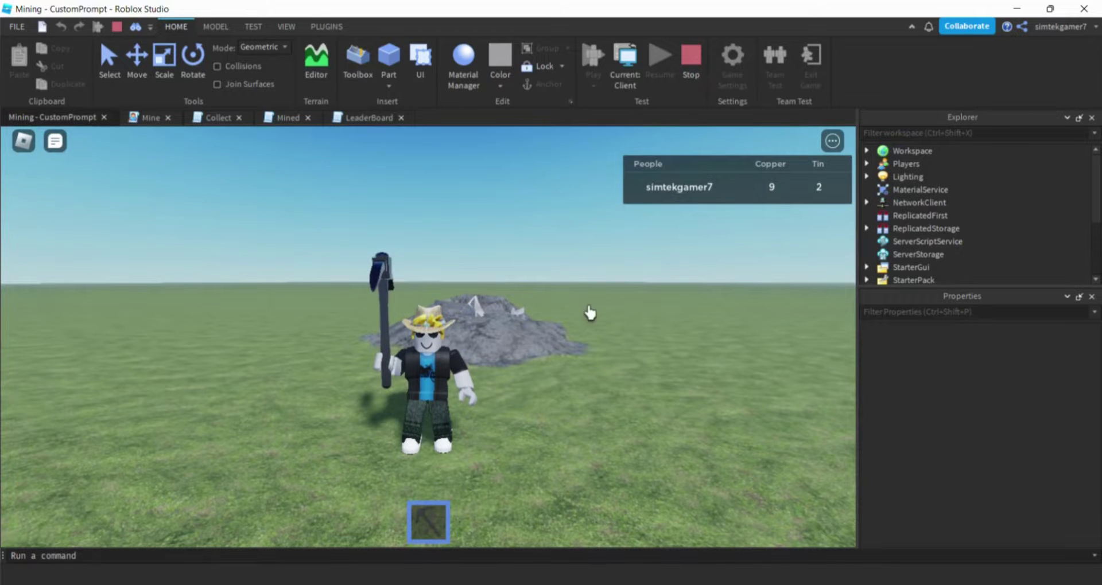
{"action": "right_click_drag", "start_coordinate": [590, 314], "coordinate": [589, 315]}
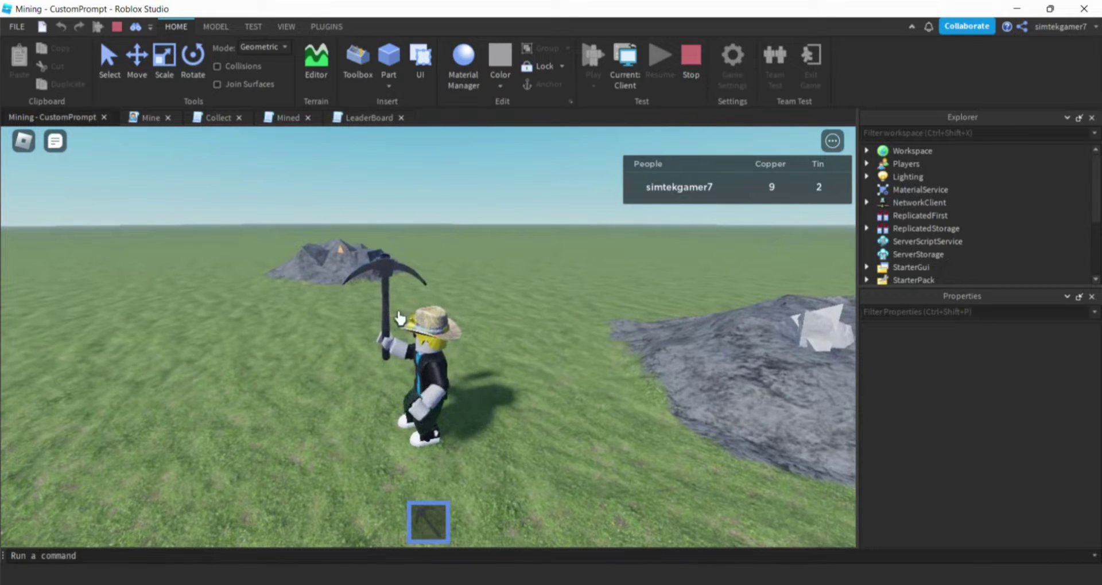
{"action": "key", "text": "s"}
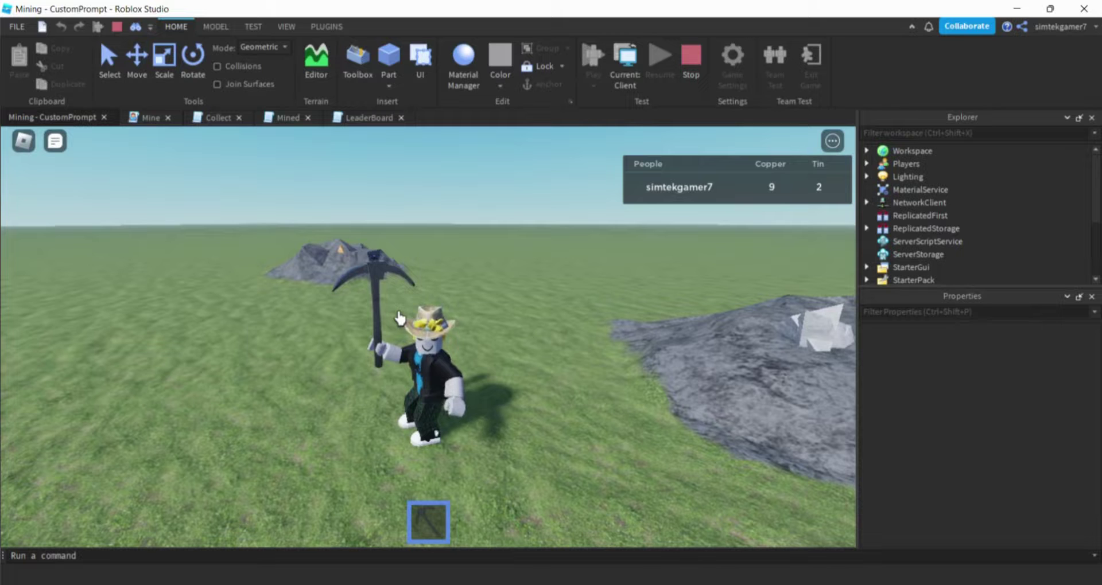
{"action": "key", "text": "d"}
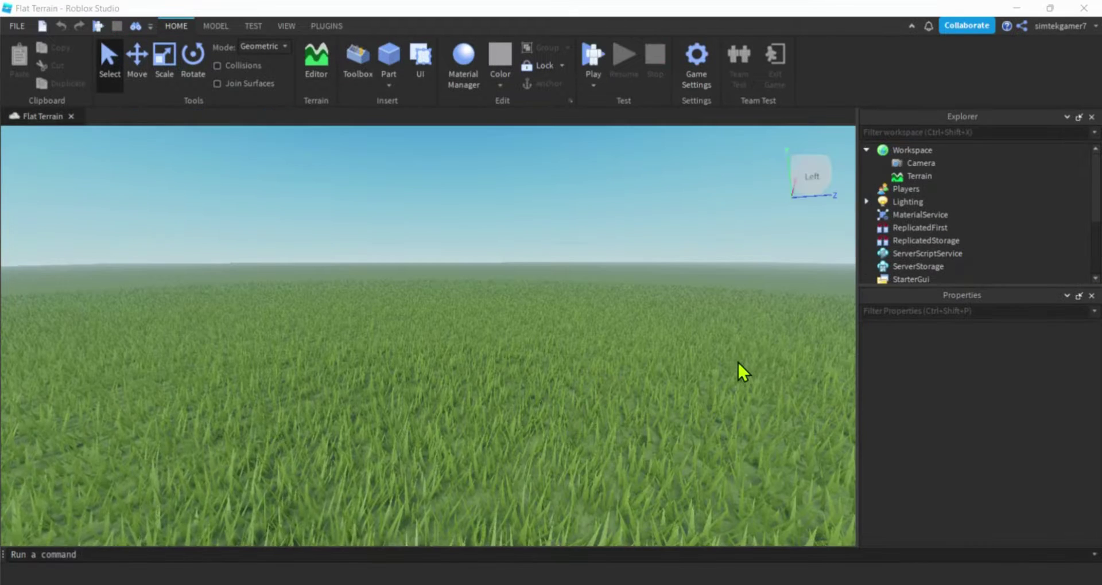
{"action": "right_click_drag", "start_coordinate": [738, 359], "coordinate": [737, 359]}
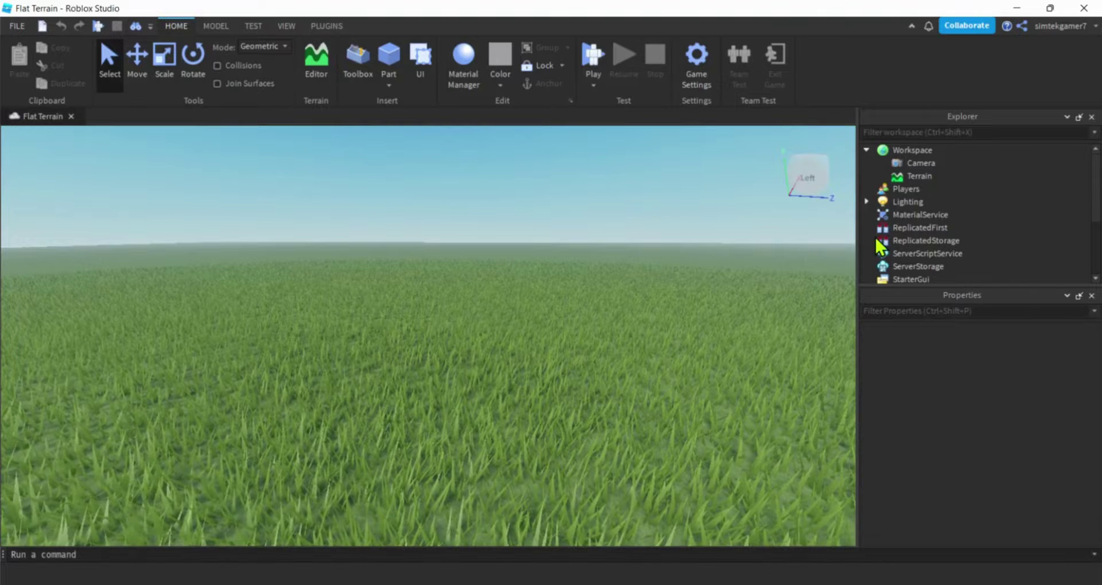
Step: Turn off Decoration for the Terrain in the Flat Terrain place to remove the grass blades
{"action": "left_click", "coordinate": [907, 173]}
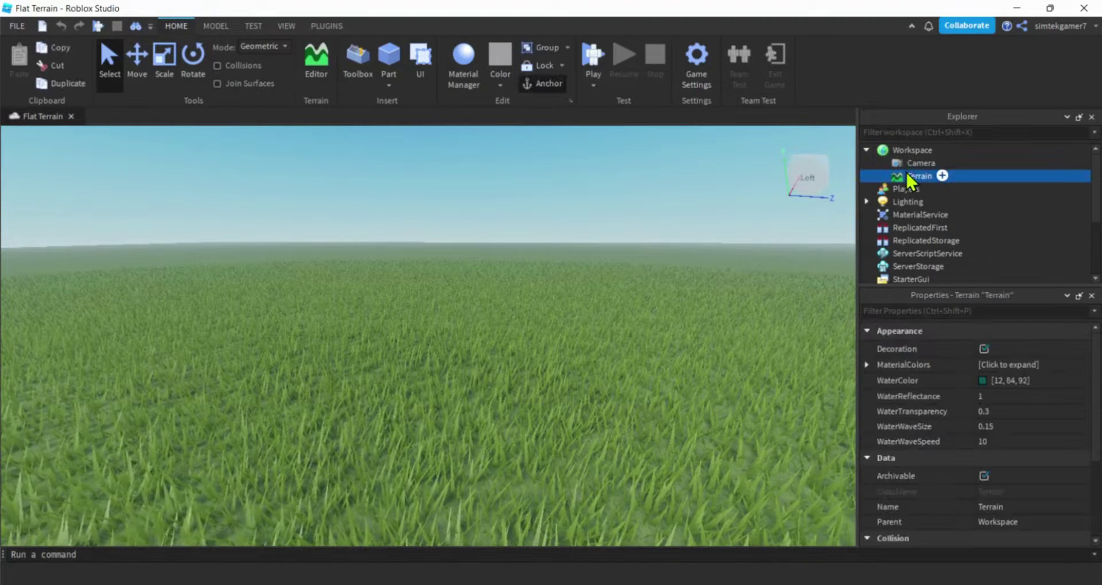
{"action": "left_click", "coordinate": [984, 348]}
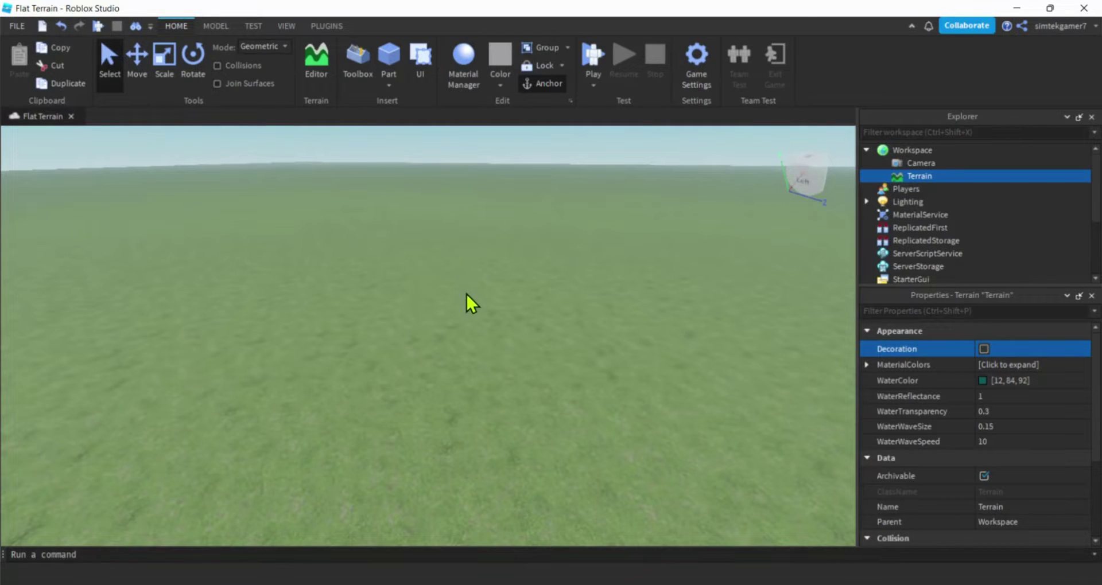
Step: Search the Toolbox meshes for "pickaxe" and insert the Standard Pickaxe mesh into the scene
{"action": "left_click", "coordinate": [358, 54]}
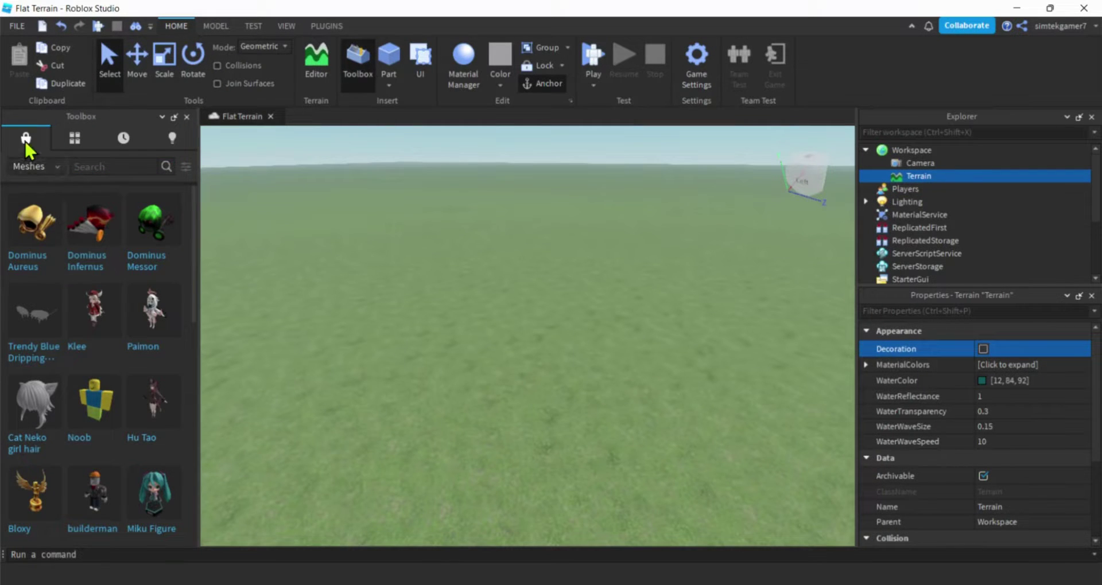
{"action": "left_click", "coordinate": [95, 162]}
{"action": "type", "text": "a"}
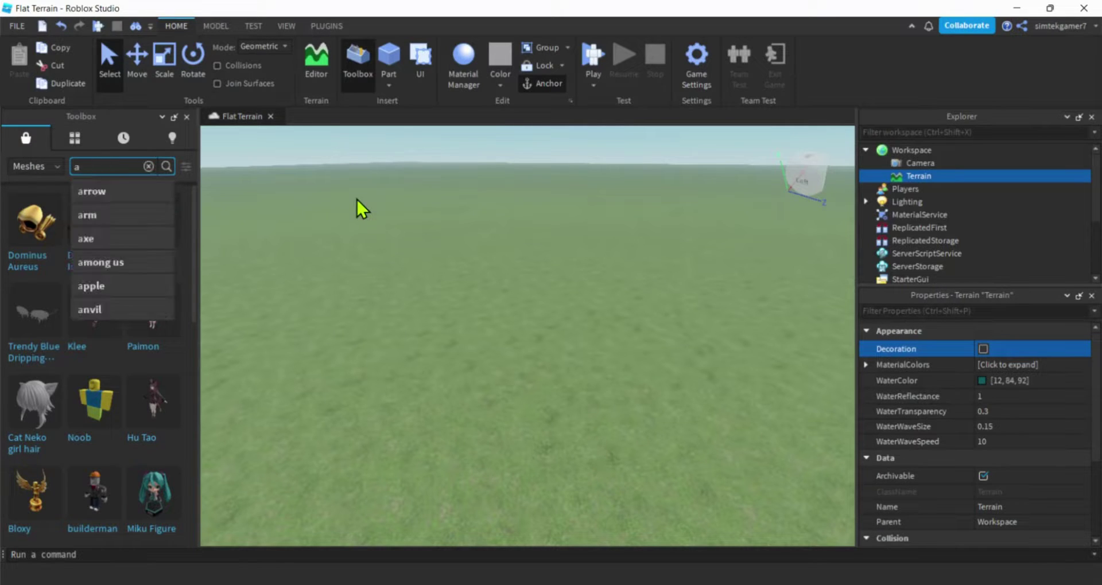
{"action": "key", "text": "BackSpace"}
{"action": "type", "text": "p"}
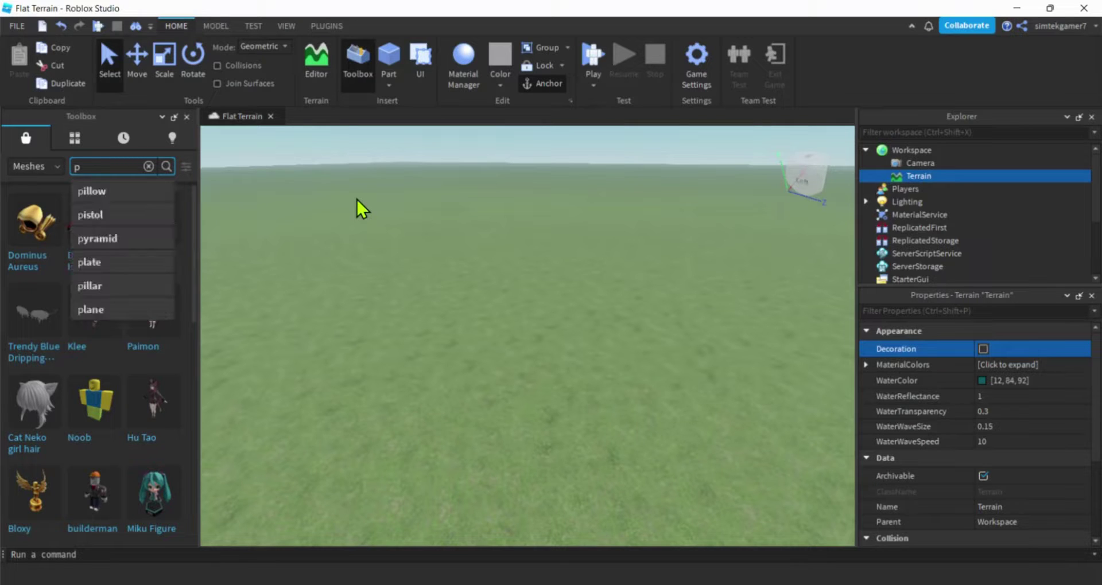
{"action": "type", "text": "ickaxe"}
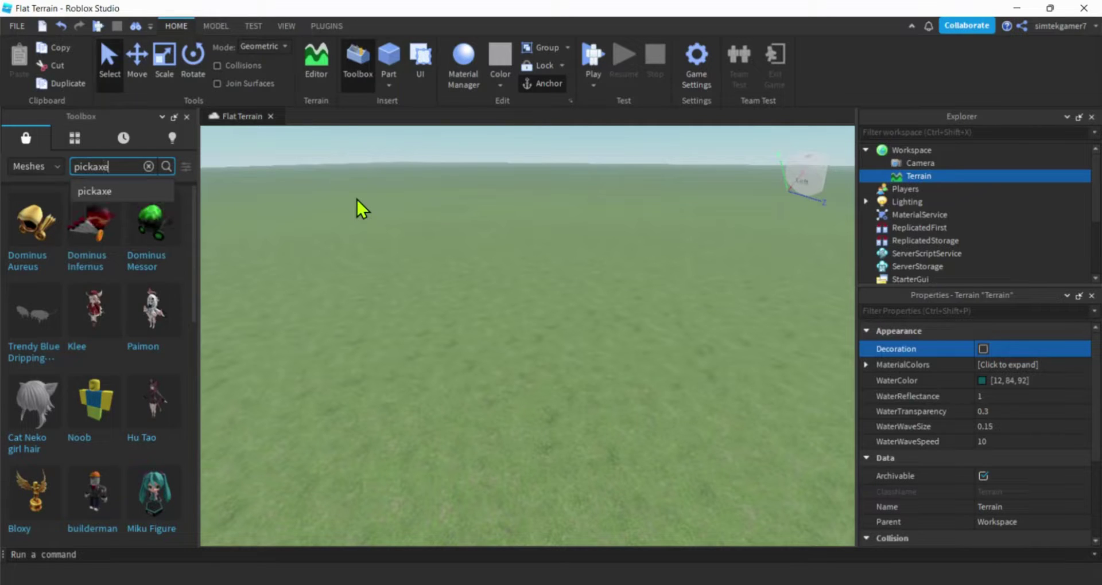
{"action": "key", "text": "Return"}
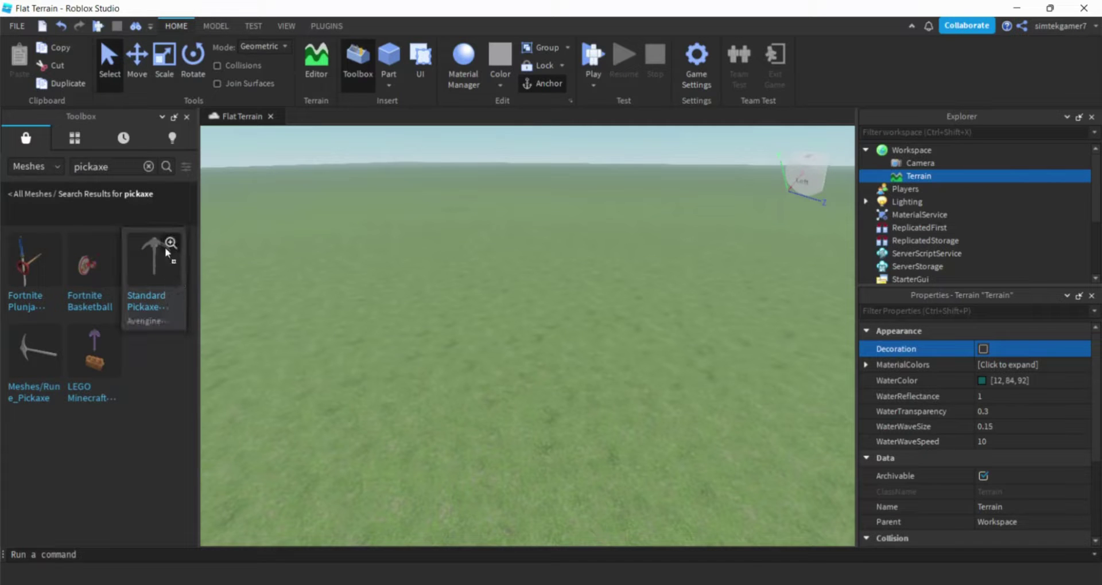
{"action": "left_click_drag", "start_coordinate": [164, 247], "coordinate": [448, 278]}
Step: Scale the inserted pickaxe down proportionally to about 43.3 × 59.4 × 7.6
{"action": "right_click_drag", "start_coordinate": [559, 342], "coordinate": [501, 229]}
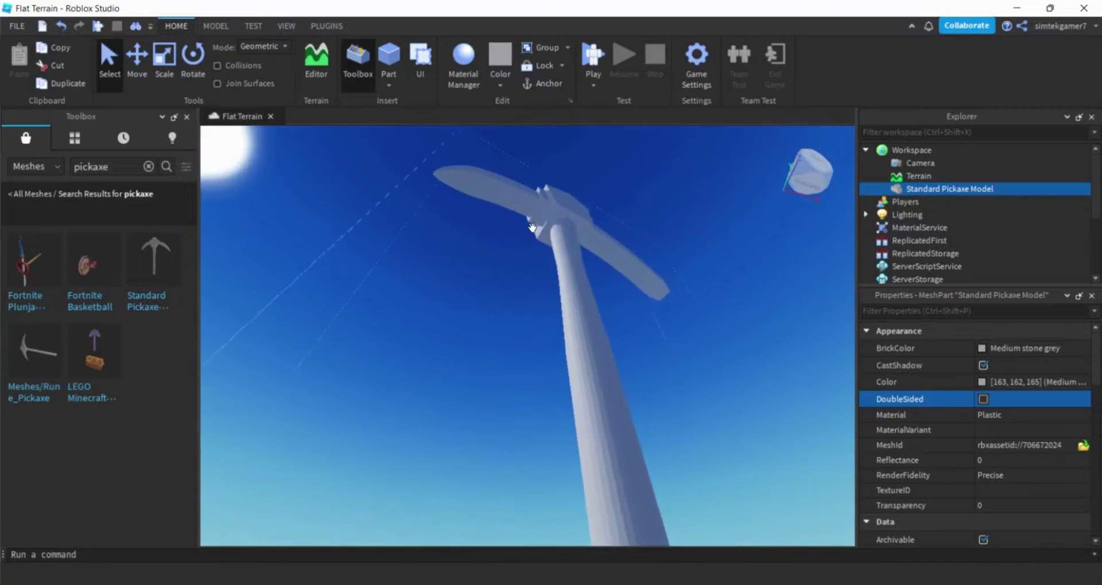
{"action": "key", "text": "d"}
{"action": "key", "text": "q"}
{"action": "right_click_drag", "start_coordinate": [524, 306], "coordinate": [578, 282]}
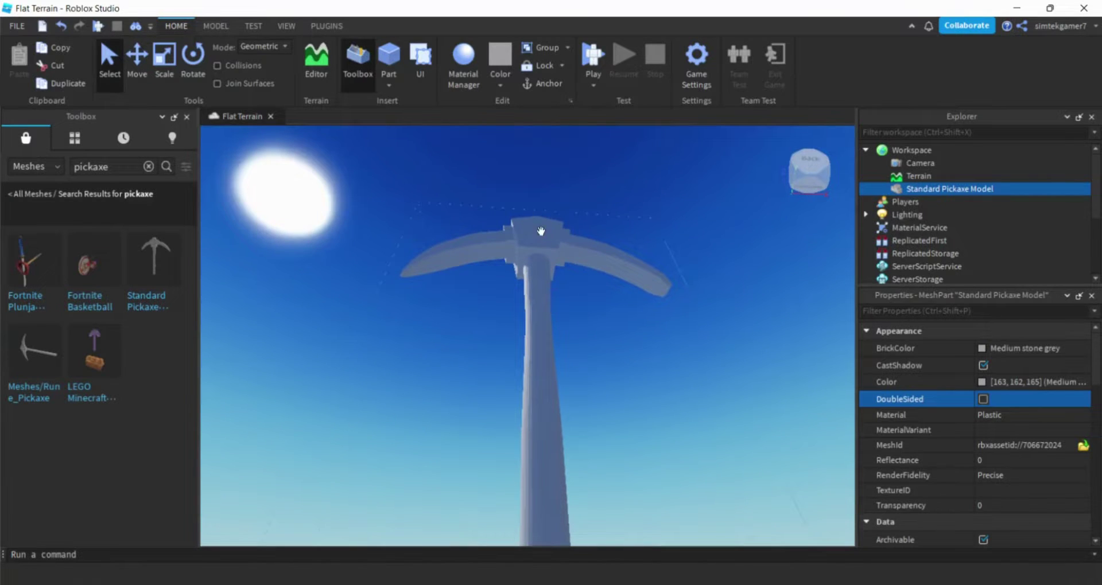
{"action": "left_click", "coordinate": [161, 56]}
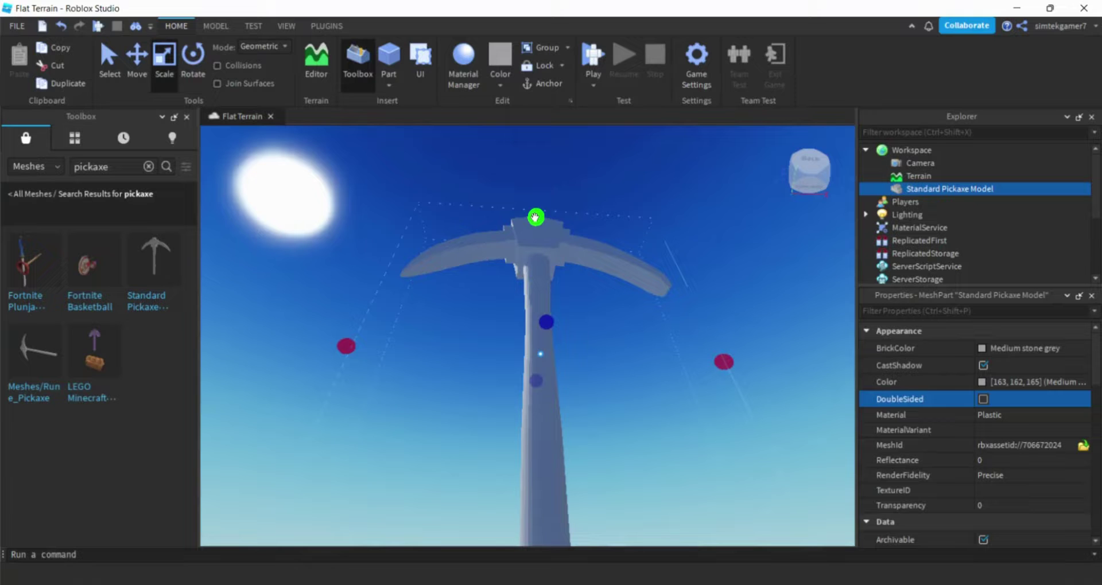
{"action": "left_click_drag", "start_coordinate": [534, 217], "coordinate": [562, 499]}
{"action": "right_click_drag", "start_coordinate": [633, 439], "coordinate": [649, 425]}
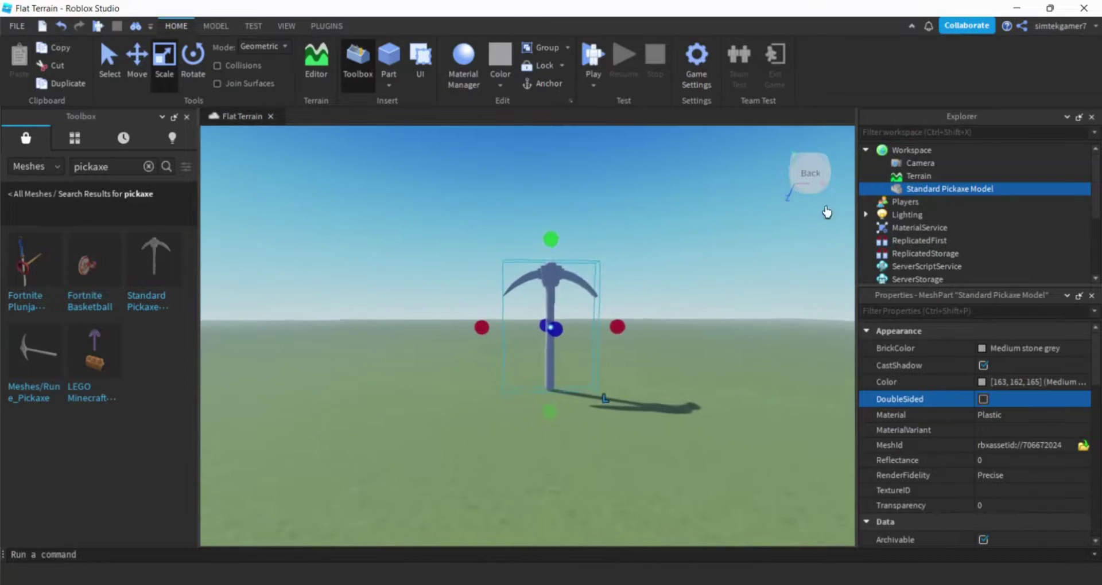
Step: Scale the pickaxe down further to a hand-held size of about 2.8 × 3.8 × 0.5
{"action": "scroll", "coordinate": [989, 439], "scroll_direction": "down", "scroll_amount": 7}
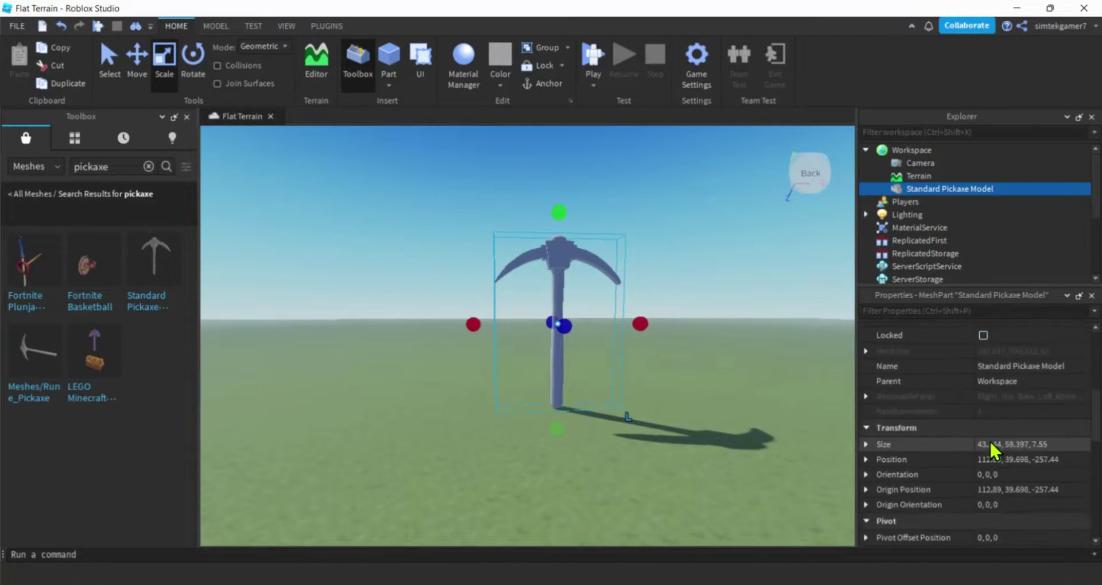
{"action": "scroll", "coordinate": [947, 396], "scroll_direction": "up", "scroll_amount": 2}
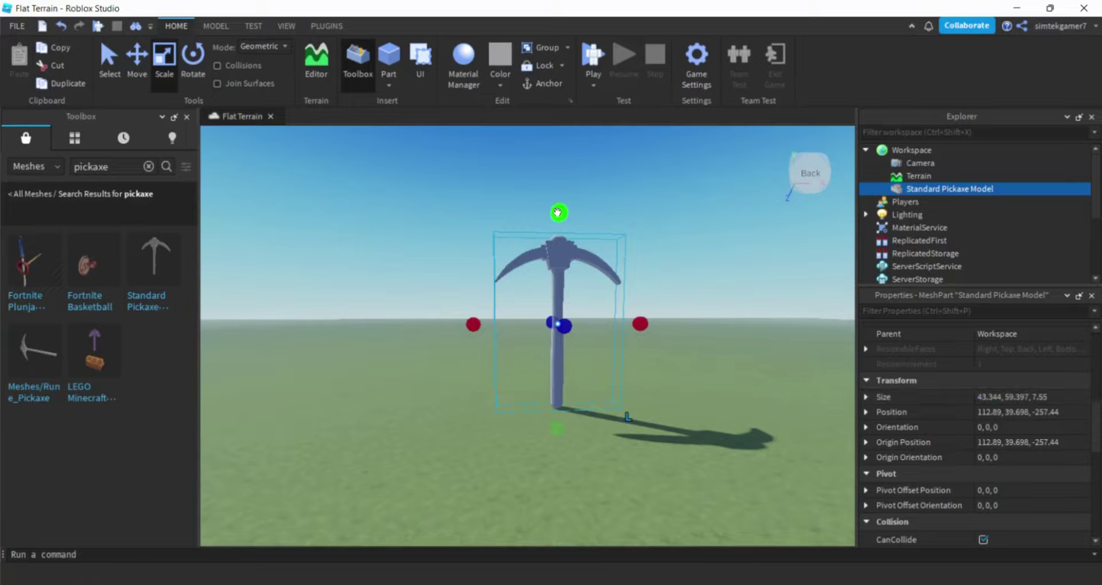
{"action": "left_click_drag", "start_coordinate": [557, 215], "coordinate": [582, 381]}
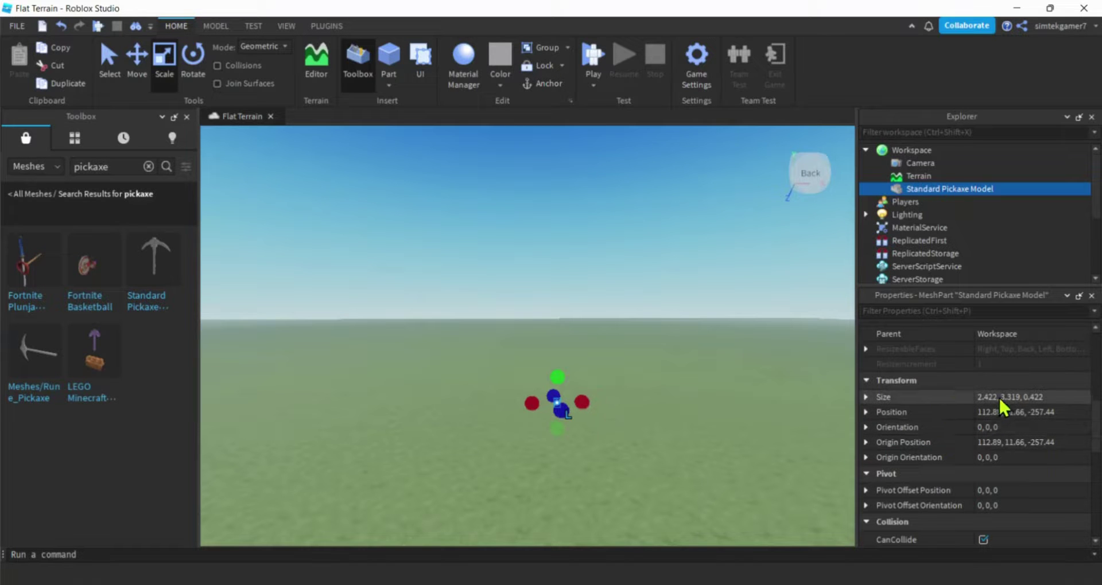
{"action": "right_click_drag", "start_coordinate": [749, 442], "coordinate": [704, 426]}
{"action": "key", "text": "w"}
{"action": "left_click_drag", "start_coordinate": [397, 301], "coordinate": [399, 283]}
{"action": "scroll", "coordinate": [615, 377], "scroll_direction": "down", "scroll_amount": 5}
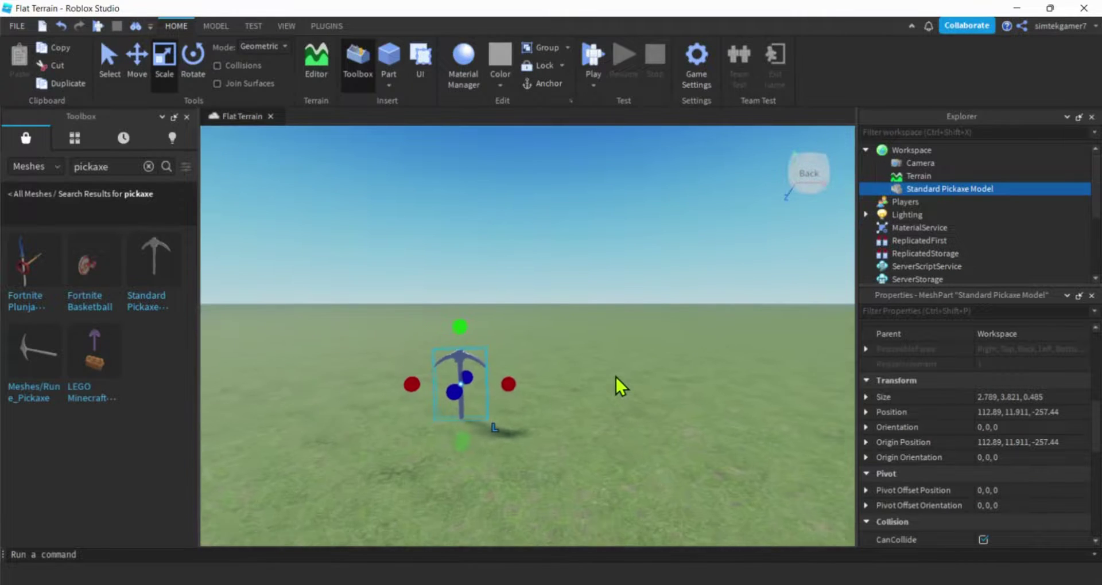
Step: Close the Toolbox and rename the Standard Pickaxe Model to PickAxe
{"action": "left_click", "coordinate": [187, 117]}
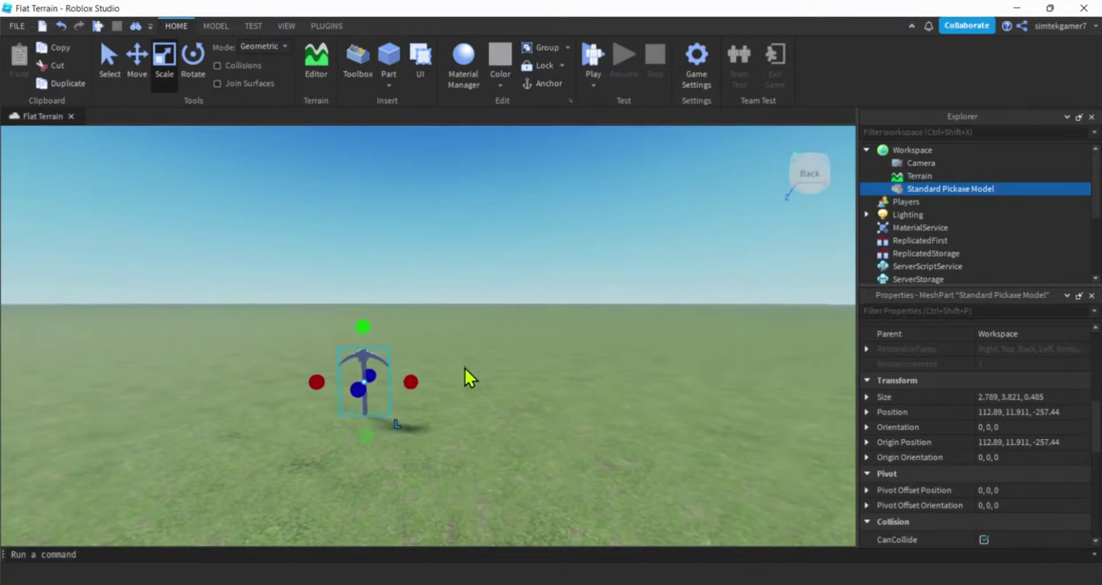
{"action": "scroll", "coordinate": [413, 404], "scroll_direction": "up", "scroll_amount": 5}
{"action": "key", "text": "d"}
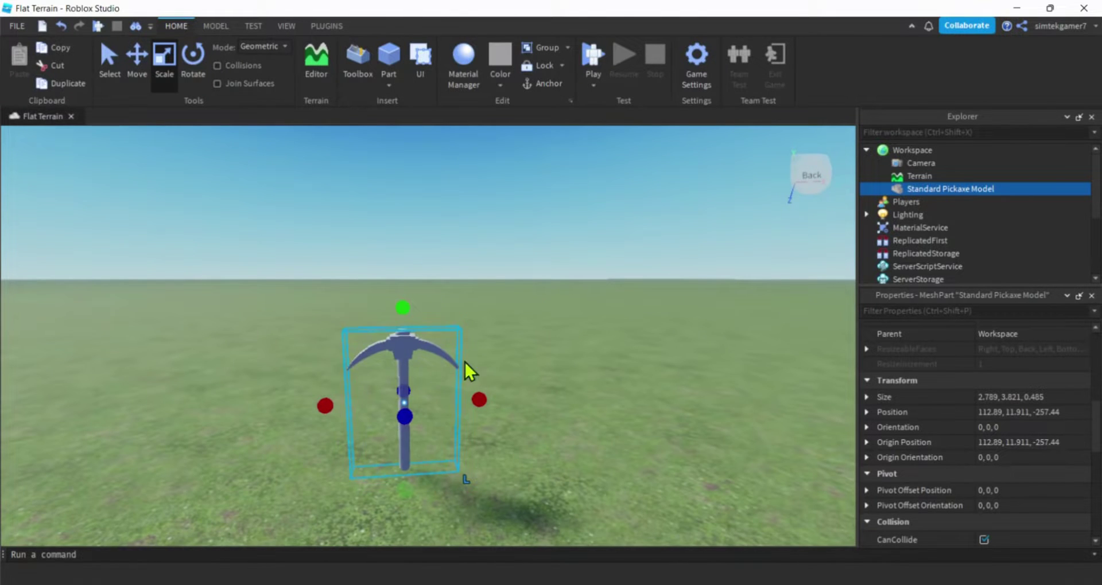
{"action": "left_click", "coordinate": [394, 345]}
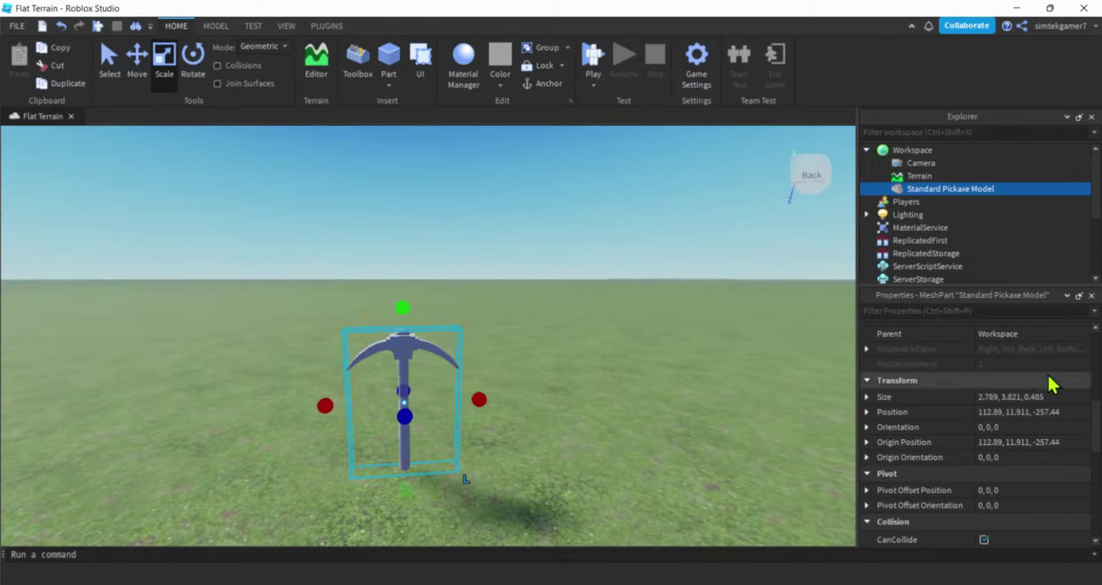
{"action": "double_click", "coordinate": [925, 189]}
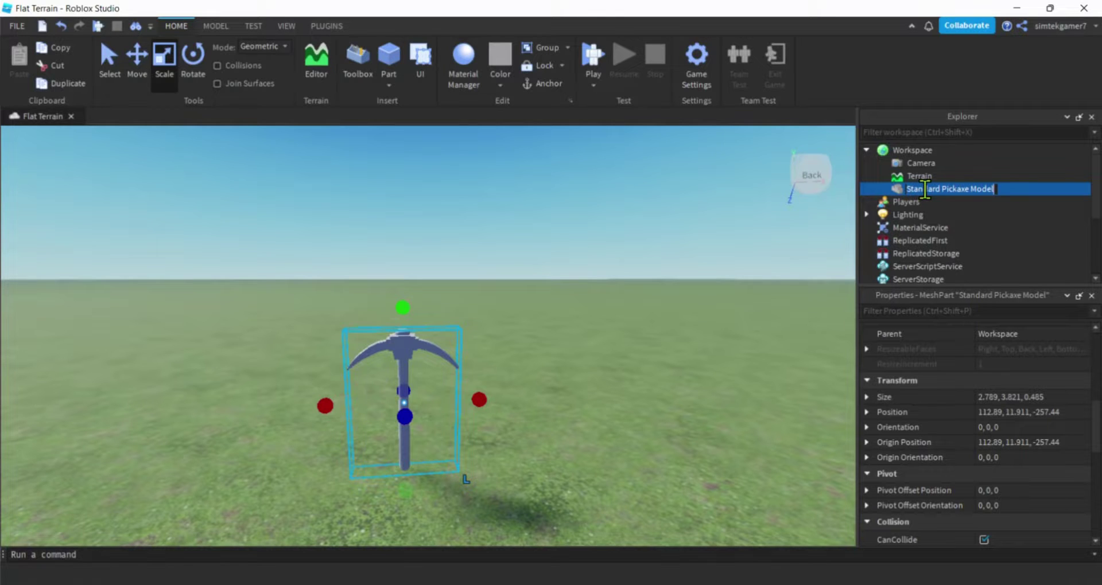
{"action": "type", "text": "P"}
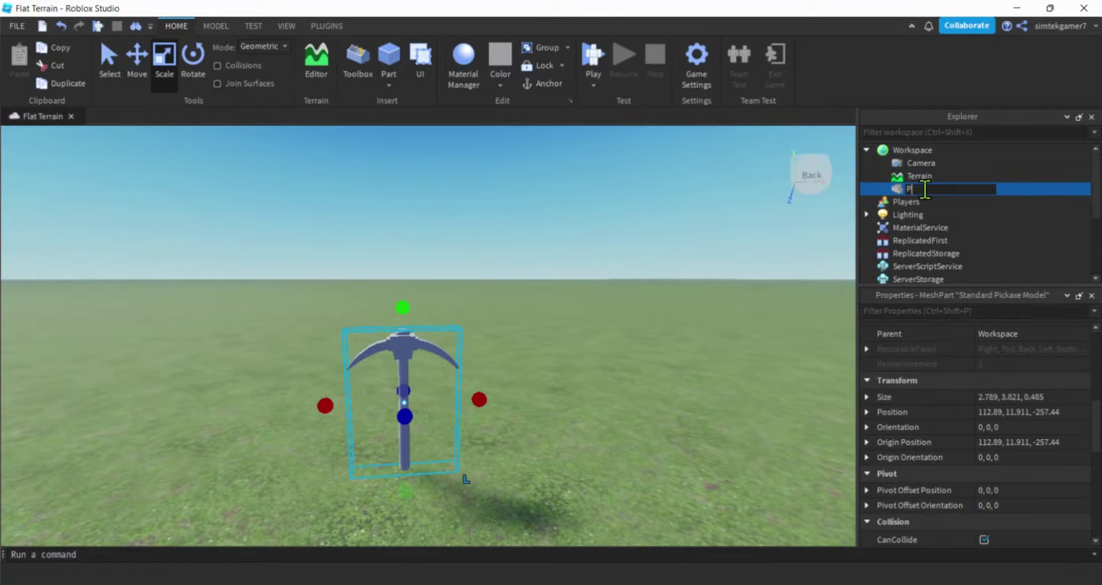
{"action": "type", "text": "ickAxe"}
{"action": "key", "text": "Return"}
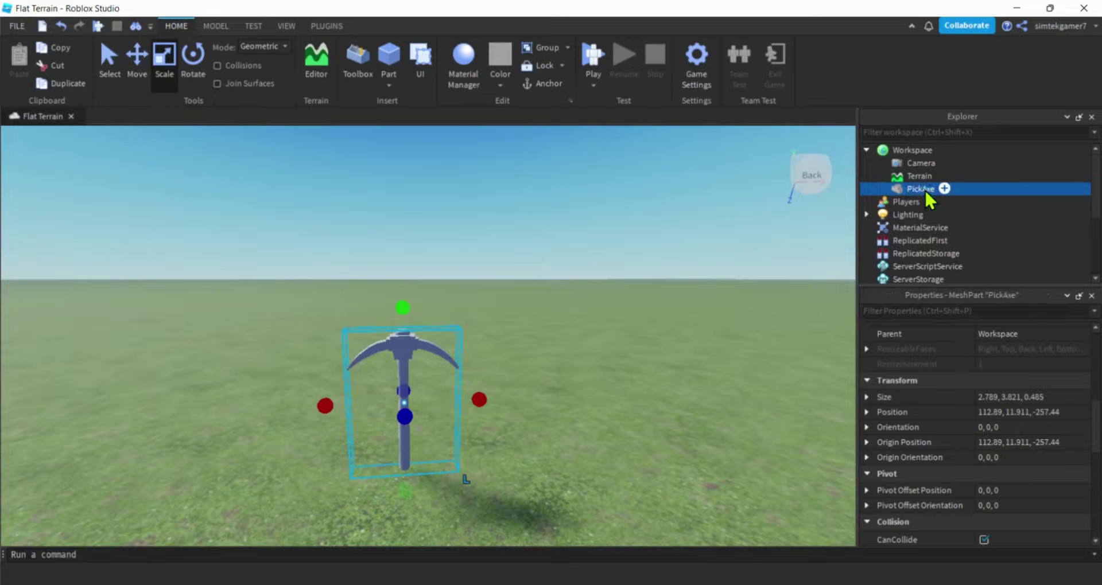
Step: Change the PickAxe mesh's material to Metal
{"action": "scroll", "coordinate": [1015, 453], "scroll_direction": "up", "scroll_amount": 3}
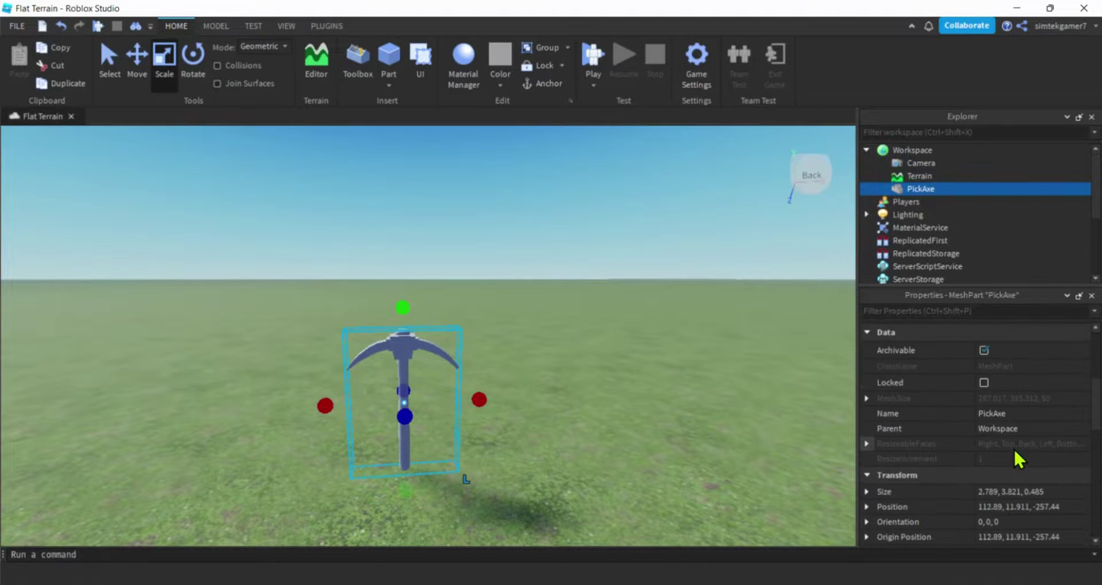
{"action": "scroll", "coordinate": [993, 425], "scroll_direction": "up", "scroll_amount": 5}
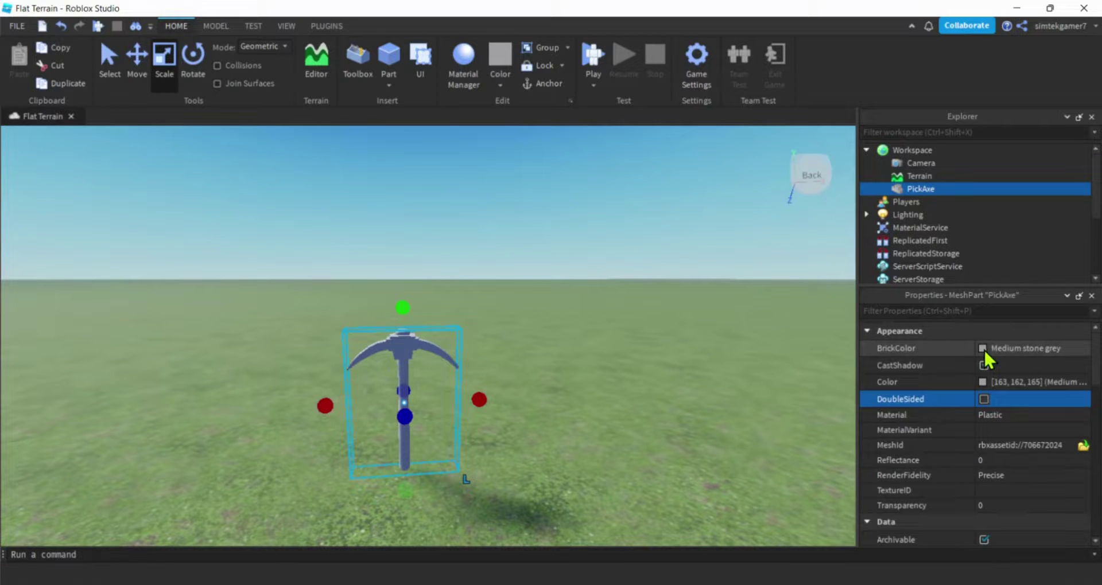
{"action": "left_click", "coordinate": [1024, 418]}
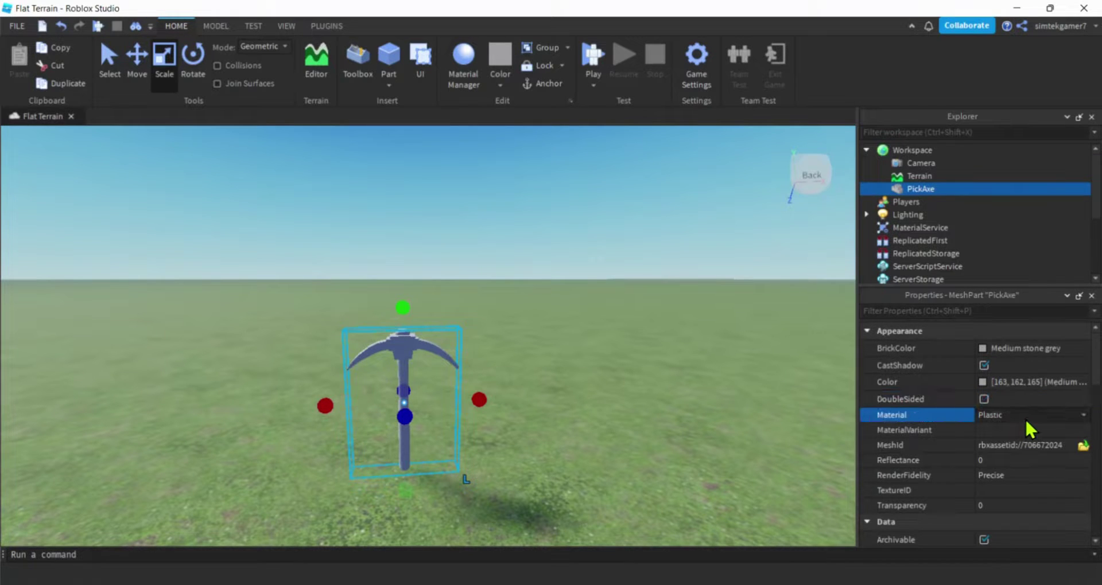
{"action": "key", "text": "m"}
{"action": "key", "text": "m"}
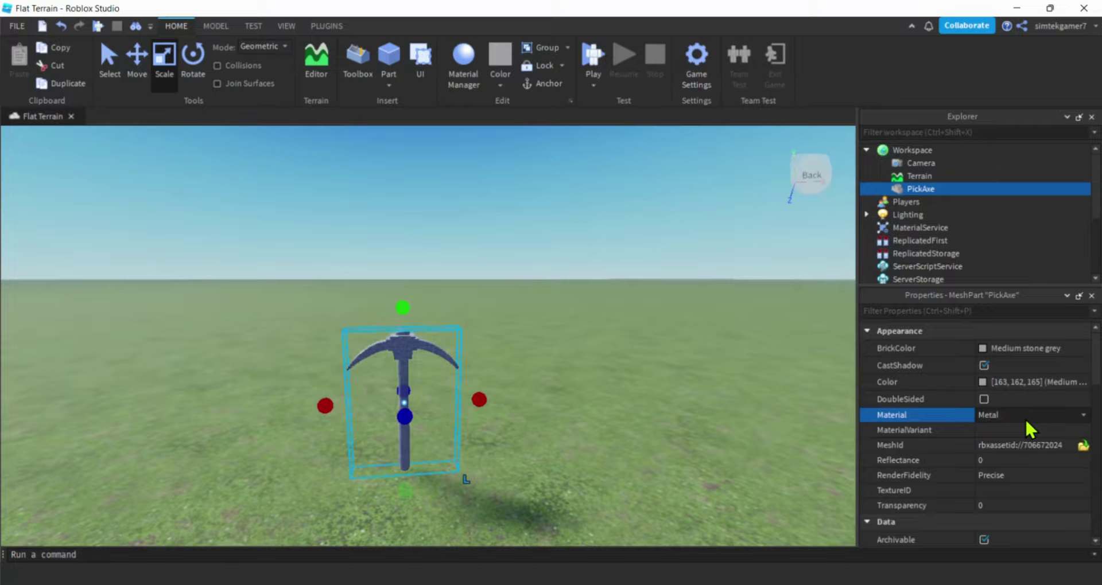
{"action": "key", "text": "Return"}
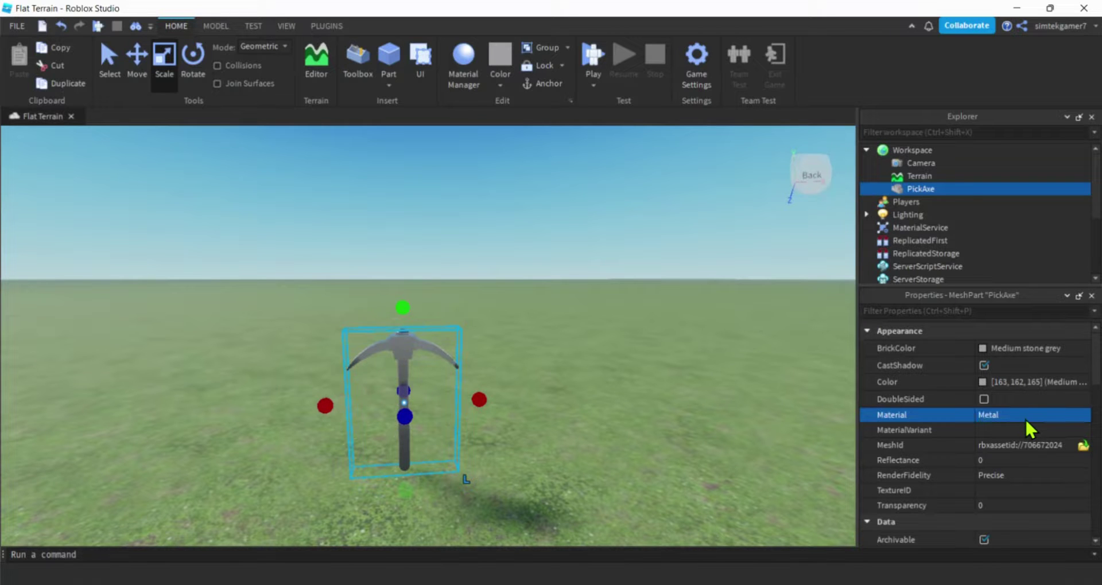
Step: Insert a Tool object into the Workspace and rename it PickAxe
{"action": "scroll", "coordinate": [645, 481], "scroll_direction": "up", "scroll_amount": 3}
{"action": "right_click_drag", "start_coordinate": [651, 445], "coordinate": [619, 405]}
{"action": "scroll", "coordinate": [649, 439], "scroll_direction": "down", "scroll_amount": 3}
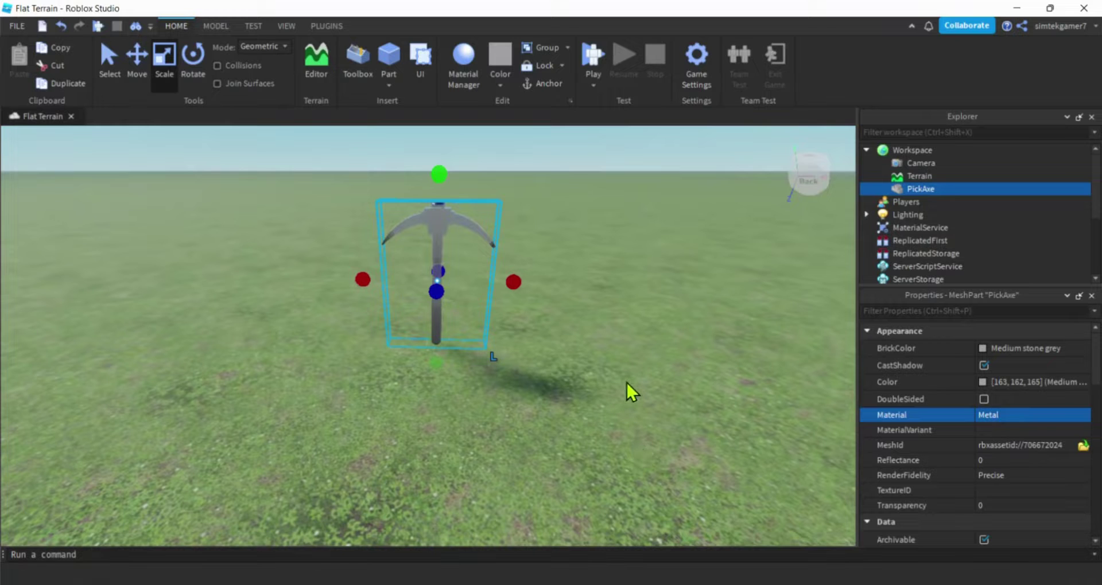
{"action": "left_click", "coordinate": [915, 151]}
{"action": "left_click", "coordinate": [942, 150]}
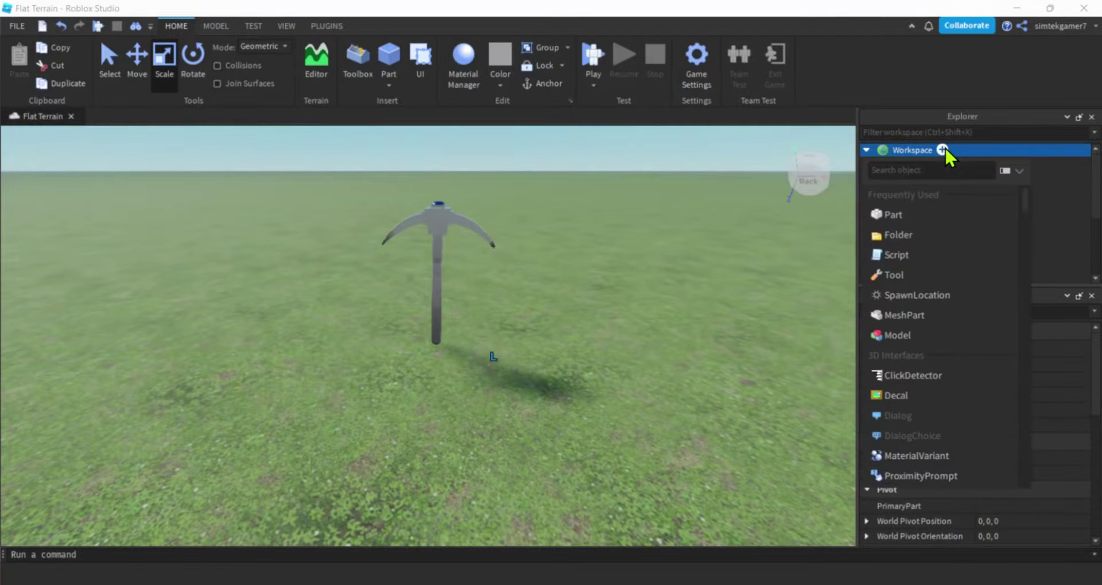
{"action": "type", "text": "t"}
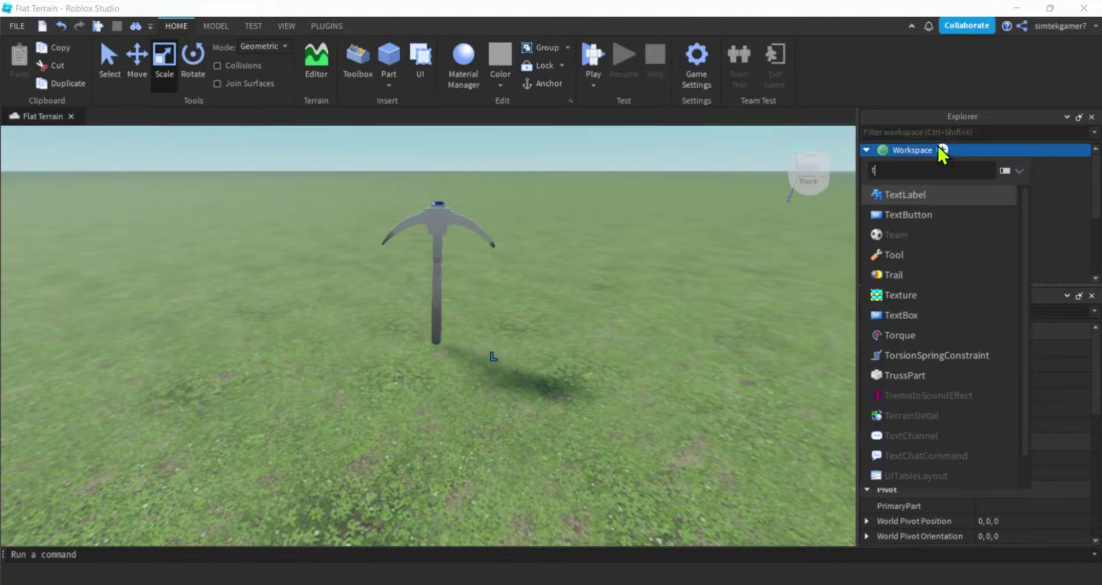
{"action": "left_click", "coordinate": [901, 255]}
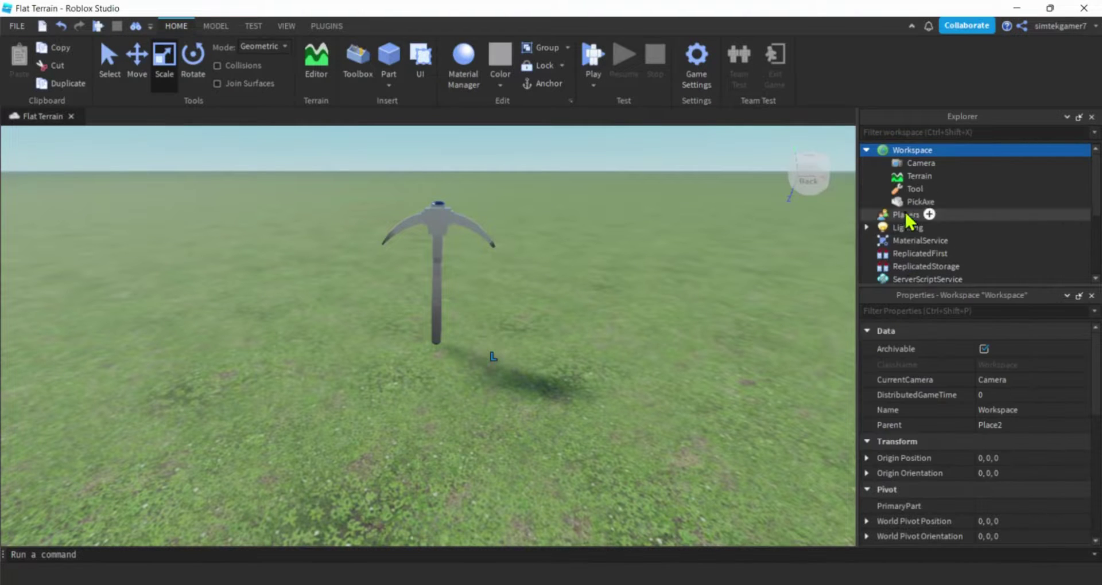
{"action": "left_click", "coordinate": [915, 190]}
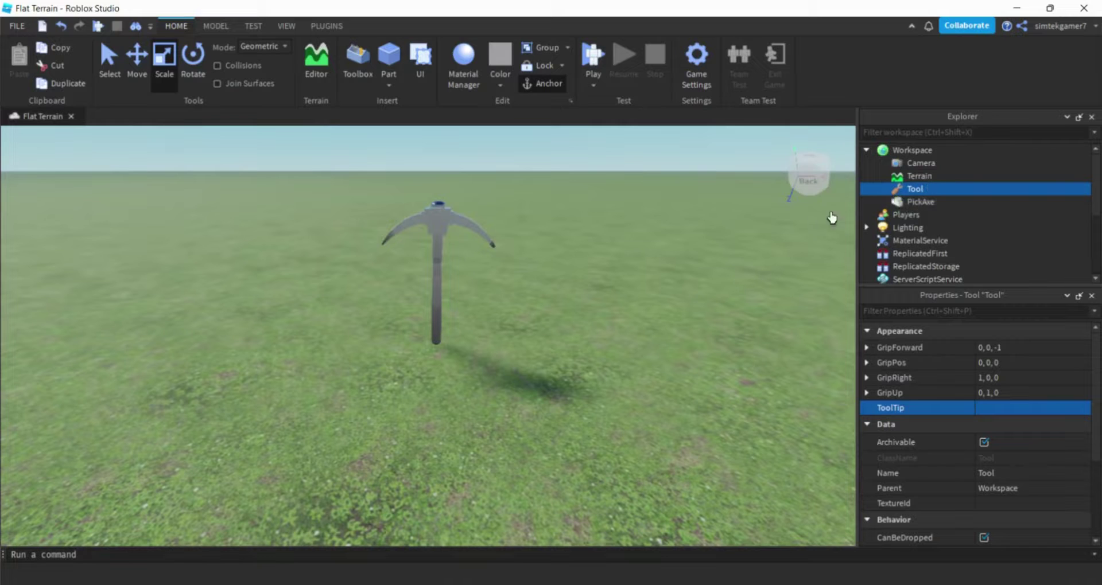
{"action": "mouse_move", "coordinate": [907, 192]}
{"action": "key", "text": "Return"}
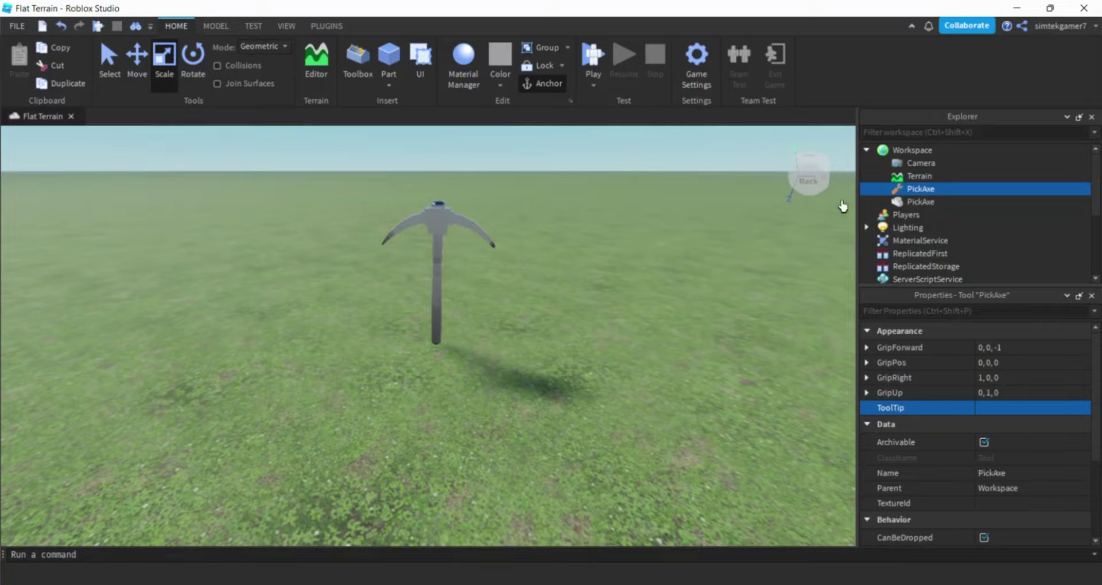
Step: Make the PickAxe mesh a child of the PickAxe tool and insert a block part beside it
{"action": "left_click_drag", "start_coordinate": [904, 201], "coordinate": [920, 202]}
{"action": "key", "text": "d"}
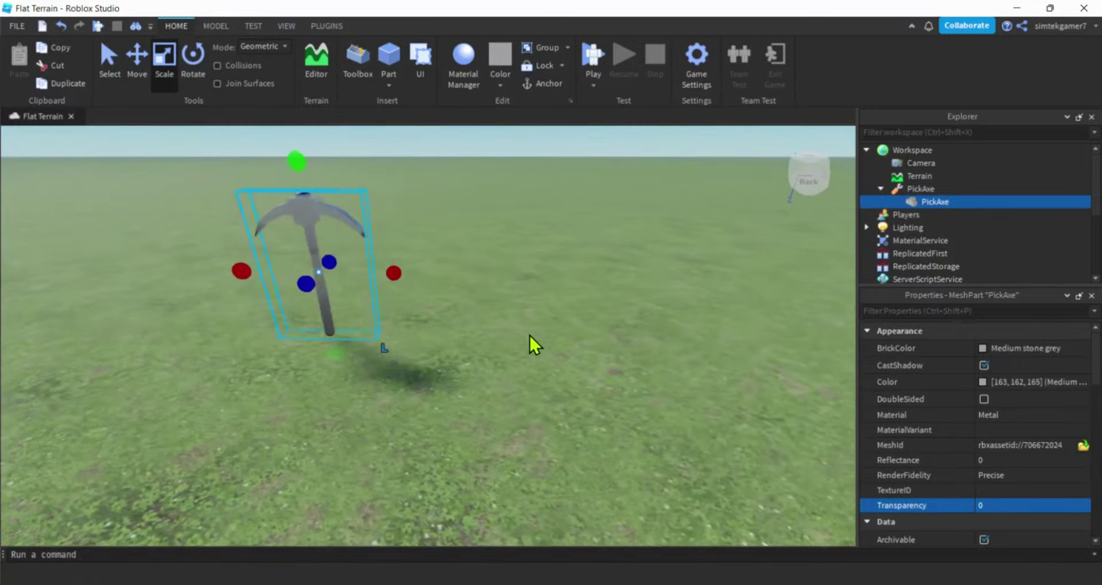
{"action": "left_click", "coordinate": [390, 88]}
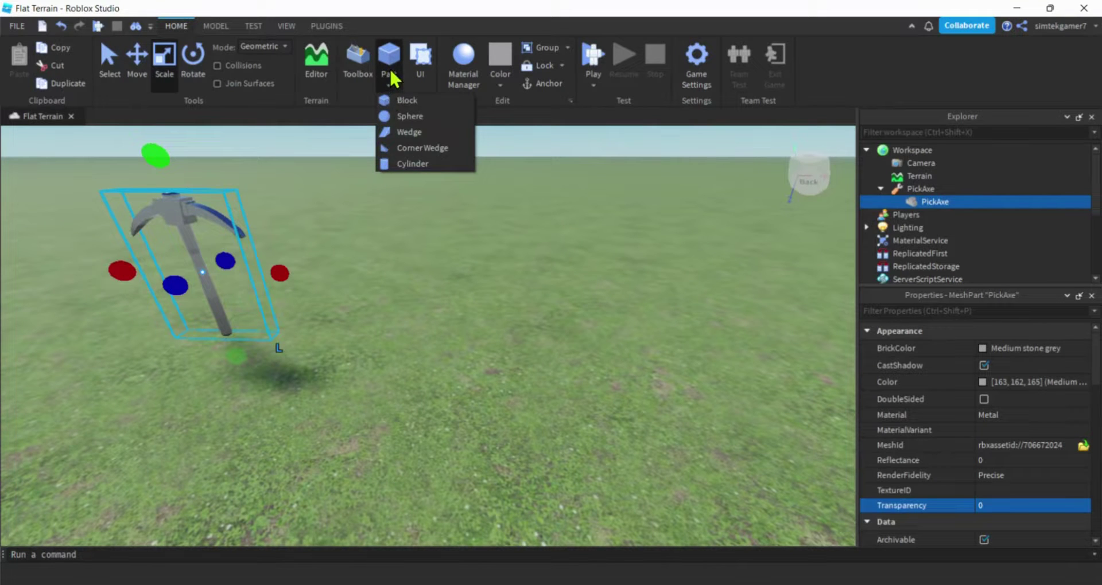
{"action": "left_click", "coordinate": [406, 104]}
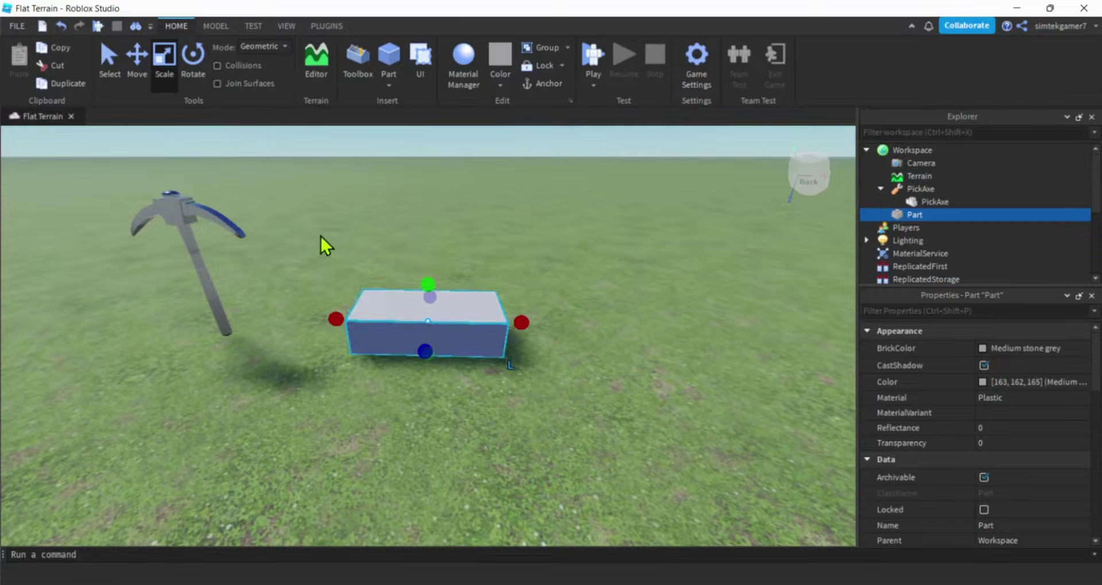
Step: Add a temporary Decal to the block part to check which side is its front, and delete it
{"action": "left_click", "coordinate": [931, 214]}
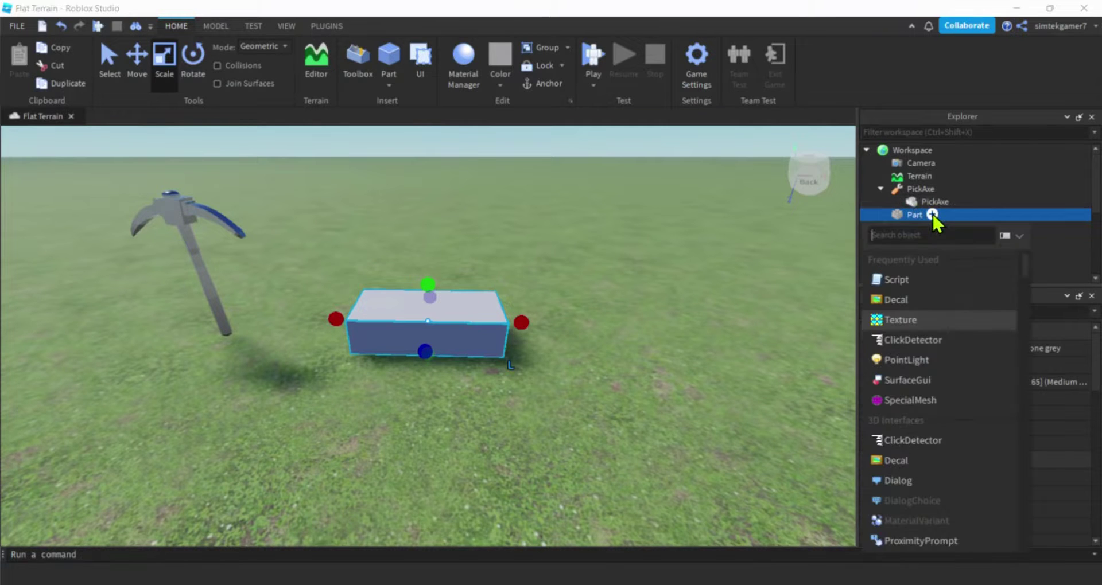
{"action": "left_click", "coordinate": [913, 299]}
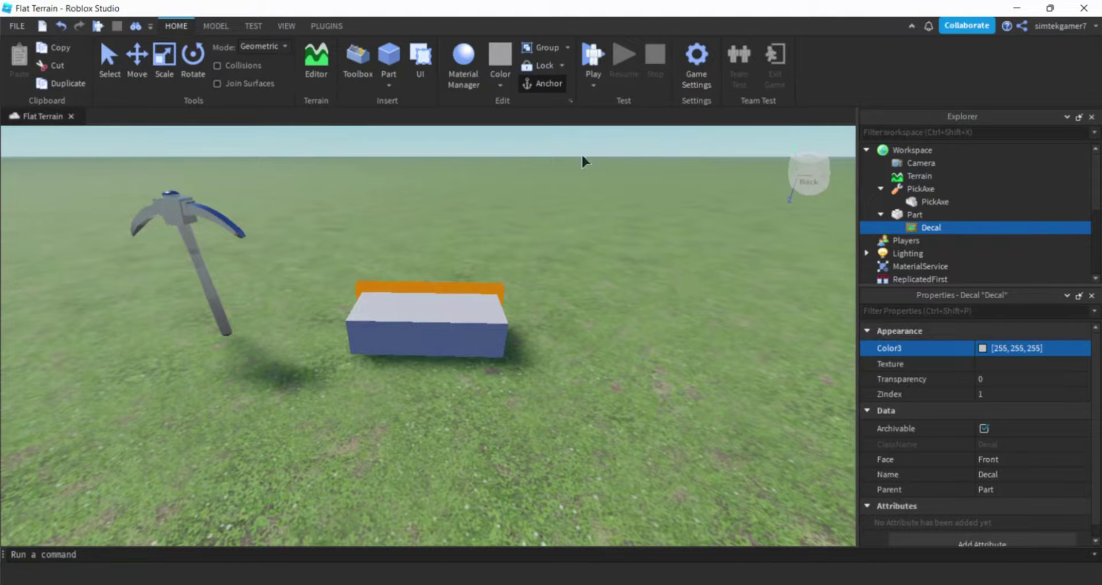
{"action": "right_click", "coordinate": [936, 227]}
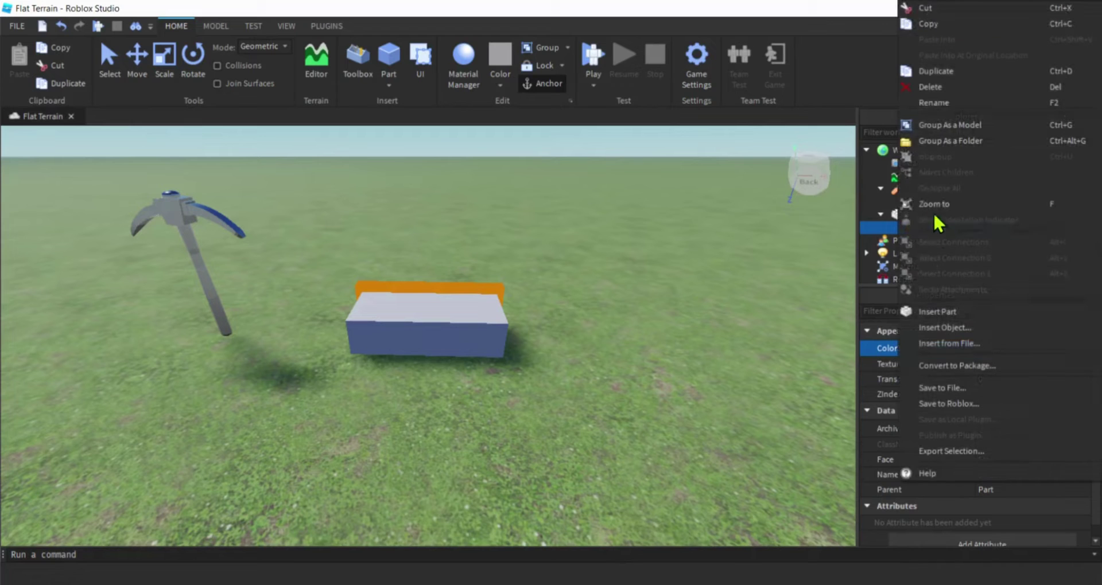
{"action": "left_click", "coordinate": [936, 87]}
Step: Rotate the block part a quarter turn about its vertical axis to an orientation of 0, -90, 0
{"action": "left_click", "coordinate": [457, 309]}
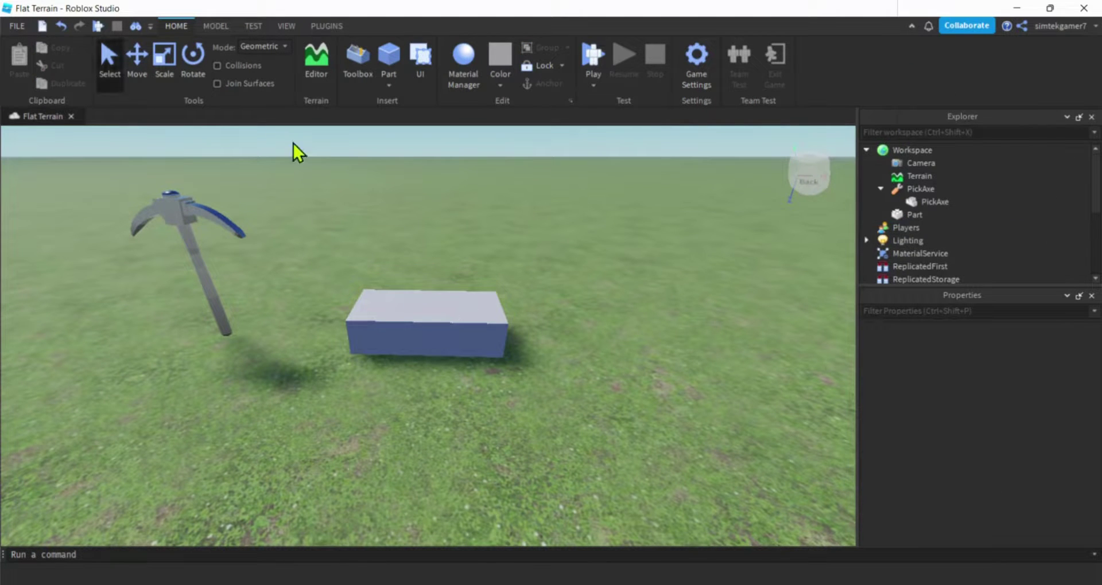
{"action": "left_click", "coordinate": [197, 54]}
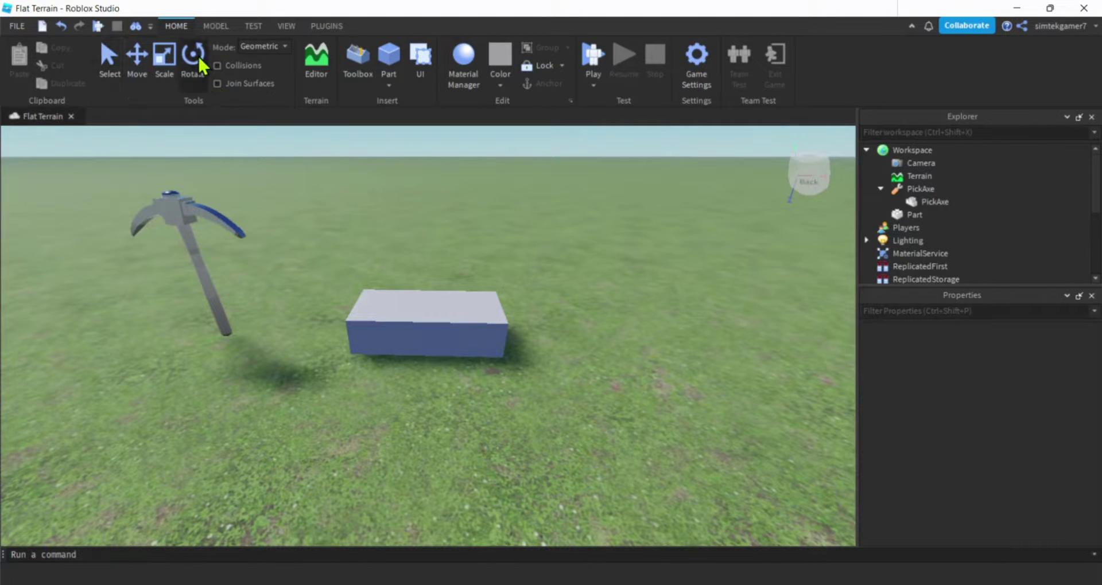
{"action": "left_click", "coordinate": [419, 310]}
{"action": "left_click_drag", "start_coordinate": [487, 351], "coordinate": [339, 343]}
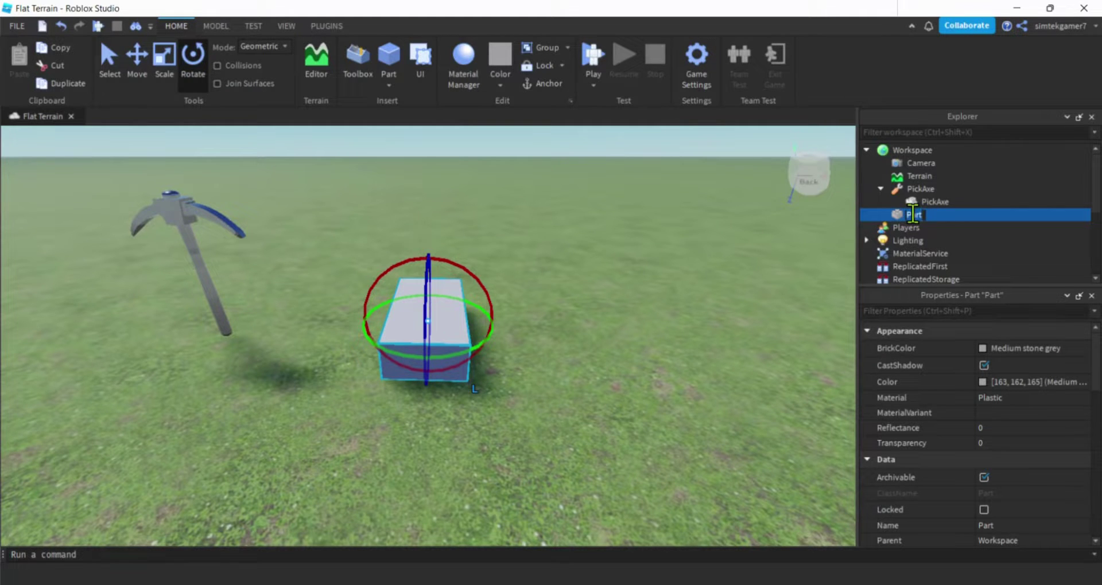
Step: Rename the block part Handle and make it a child of the PickAxe tool
{"action": "type", "text": "dle"}
{"action": "key", "text": "Return"}
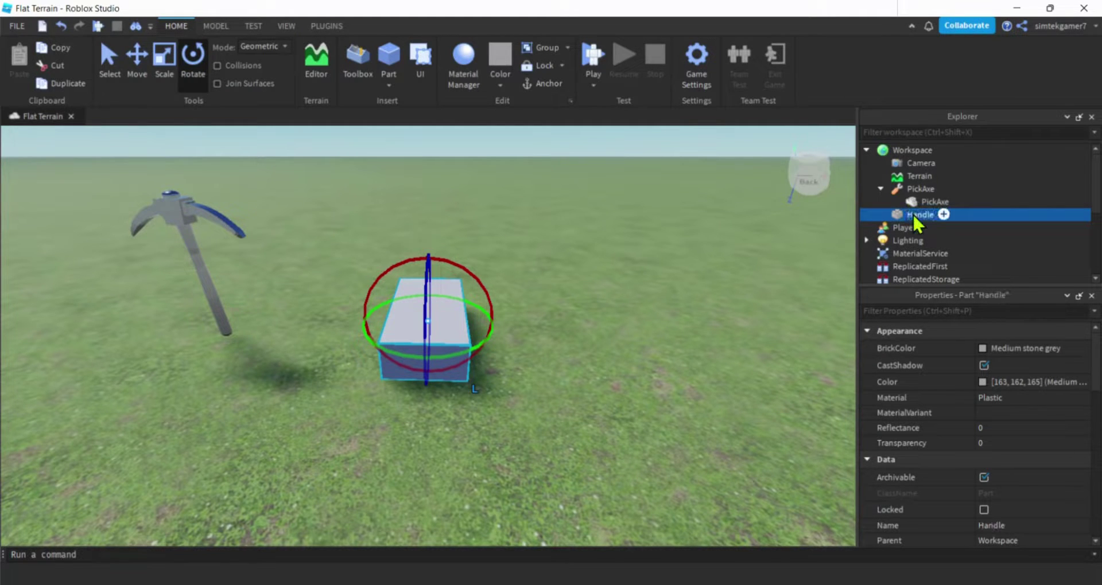
{"action": "left_click_drag", "start_coordinate": [914, 217], "coordinate": [930, 201]}
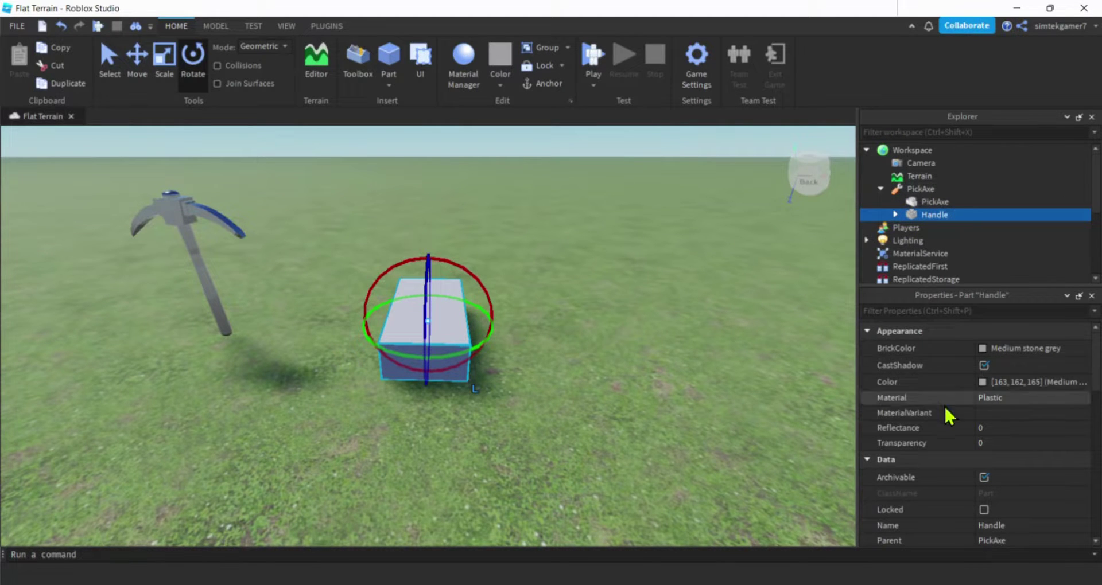
Step: Set the Handle part's size to 0.5, 1, 0.5
{"action": "scroll", "coordinate": [878, 416], "scroll_direction": "down", "scroll_amount": 4}
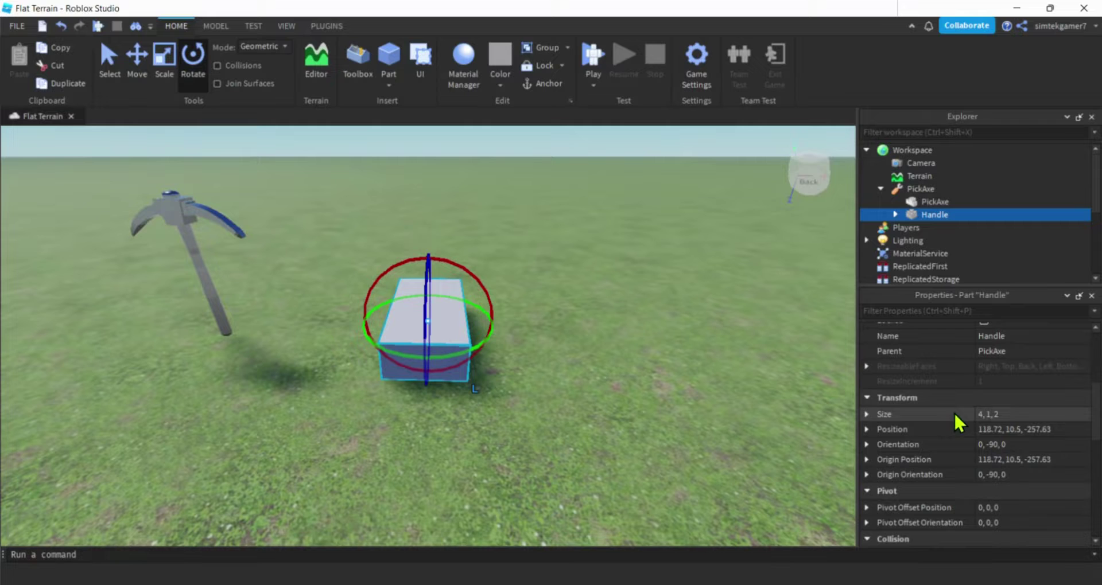
{"action": "left_click", "coordinate": [1019, 414]}
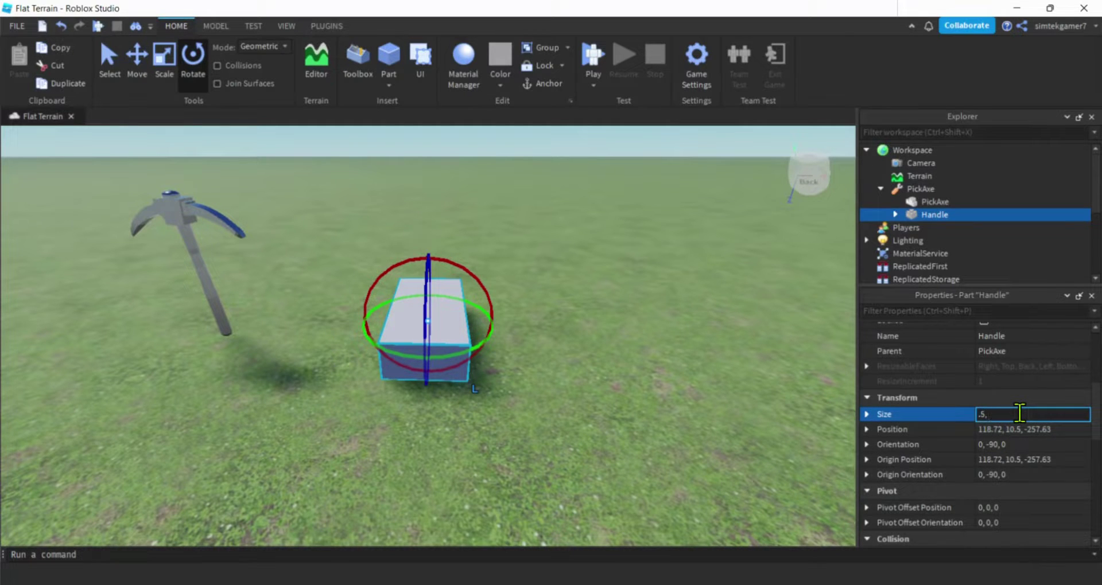
{"action": "type", "text": ".5, 1, .5"}
{"action": "key", "text": "Return"}
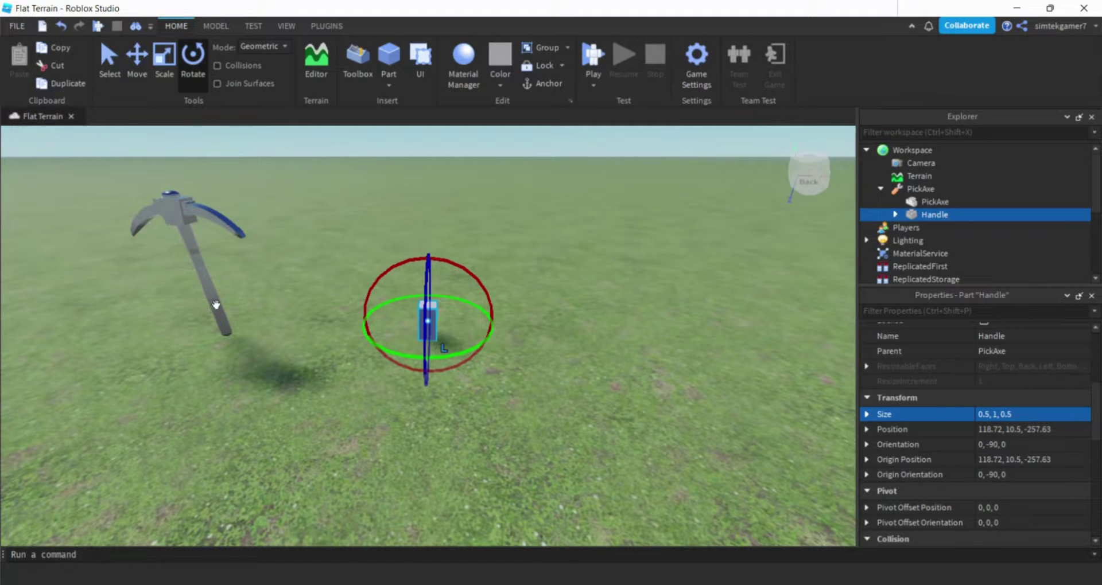
Step: Copy the PickAxe mesh's position to the Handle part, setting it to 112.89, 11.911, -257.44
{"action": "left_click", "coordinate": [926, 202]}
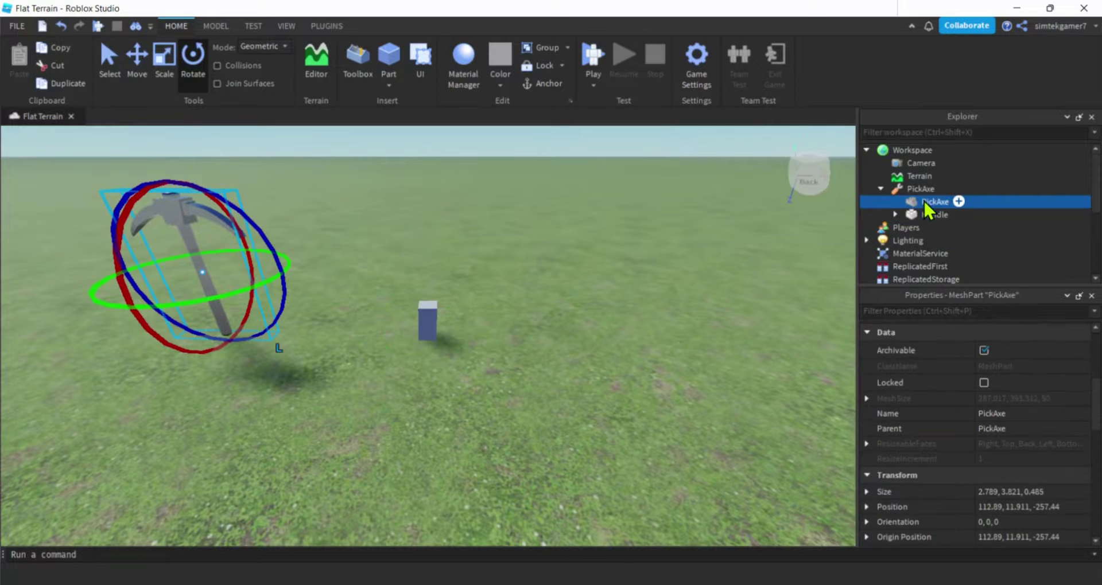
{"action": "left_click", "coordinate": [1058, 507]}
{"action": "key", "text": "ctrl+c"}
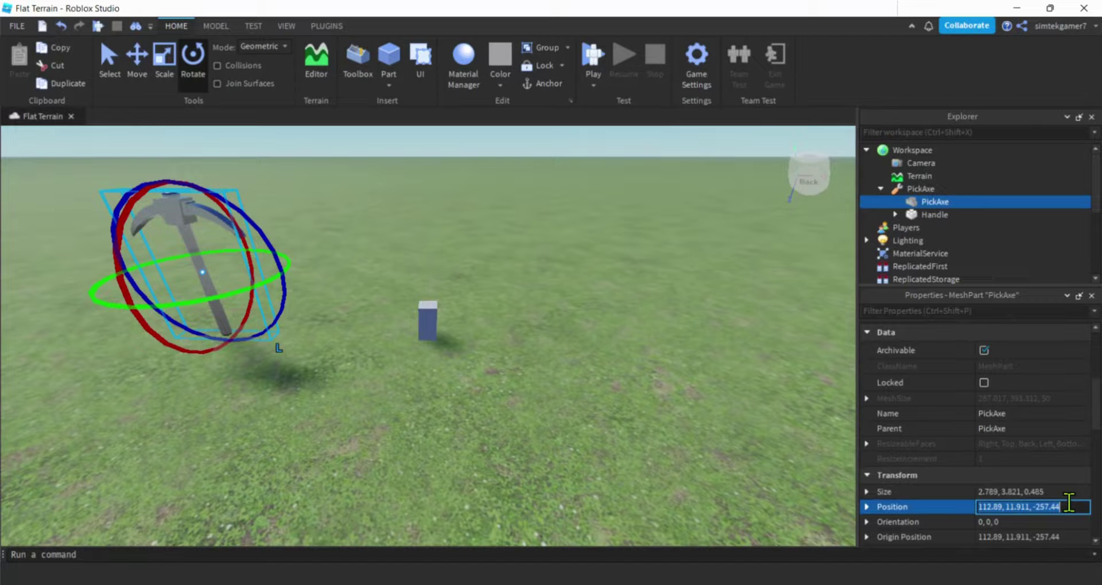
{"action": "left_click", "coordinate": [901, 216]}
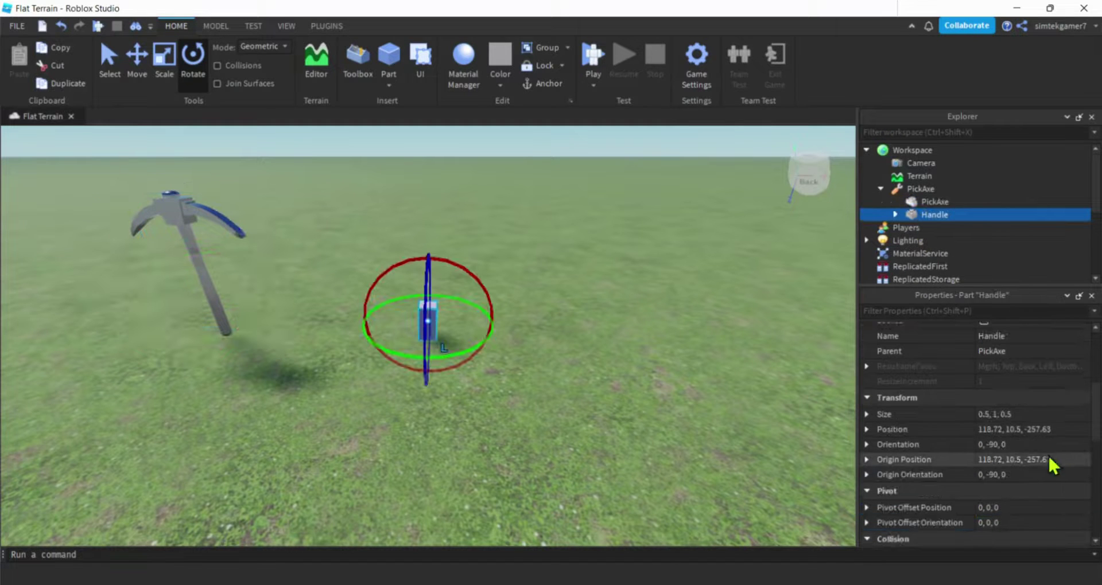
{"action": "left_click", "coordinate": [1063, 429]}
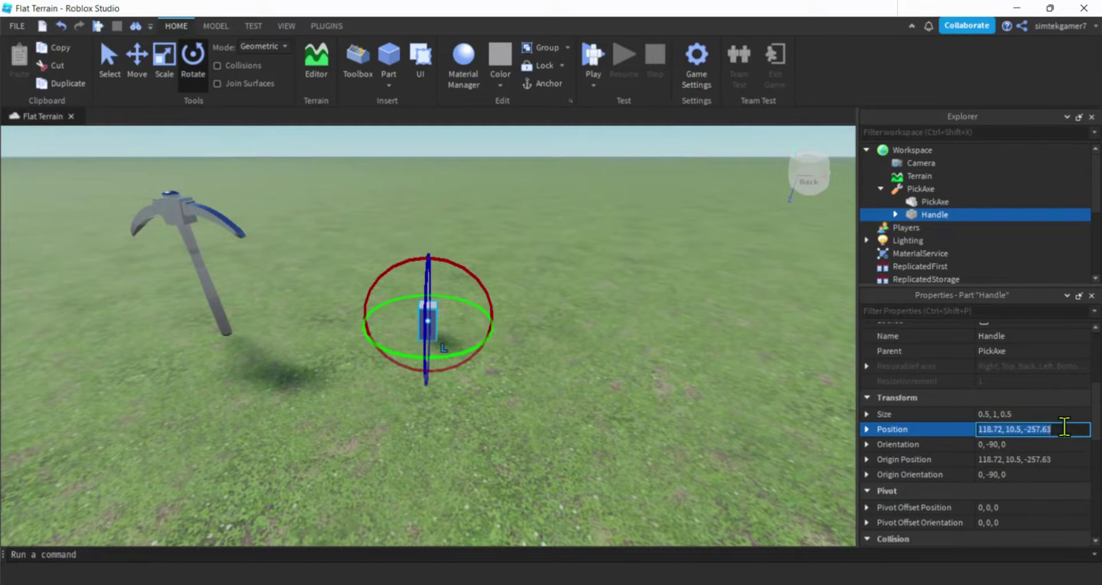
{"action": "key", "text": "ctrl+v"}
{"action": "key", "text": "Return"}
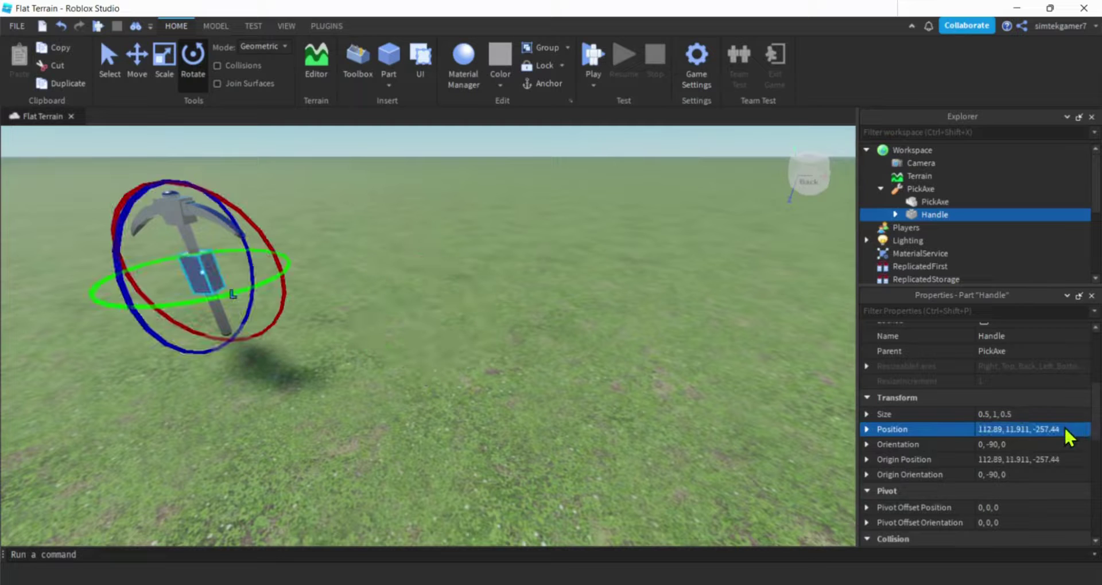
Step: Move the Handle part down along the pickaxe shaft to its lower end, at a height of about 10.7
{"action": "key", "text": "a"}
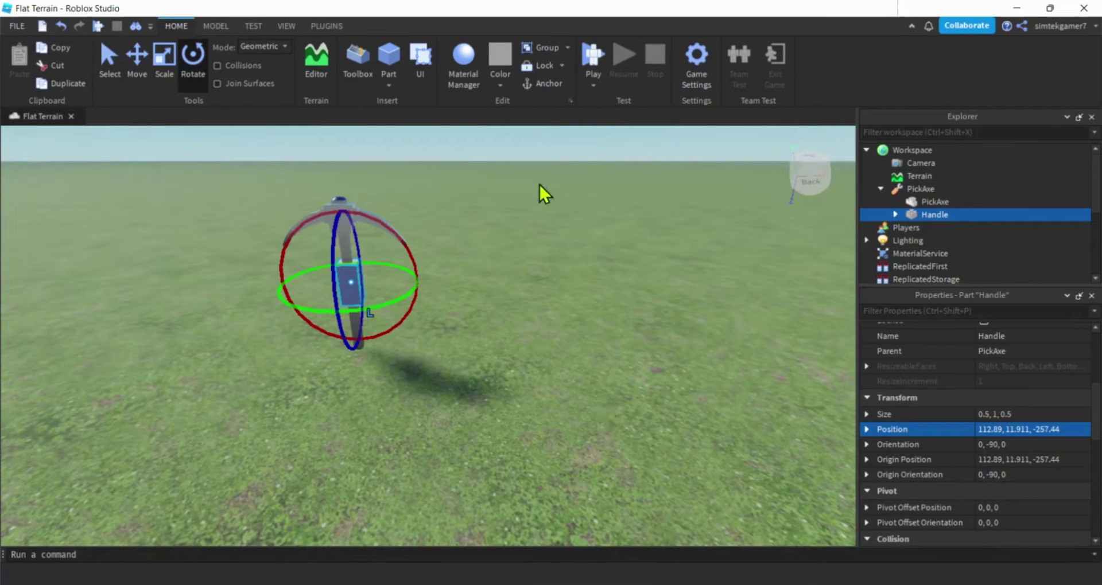
{"action": "left_click", "coordinate": [139, 56]}
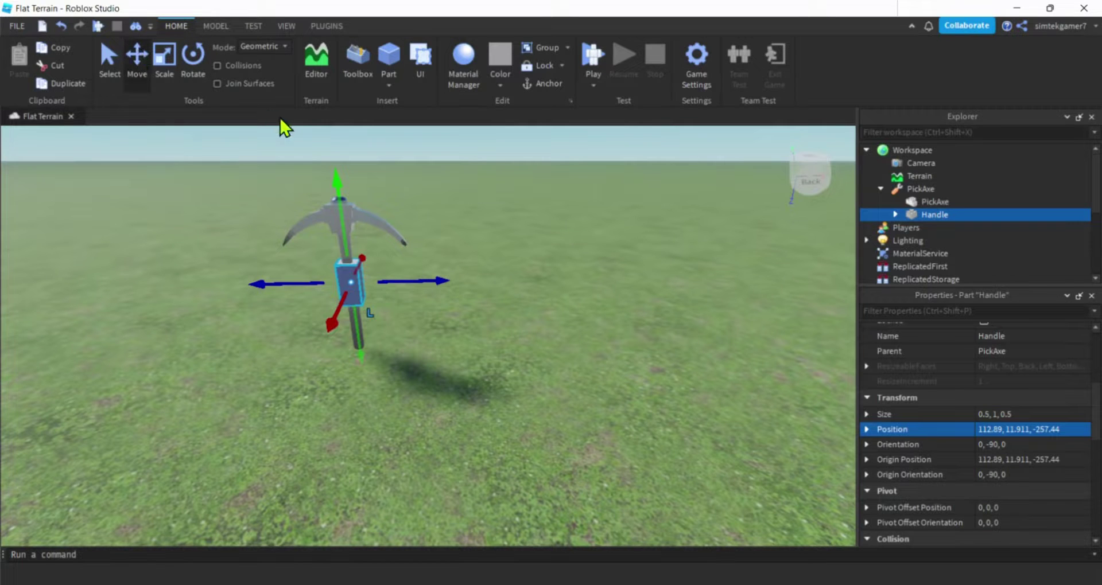
{"action": "left_click_drag", "start_coordinate": [337, 176], "coordinate": [340, 223]}
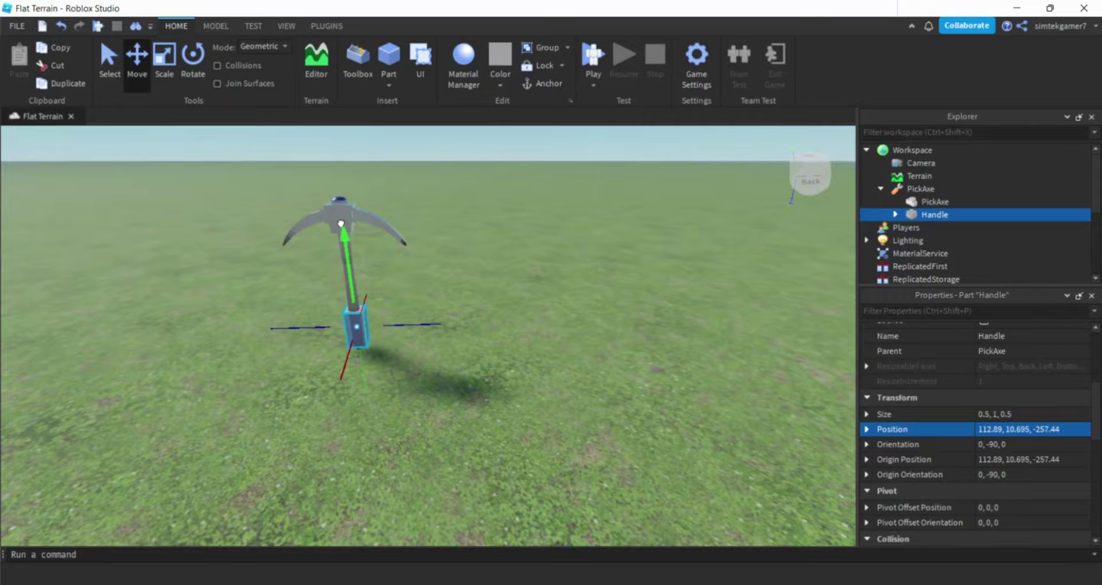
Step: Add a WeldConstraint to the PickAxe tool
{"action": "right_click_drag", "start_coordinate": [414, 372], "coordinate": [413, 372]}
{"action": "scroll", "coordinate": [413, 372], "scroll_direction": "up", "scroll_amount": 3}
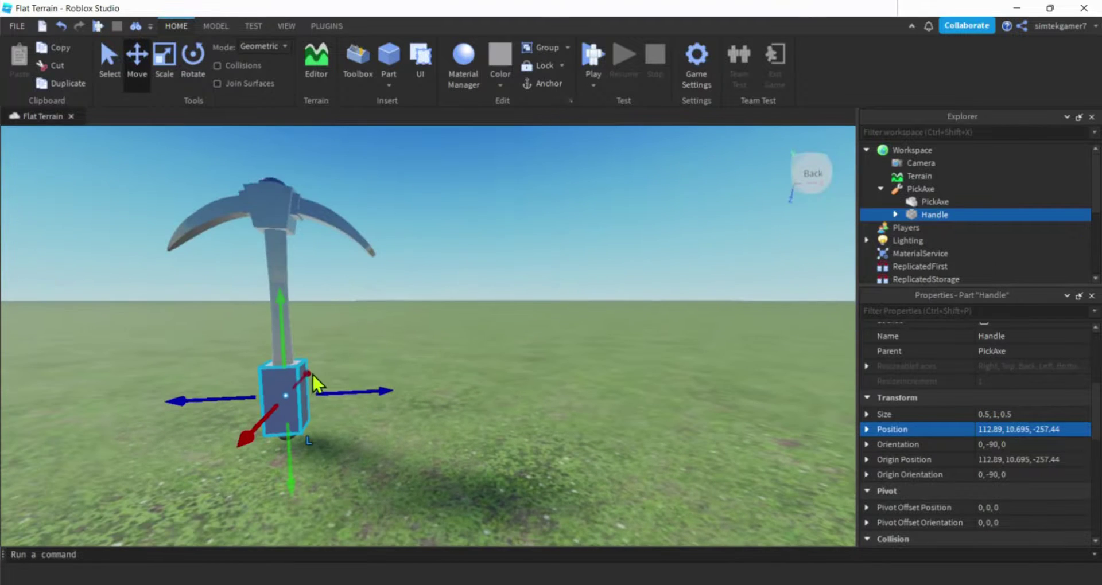
{"action": "left_click", "coordinate": [944, 189]}
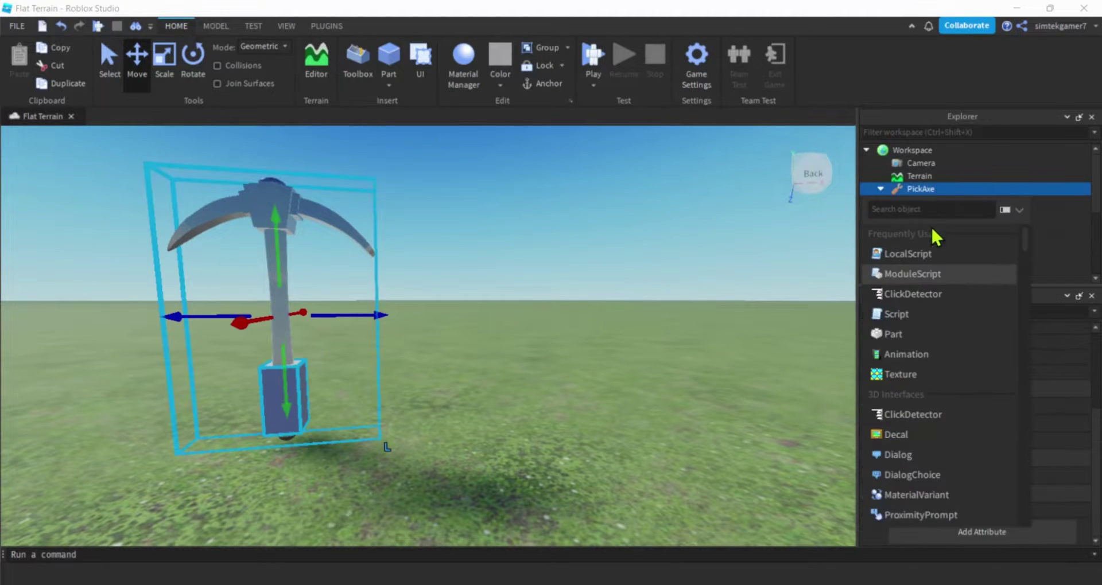
{"action": "type", "text": "w"}
{"action": "left_click", "coordinate": [916, 235]}
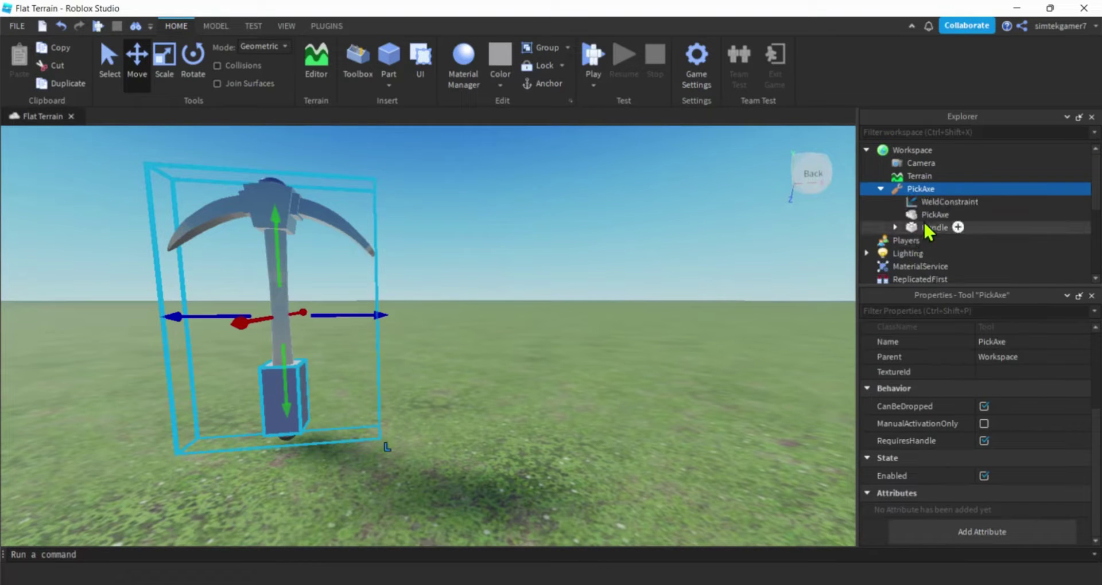
Step: Set the WeldConstraint's Part0 to the PickAxe mesh and its Part1 to the Handle part
{"action": "left_click", "coordinate": [941, 202]}
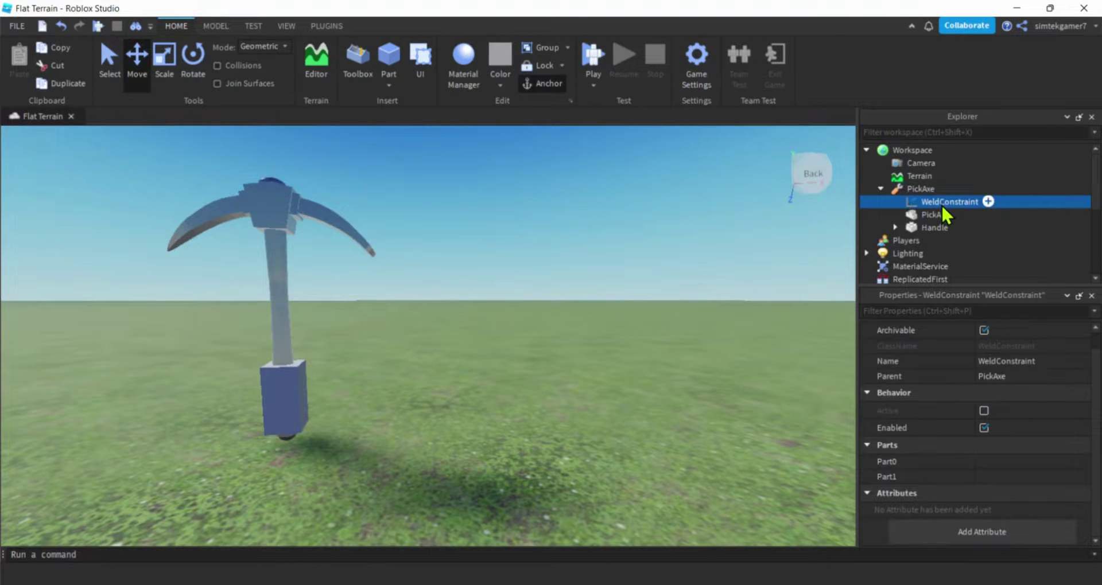
{"action": "left_click", "coordinate": [1017, 461]}
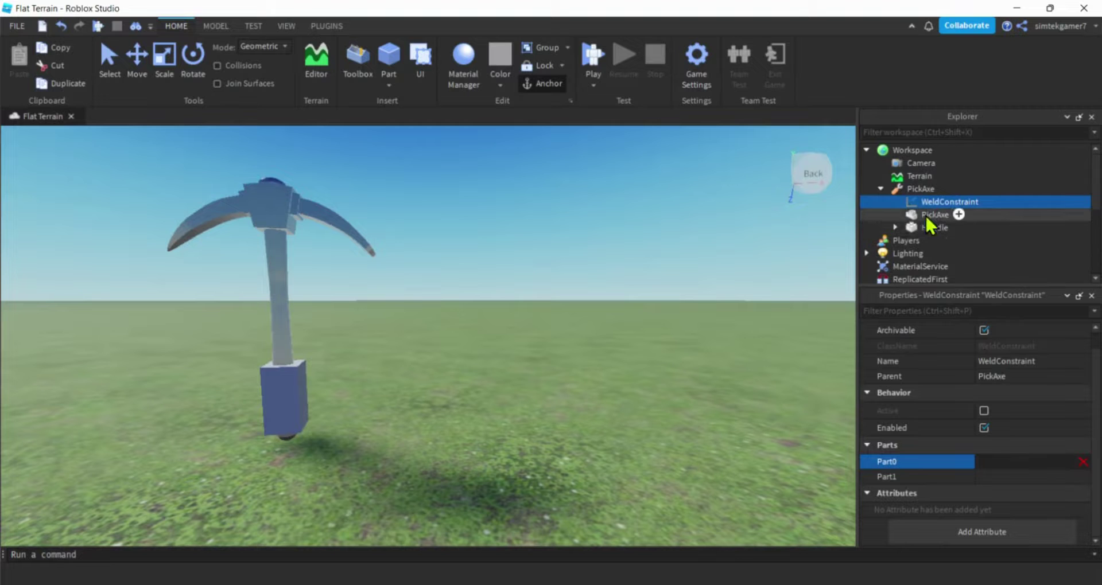
{"action": "left_click", "coordinate": [933, 215]}
{"action": "left_click", "coordinate": [1012, 476]}
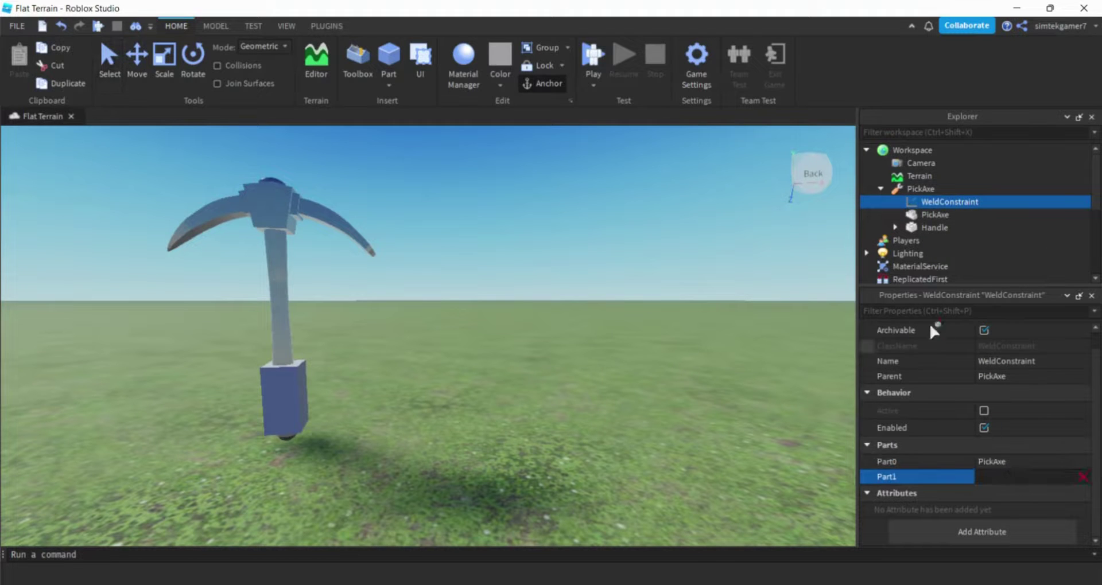
{"action": "left_click", "coordinate": [931, 228]}
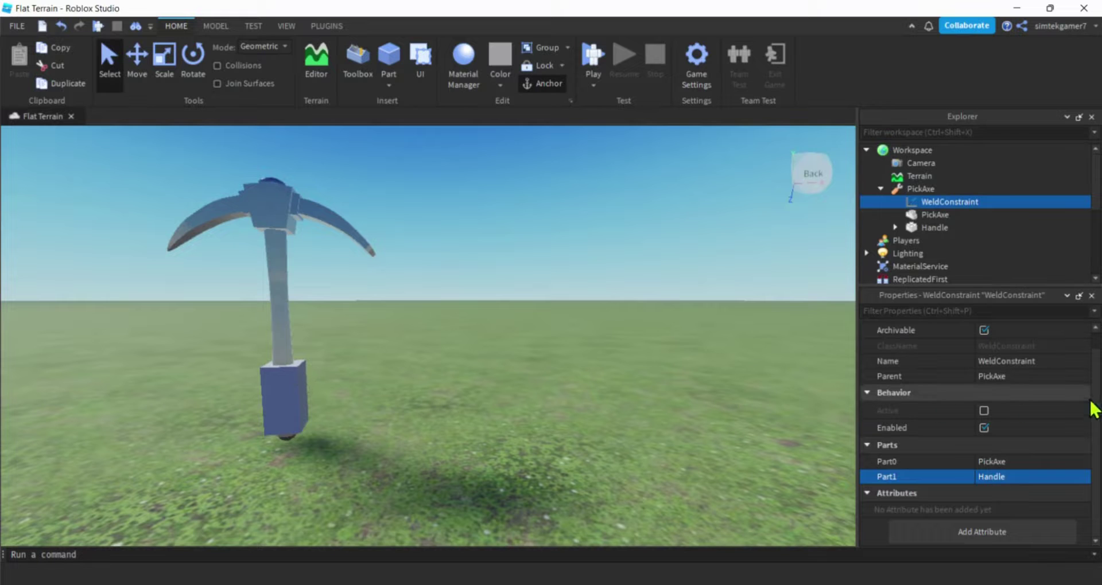
Step: Make the Handle part invisible by setting its transparency to 1
{"action": "scroll", "coordinate": [1092, 406], "scroll_direction": "up", "scroll_amount": 1}
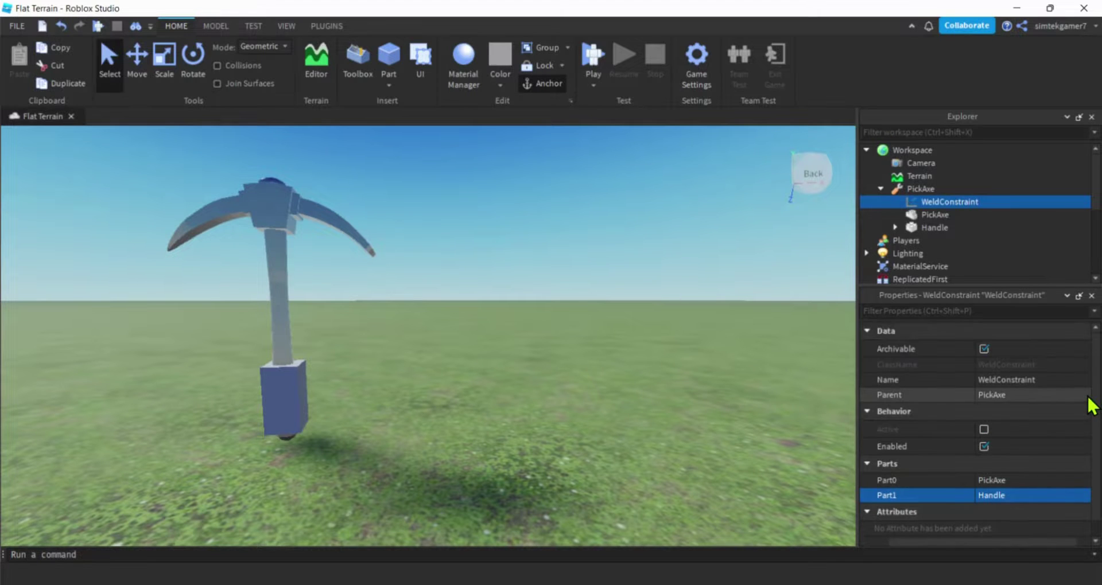
{"action": "left_click", "coordinate": [934, 228]}
{"action": "scroll", "coordinate": [1034, 418], "scroll_direction": "up", "scroll_amount": 5}
{"action": "scroll", "coordinate": [1034, 418], "scroll_direction": "up", "scroll_amount": 5}
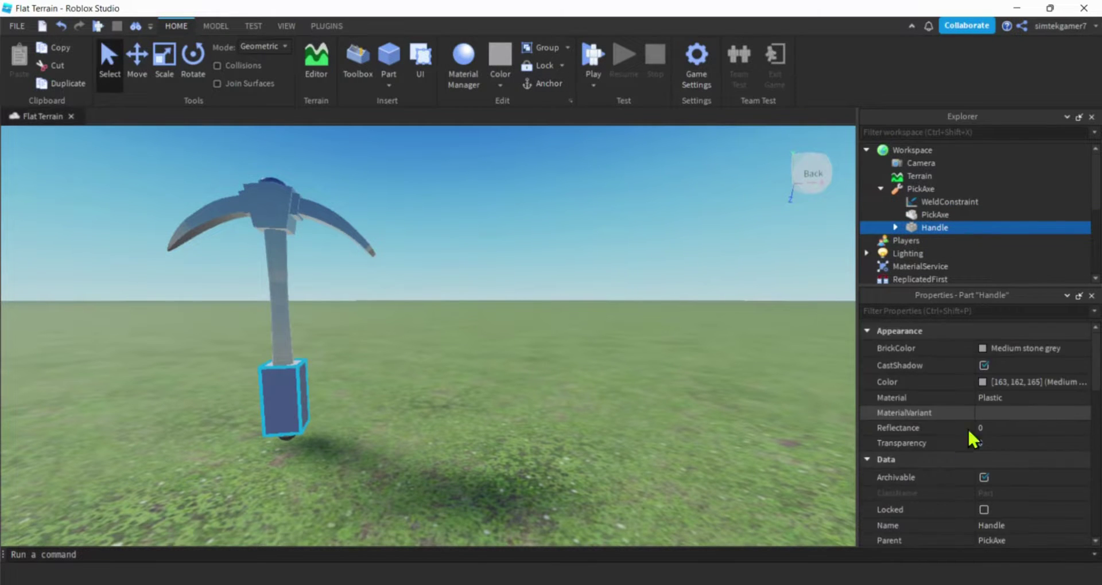
{"action": "left_click", "coordinate": [1000, 443]}
{"action": "type", "text": "1"}
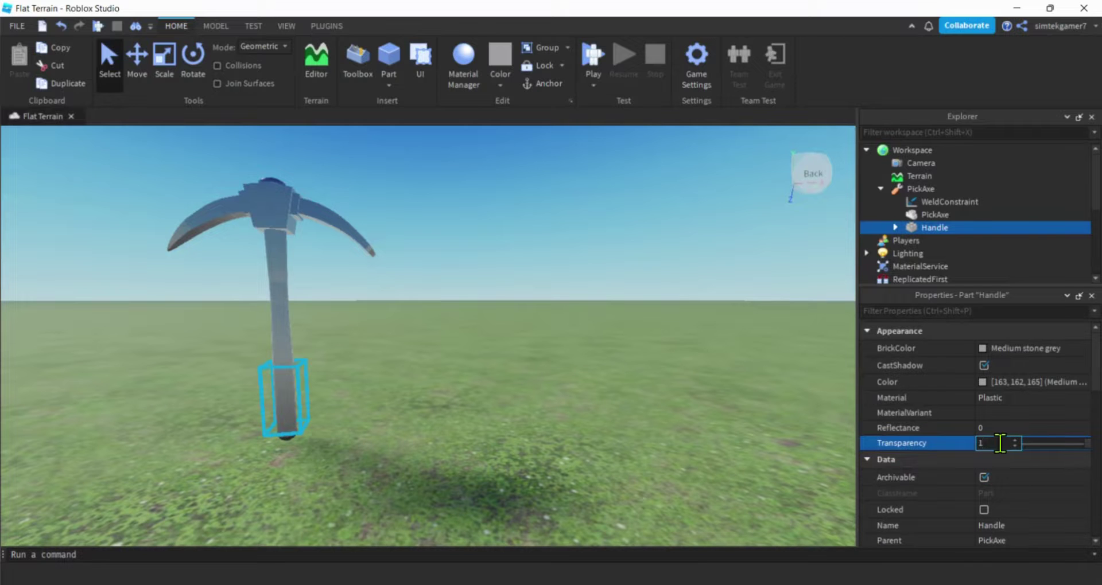
{"action": "key", "text": "Return"}
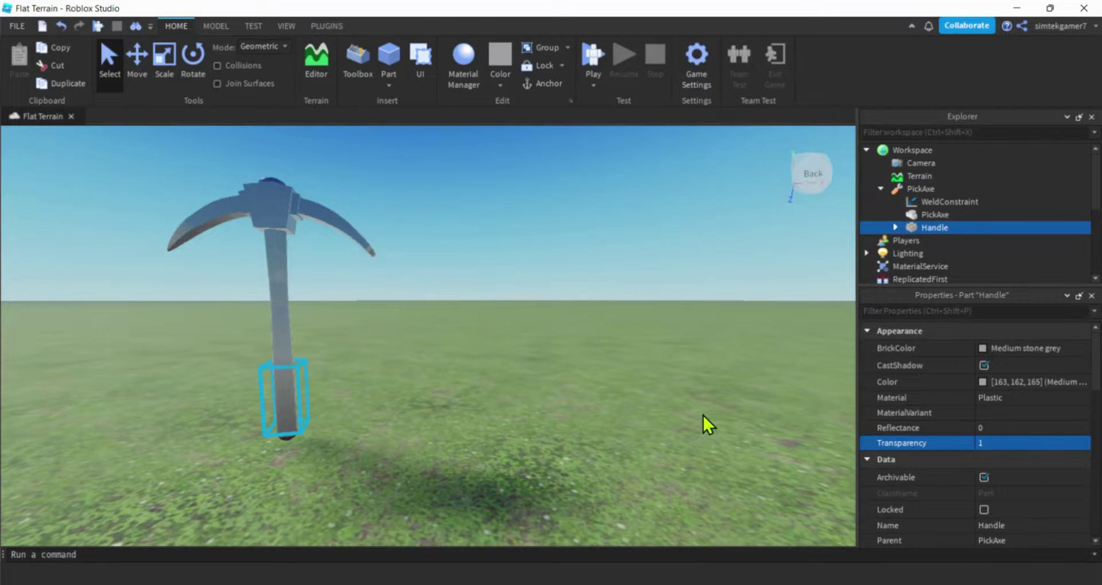
Step: Insert an R15 Man Rig dummy near the pickaxe with the Rig Builder
{"action": "scroll", "coordinate": [602, 324], "scroll_direction": "down", "scroll_amount": 5}
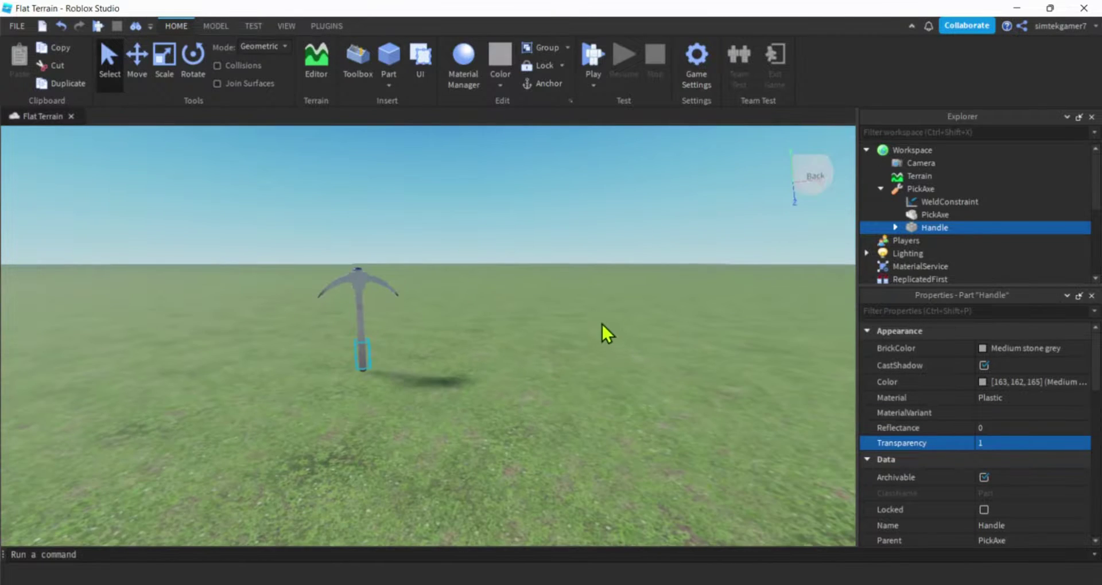
{"action": "left_click", "coordinate": [325, 26]}
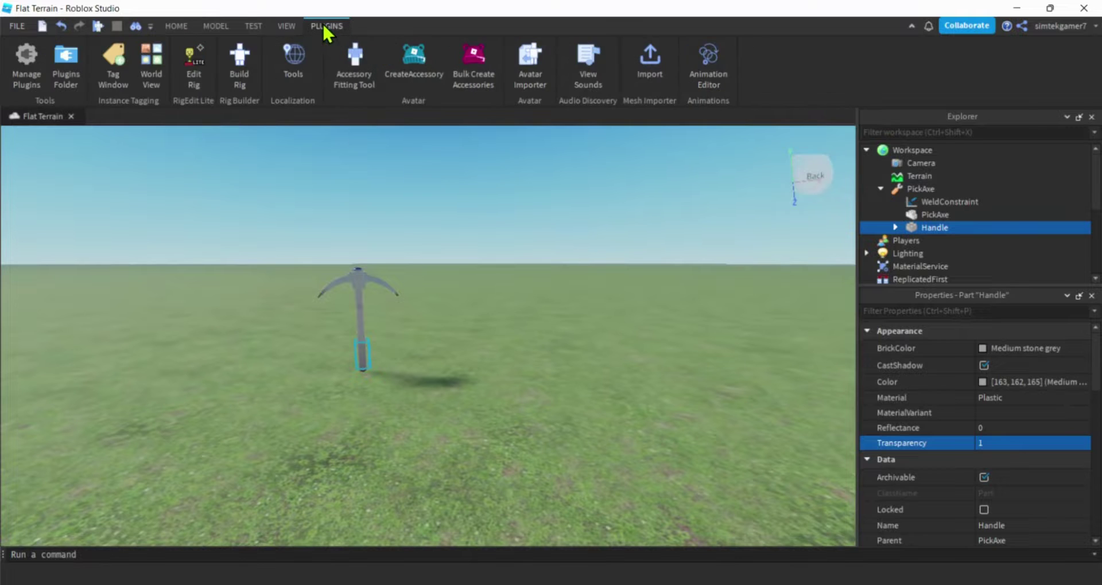
{"action": "left_click", "coordinate": [238, 72]}
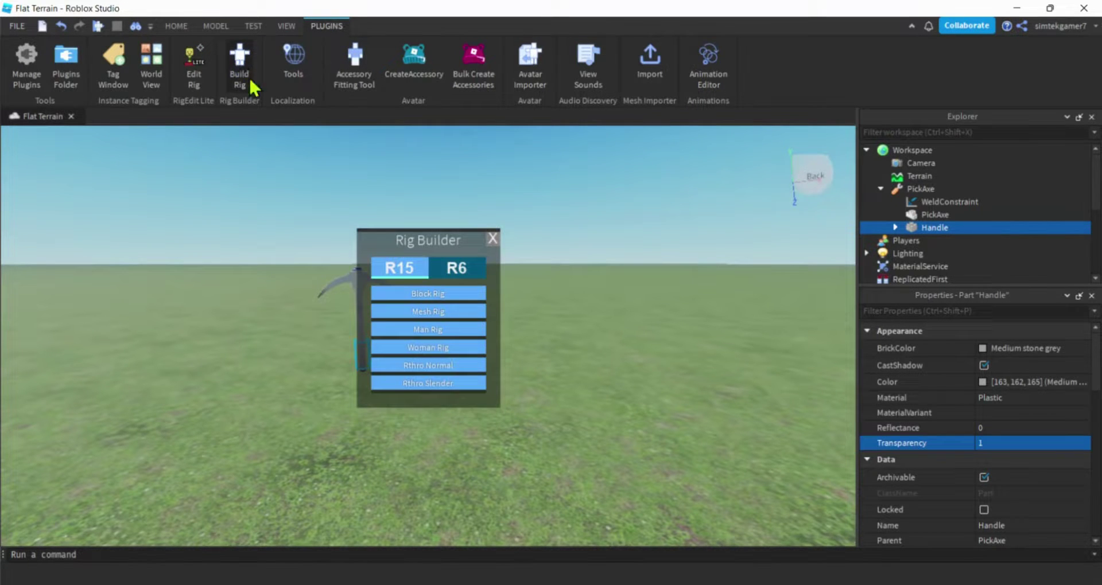
{"action": "left_click", "coordinate": [409, 332]}
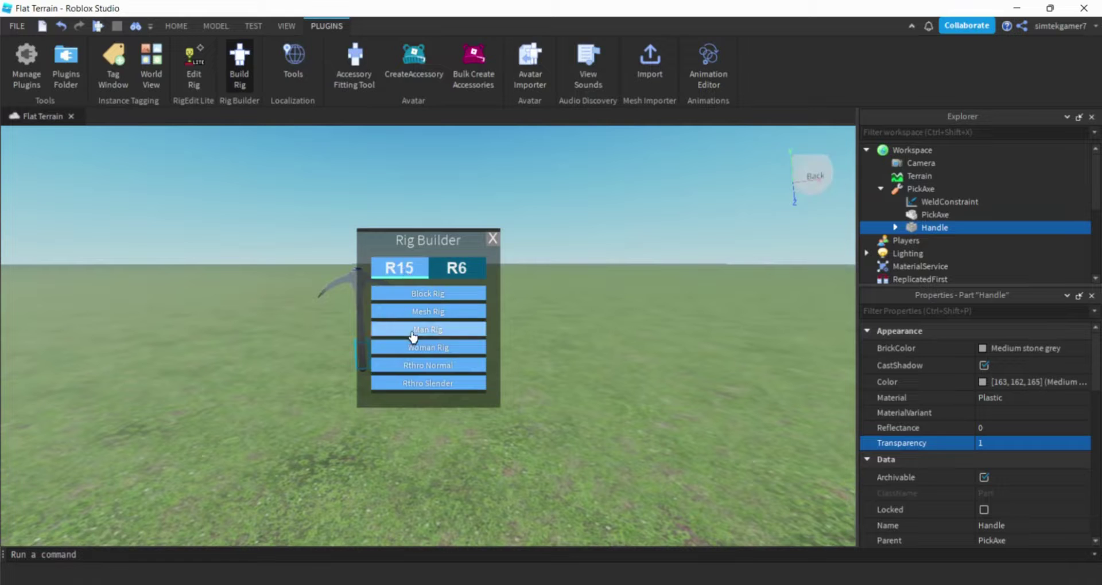
{"action": "left_click_drag", "start_coordinate": [429, 328], "coordinate": [517, 390]}
{"action": "right_click_drag", "start_coordinate": [617, 418], "coordinate": [617, 418]}
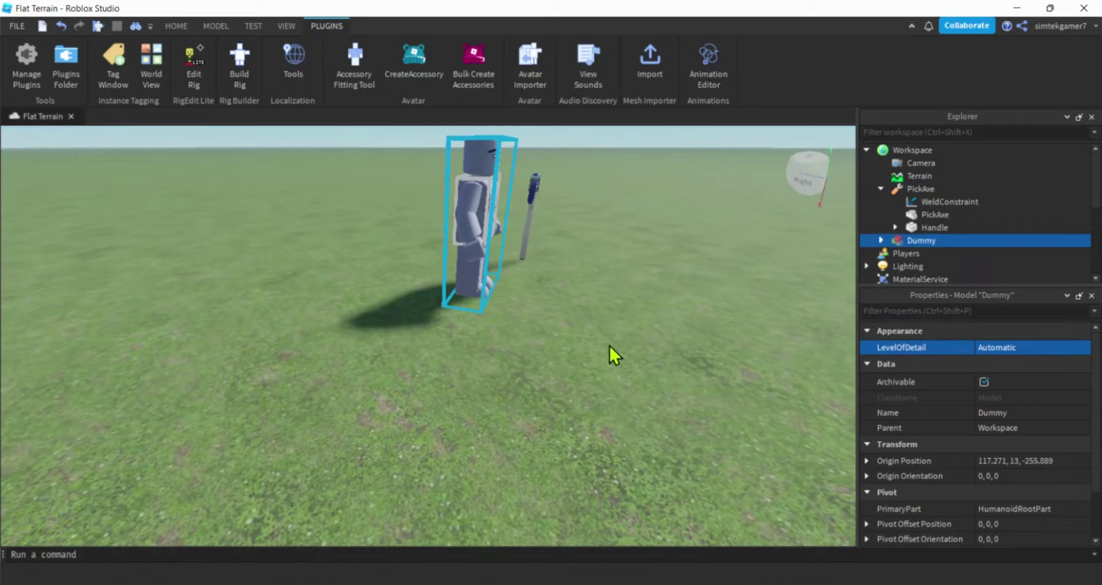
{"action": "right_click_drag", "start_coordinate": [621, 350], "coordinate": [621, 350]}
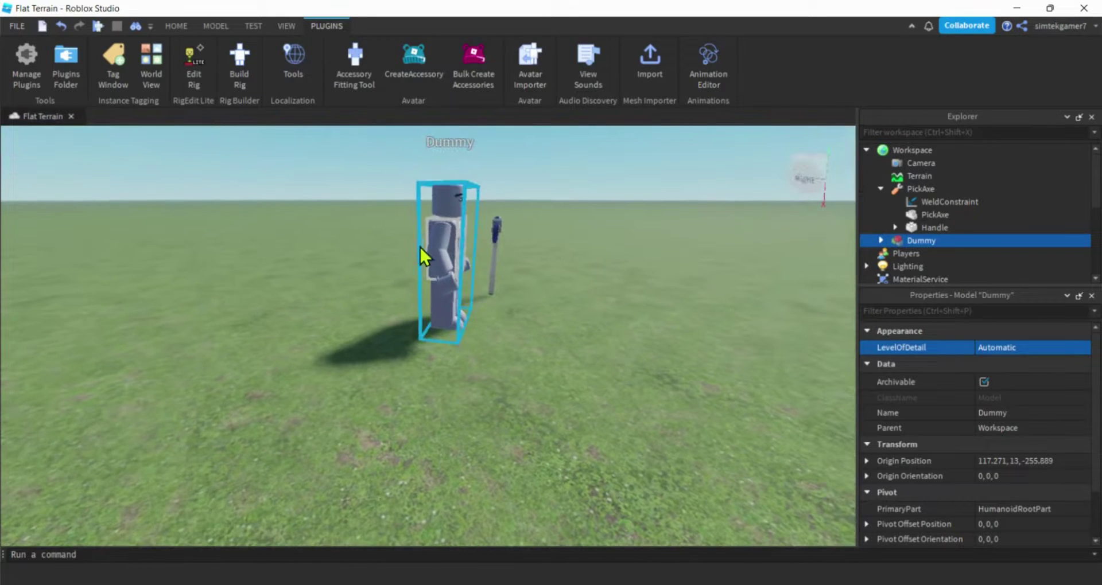
{"action": "right_click_drag", "start_coordinate": [567, 300], "coordinate": [572, 288]}
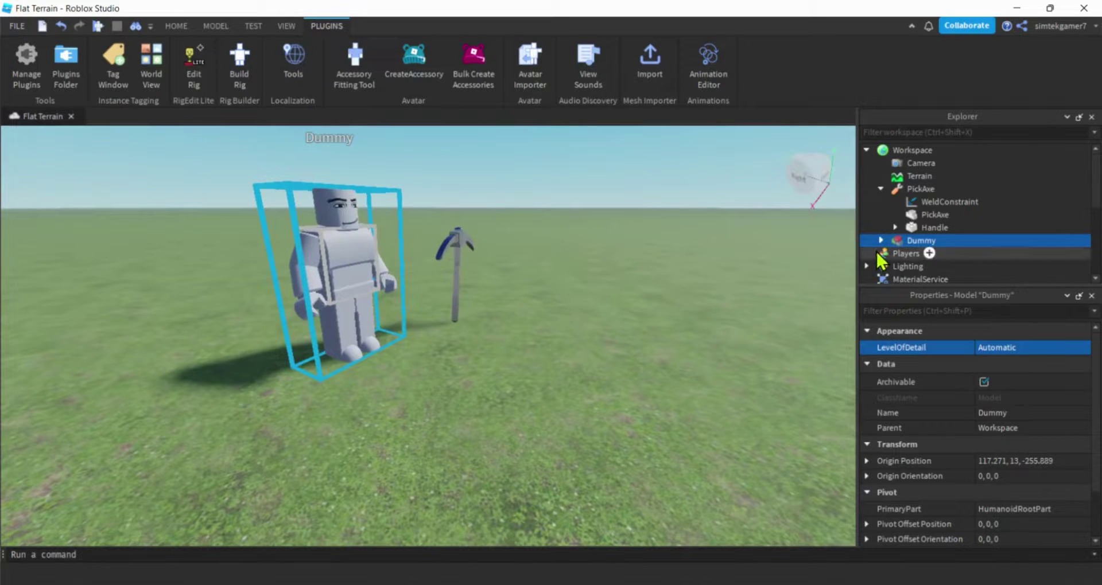
Step: Make the PickAxe tool a child of the Dummy rig so that the rig holds it
{"action": "mouse_move", "coordinate": [884, 244]}
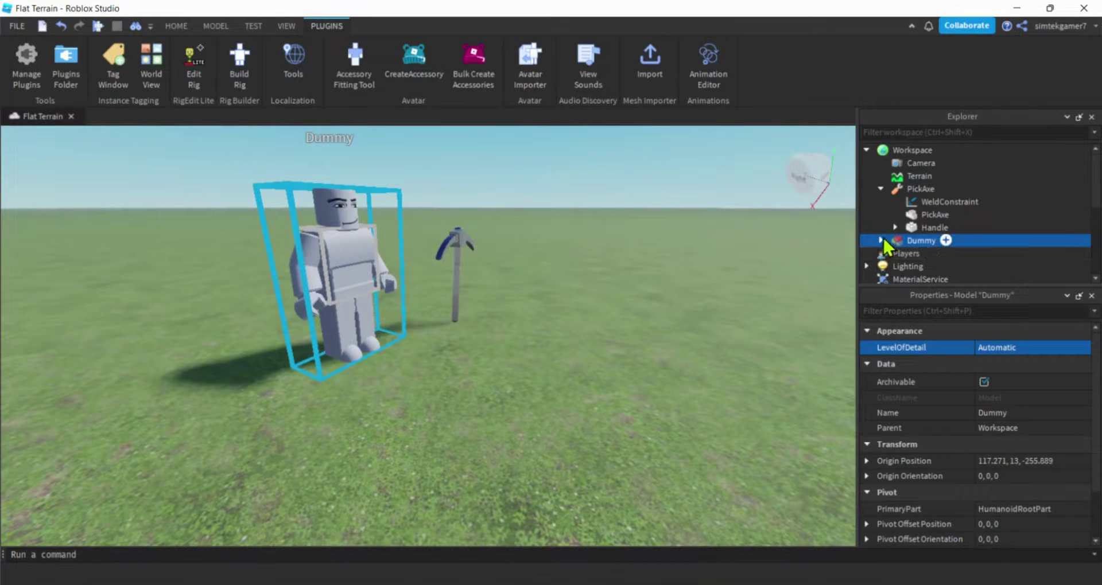
{"action": "left_click", "coordinate": [914, 189]}
{"action": "left_click_drag", "start_coordinate": [915, 195], "coordinate": [921, 242]}
{"action": "right_click_drag", "start_coordinate": [554, 326], "coordinate": [555, 327]}
{"action": "key", "text": "s"}
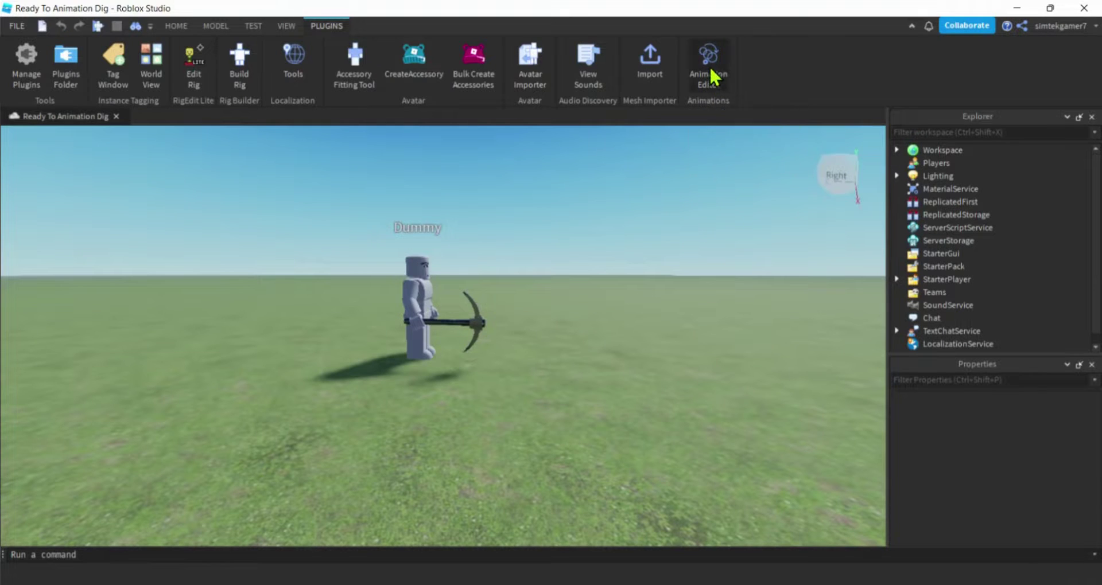
Step: Open the Animation Editor on the Dummy rig and create an animation named Dig
{"action": "left_click", "coordinate": [711, 68]}
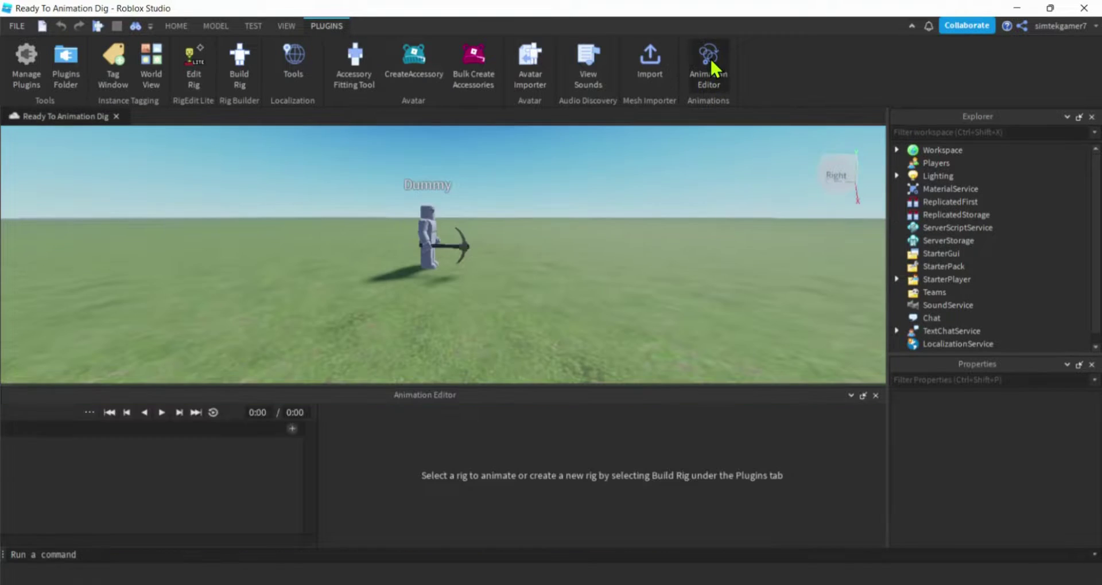
{"action": "left_click", "coordinate": [426, 237]}
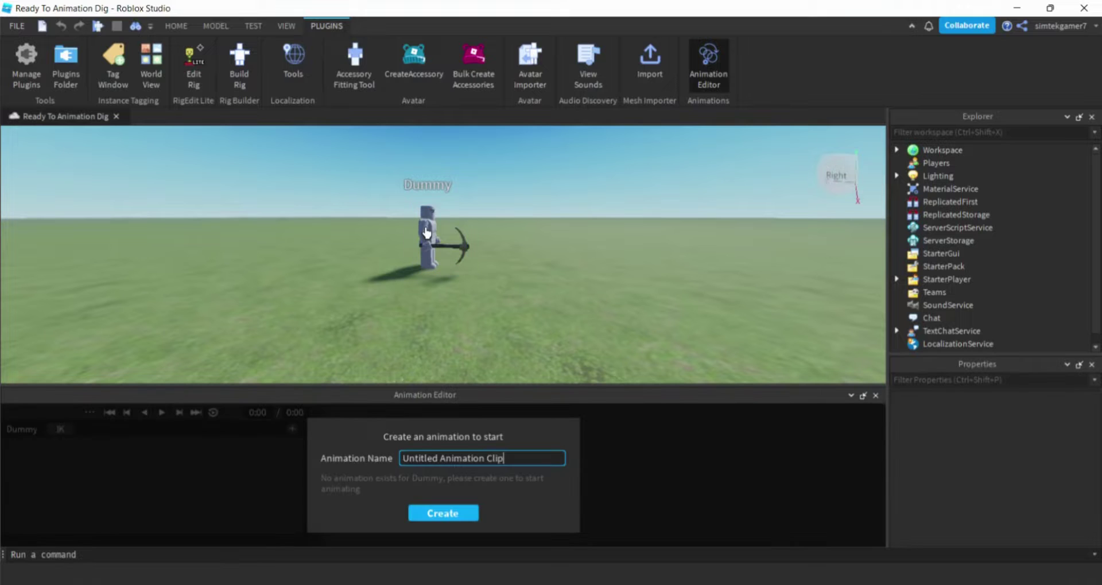
{"action": "left_click_drag", "start_coordinate": [508, 455], "coordinate": [385, 465]}
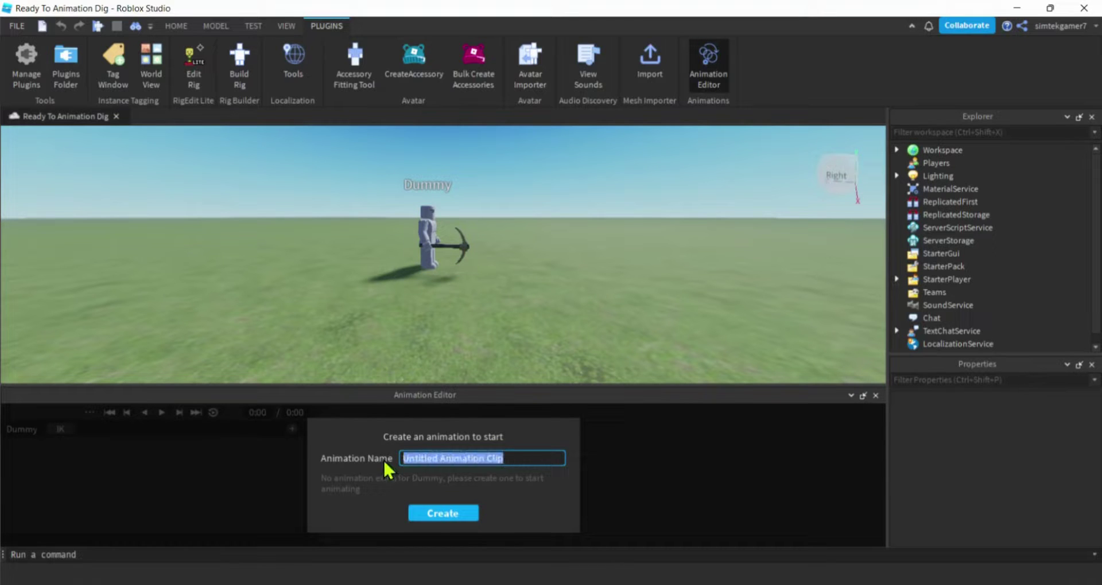
{"action": "type", "text": "Dig"}
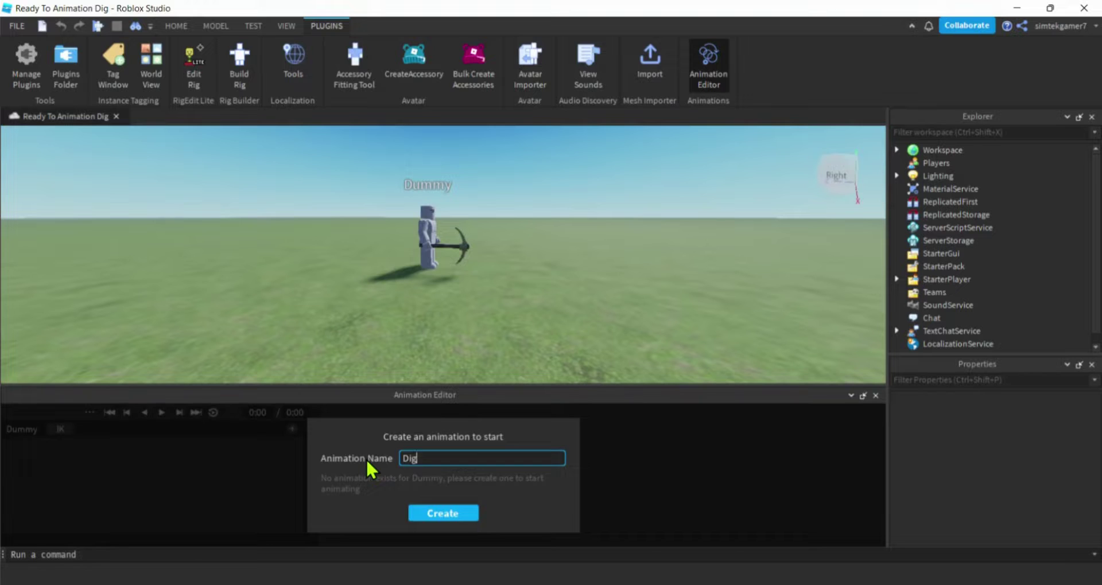
{"action": "key", "text": "Return"}
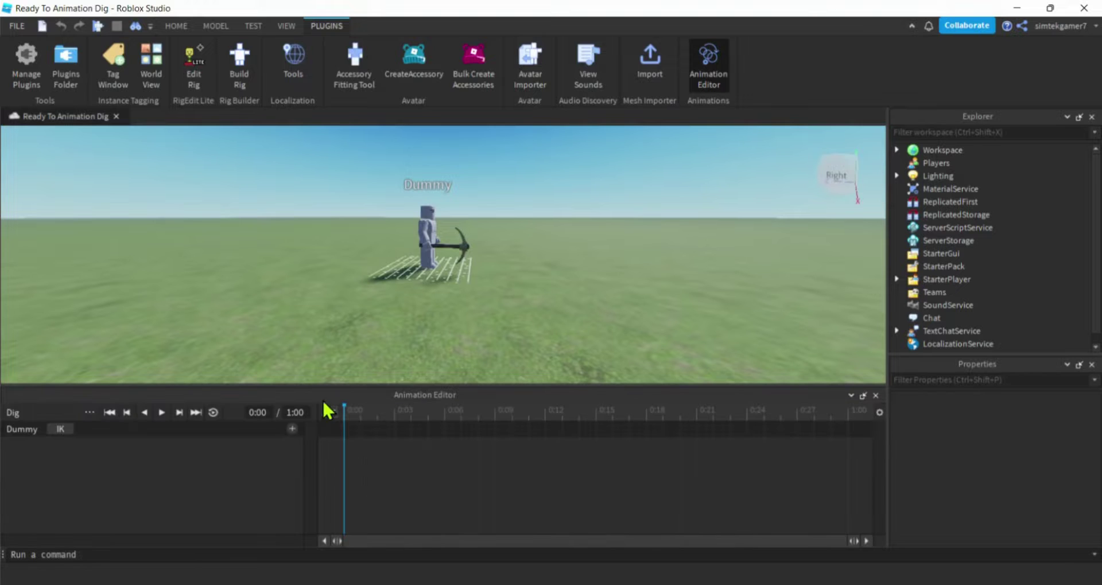
Step: Set the Dig animation's priority to Action and save the animation
{"action": "left_click", "coordinate": [89, 413]}
{"action": "mouse_move", "coordinate": [135, 537]}
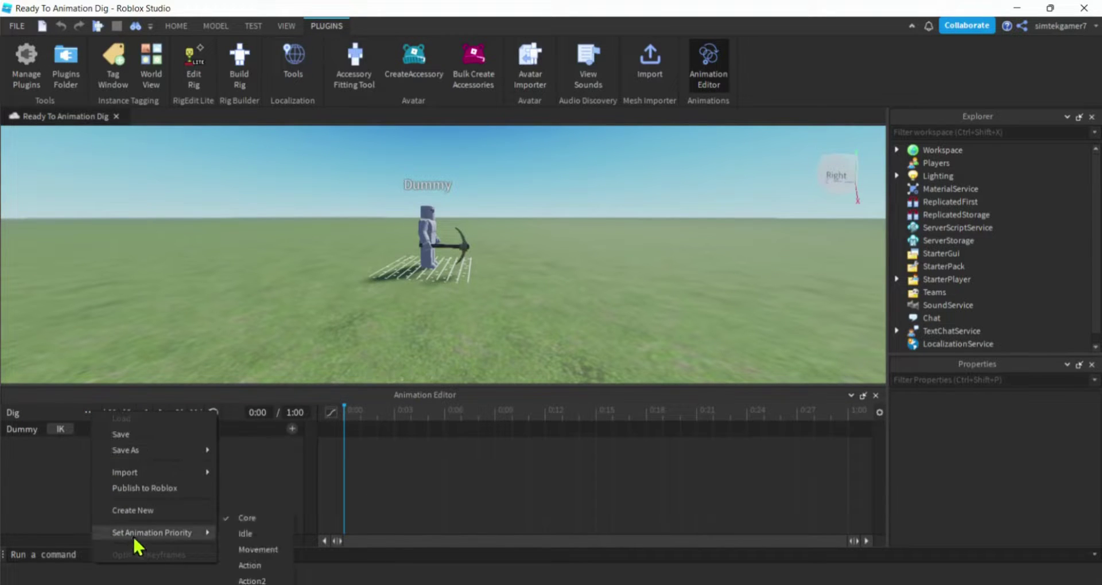
{"action": "left_click", "coordinate": [247, 566]}
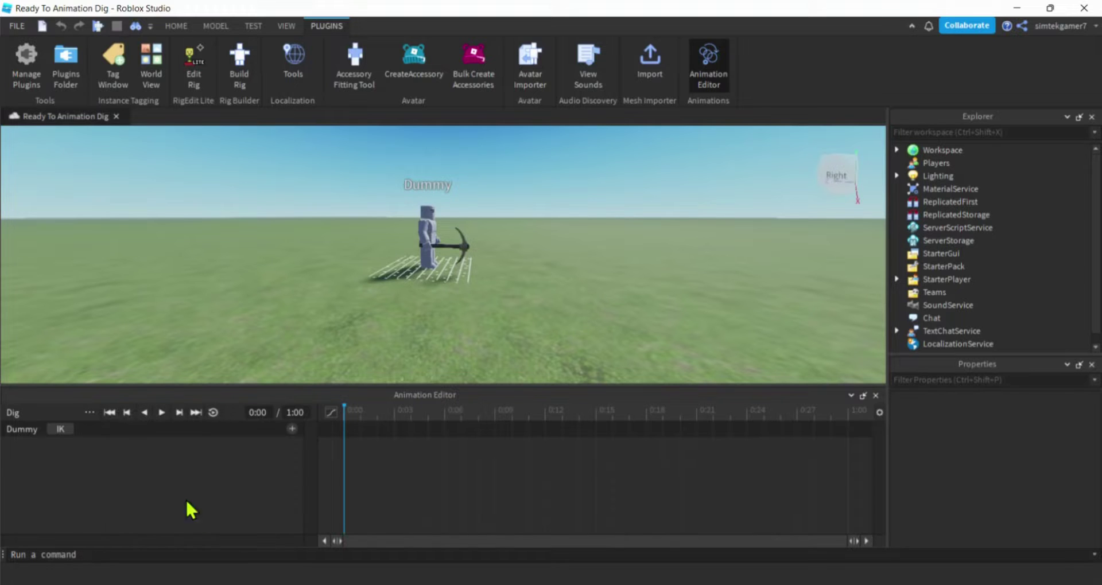
{"action": "left_click", "coordinate": [89, 413]}
{"action": "left_click", "coordinate": [115, 434]}
{"action": "left_click", "coordinate": [880, 420]}
{"action": "mouse_move", "coordinate": [933, 420]}
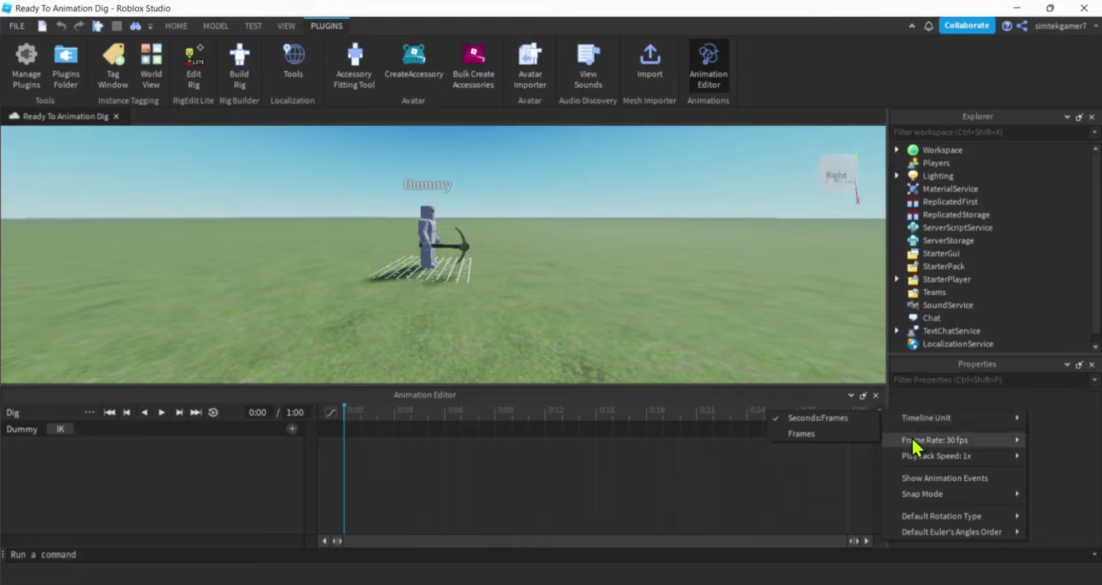
{"action": "mouse_move", "coordinate": [955, 448]}
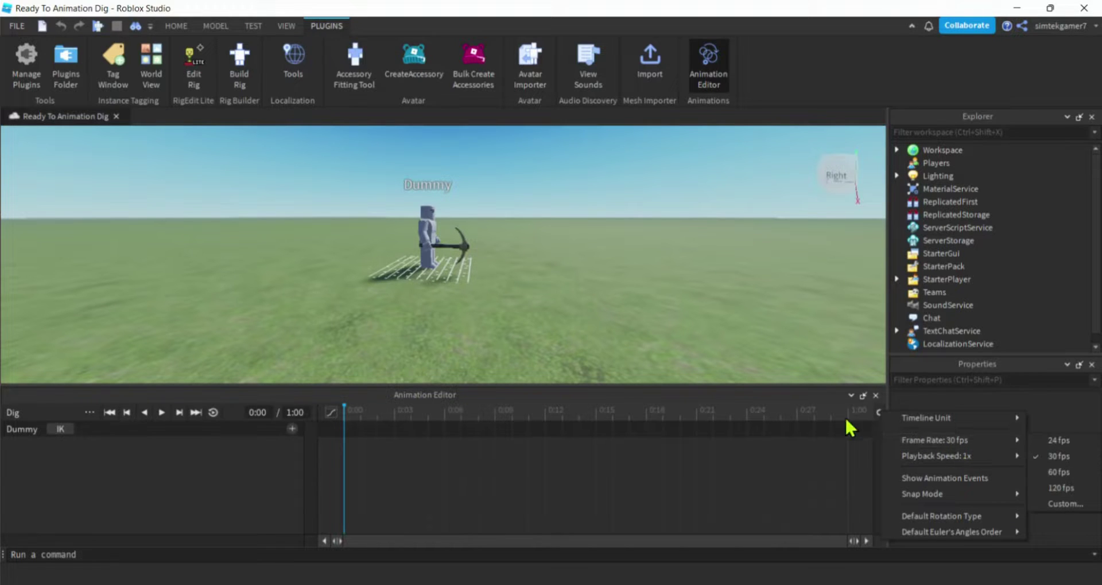
Step: At frame 0:00, rotate the Dummy's right upper arm upward so the pickaxe is raised above the head
{"action": "right_click_drag", "start_coordinate": [590, 315], "coordinate": [588, 316]}
{"action": "scroll", "coordinate": [589, 315], "scroll_direction": "up", "scroll_amount": 5}
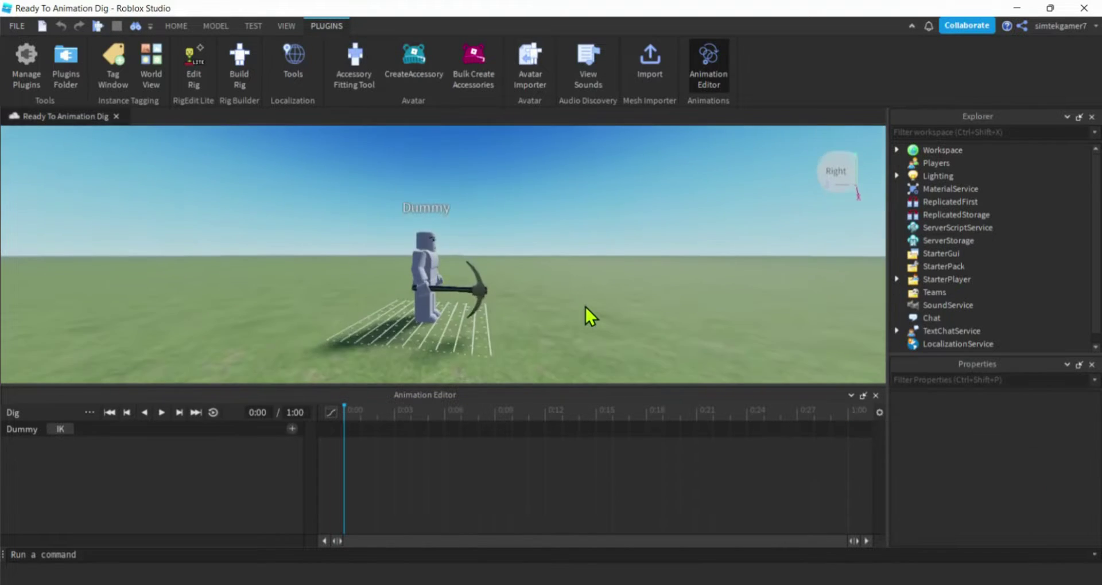
{"action": "scroll", "coordinate": [590, 315], "scroll_direction": "down", "scroll_amount": 1}
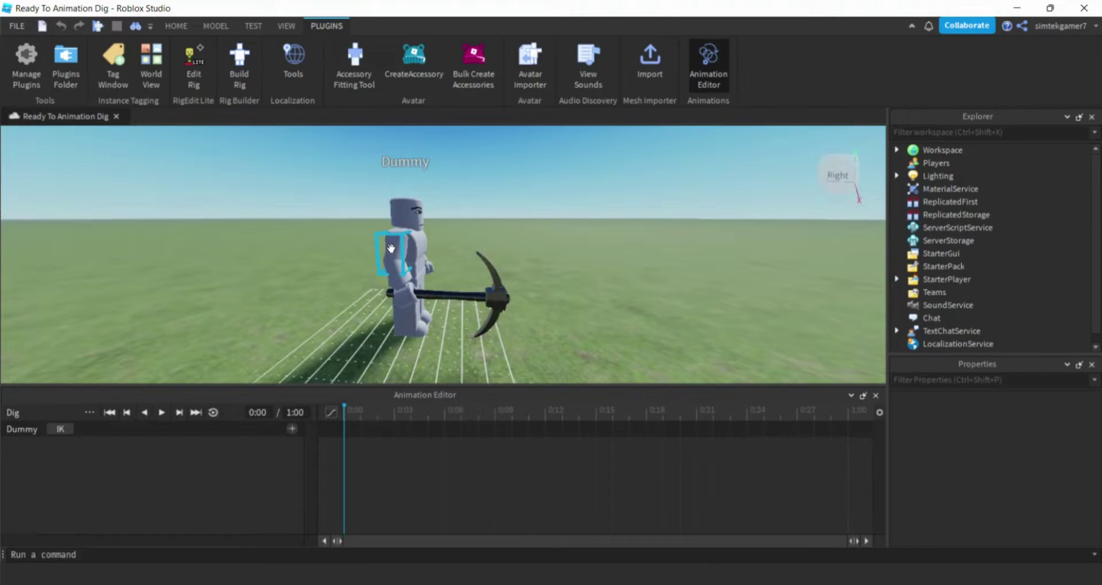
{"action": "left_click", "coordinate": [390, 248]}
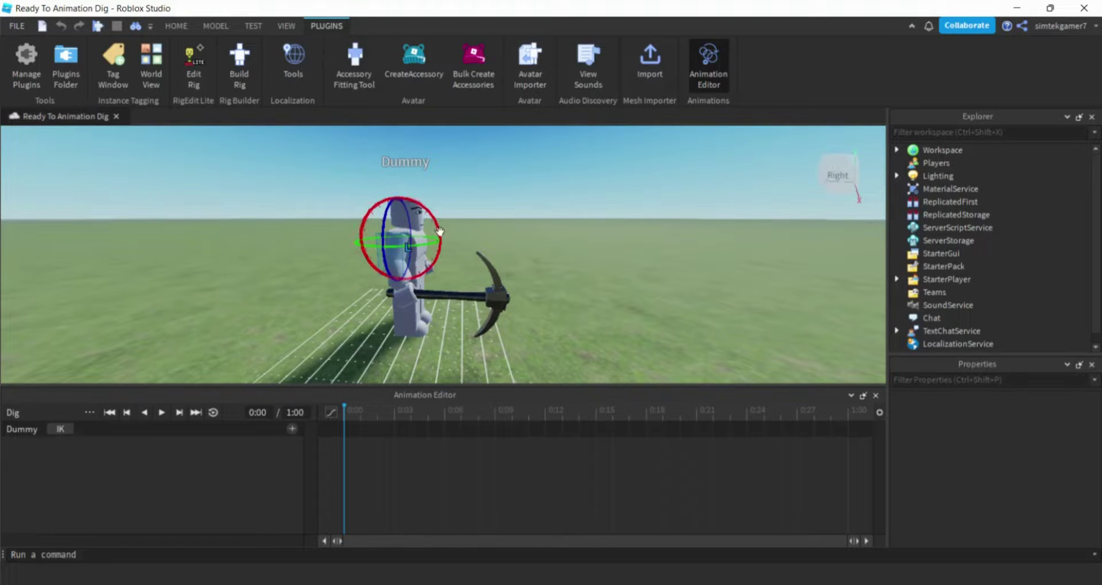
{"action": "left_click_drag", "start_coordinate": [439, 233], "coordinate": [347, 177]}
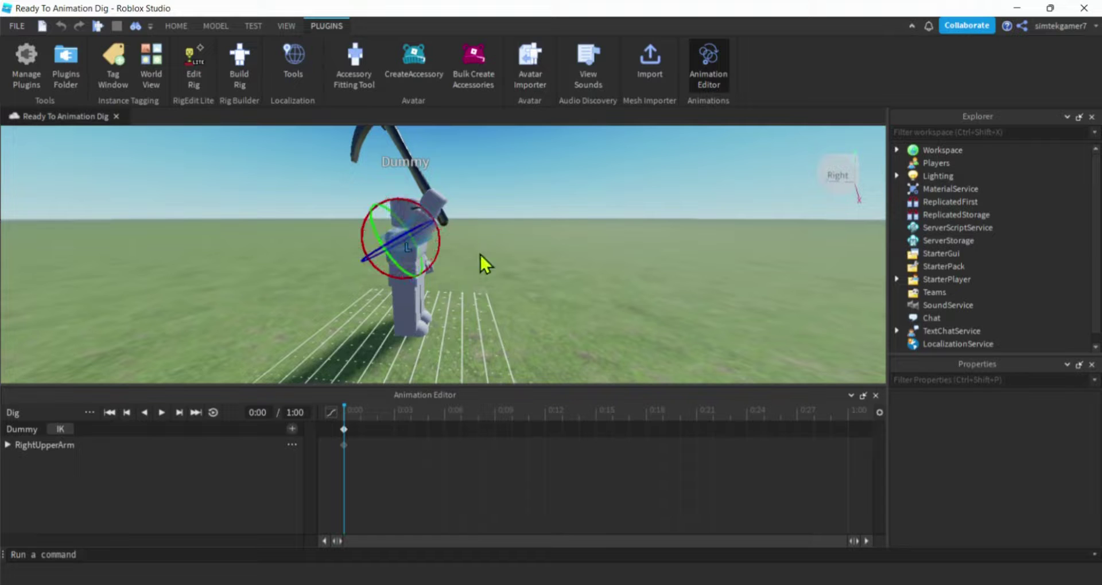
Step: Tilt the Dummy's upper torso slightly backward at frame 0:00 for the wind-up pose
{"action": "left_click", "coordinate": [528, 271]}
{"action": "left_click", "coordinate": [411, 270]}
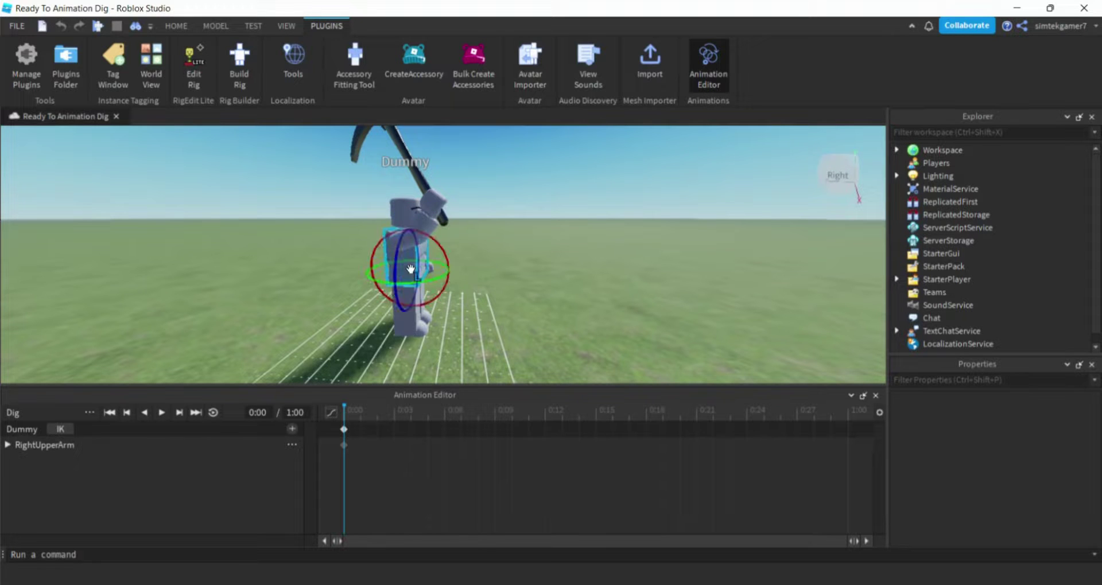
{"action": "left_click", "coordinate": [512, 305]}
{"action": "left_click", "coordinate": [405, 273]}
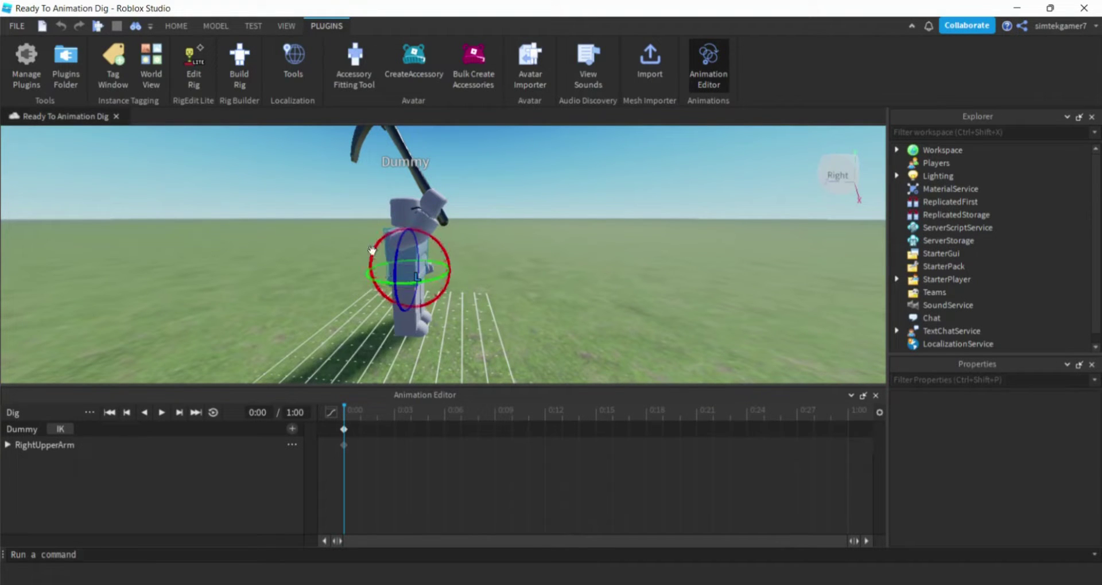
{"action": "left_click_drag", "start_coordinate": [370, 251], "coordinate": [370, 265]}
{"action": "right_click_drag", "start_coordinate": [528, 283], "coordinate": [528, 283]}
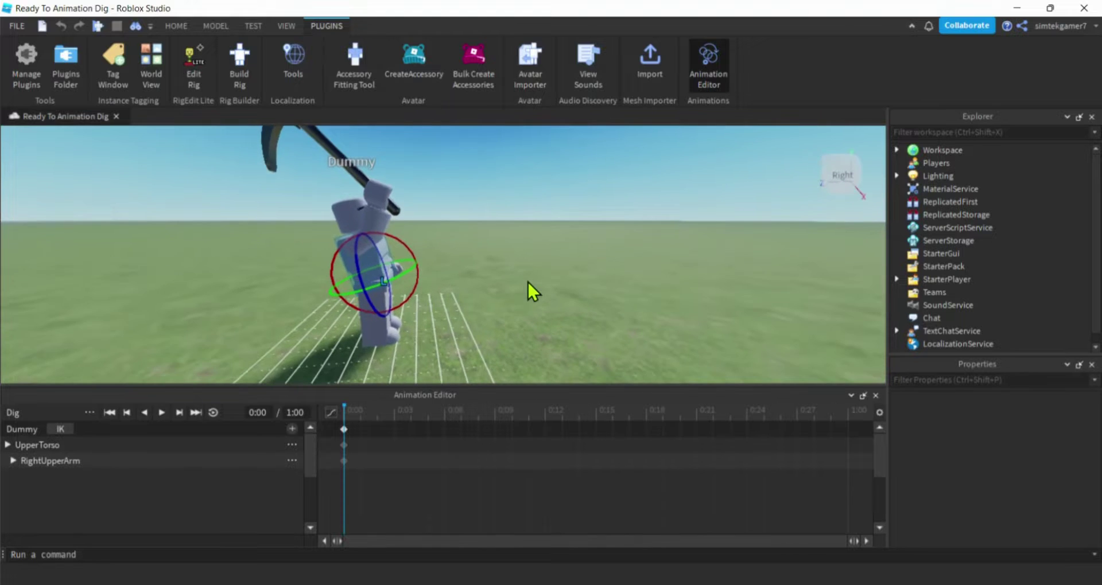
Step: At frame 0:15, bend the Dummy's upper torso forward for the strike pose
{"action": "scroll", "coordinate": [528, 281], "scroll_direction": "down", "scroll_amount": 2}
{"action": "key", "text": "d"}
{"action": "key", "text": "a"}
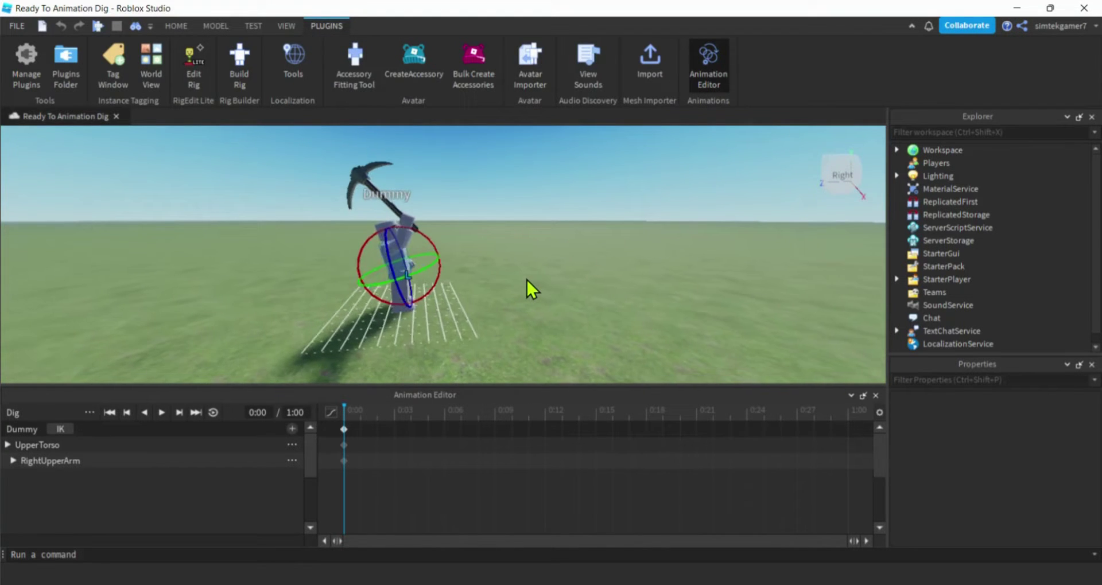
{"action": "key", "text": "w"}
{"action": "right_click_drag", "start_coordinate": [527, 280], "coordinate": [525, 283]}
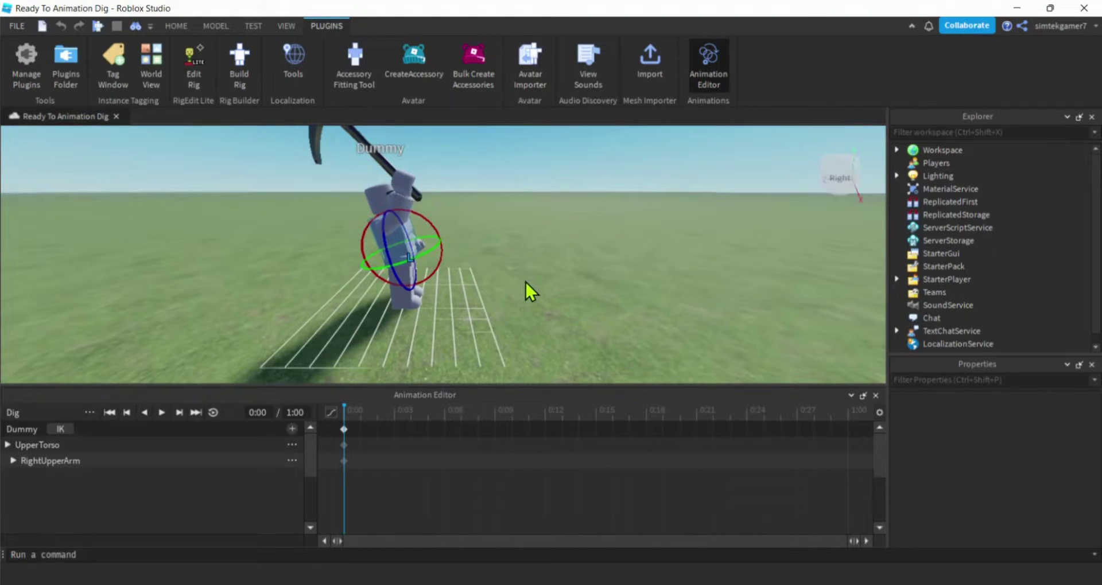
{"action": "left_click", "coordinate": [596, 413]}
{"action": "mouse_move", "coordinate": [564, 298]}
{"action": "right_mouse_down"}
{"action": "mouse_move", "coordinate": [561, 289]}
{"action": "mouse_move", "coordinate": [566, 300]}
{"action": "right_mouse_up"}
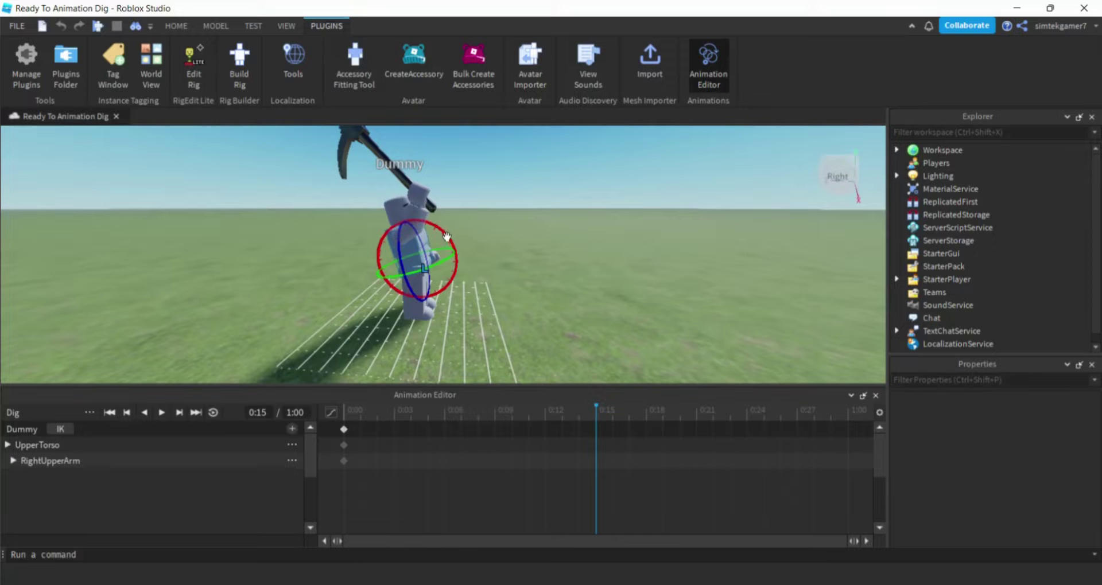
{"action": "left_click_drag", "start_coordinate": [446, 236], "coordinate": [450, 265]}
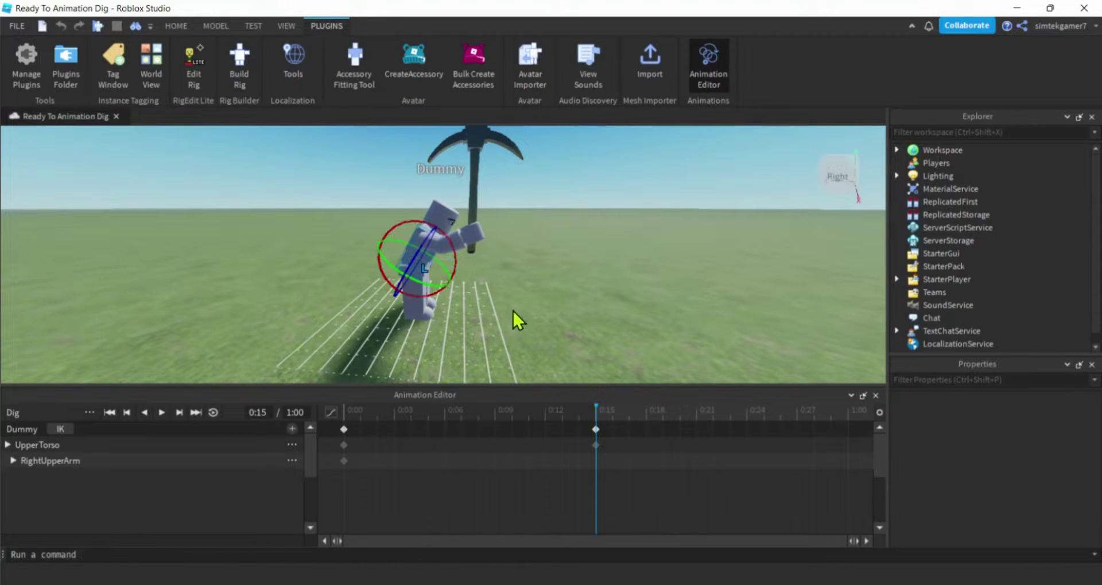
Step: Rotate the Dummy's right upper arm downward at frame 0:15 so the pickaxe swings down in front of the body
{"action": "left_click", "coordinate": [537, 297]}
{"action": "left_click", "coordinate": [426, 242]}
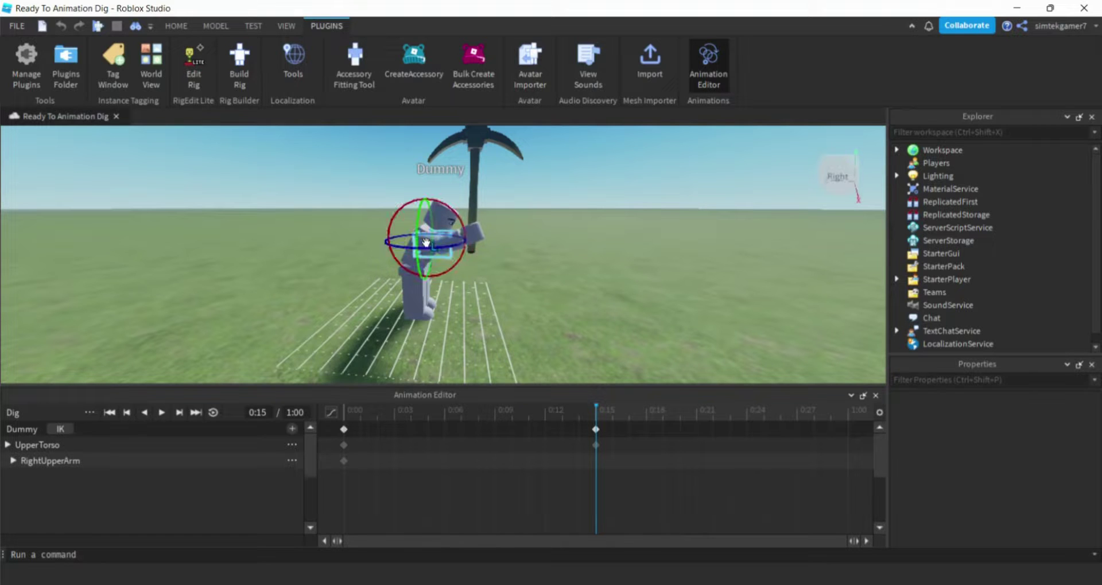
{"action": "left_click_drag", "start_coordinate": [428, 241], "coordinate": [459, 254]}
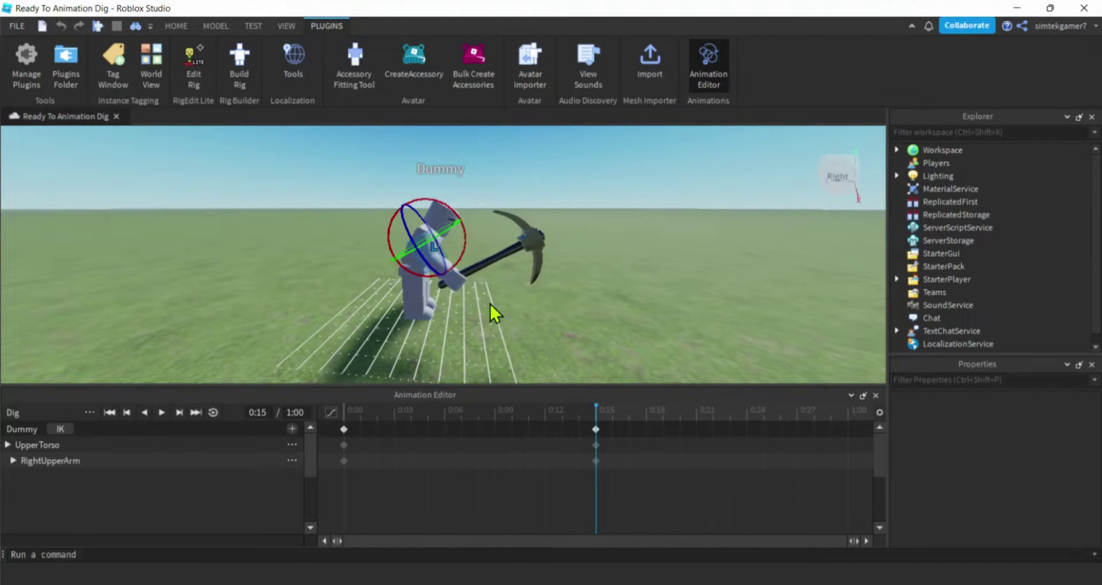
Step: Rotate the right hand at frame 0:15 so the pickaxe head tips down toward the ground
{"action": "right_click_drag", "start_coordinate": [491, 306], "coordinate": [528, 316]}
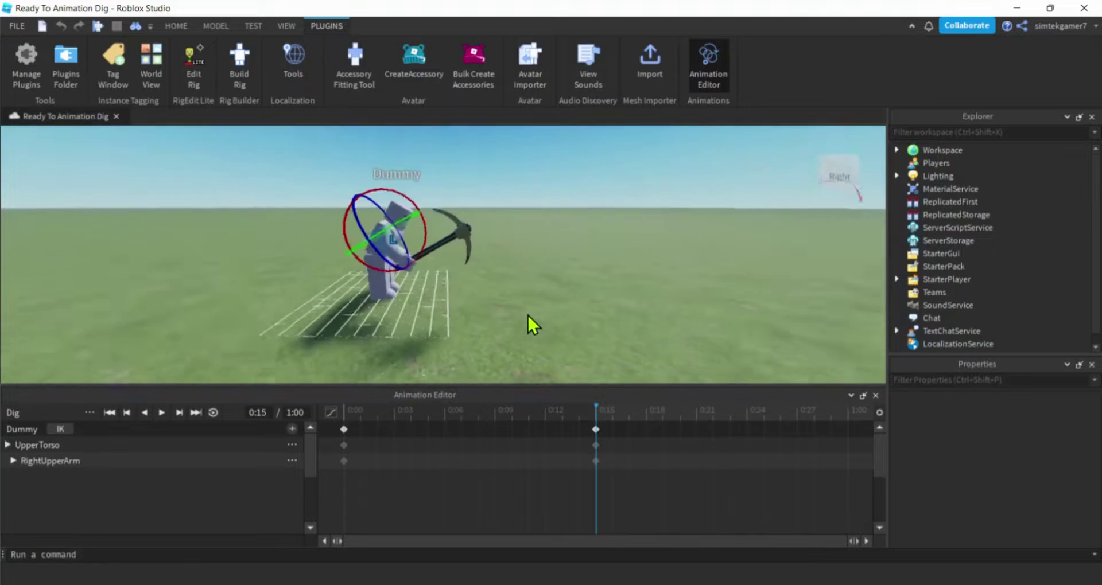
{"action": "scroll", "coordinate": [528, 322], "scroll_direction": "up", "scroll_amount": 4}
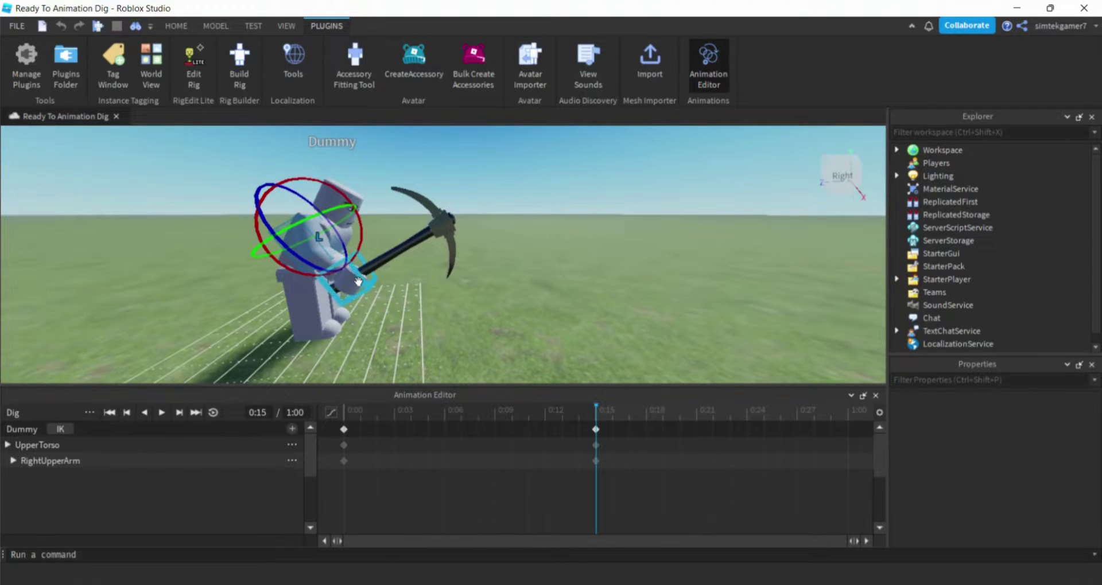
{"action": "left_click", "coordinate": [358, 282]}
{"action": "left_click_drag", "start_coordinate": [386, 270], "coordinate": [385, 287]}
Step: At frame 0:00, rotate the raised right upper arm inward toward the Dummy's head
{"action": "right_click_drag", "start_coordinate": [536, 320], "coordinate": [536, 314]}
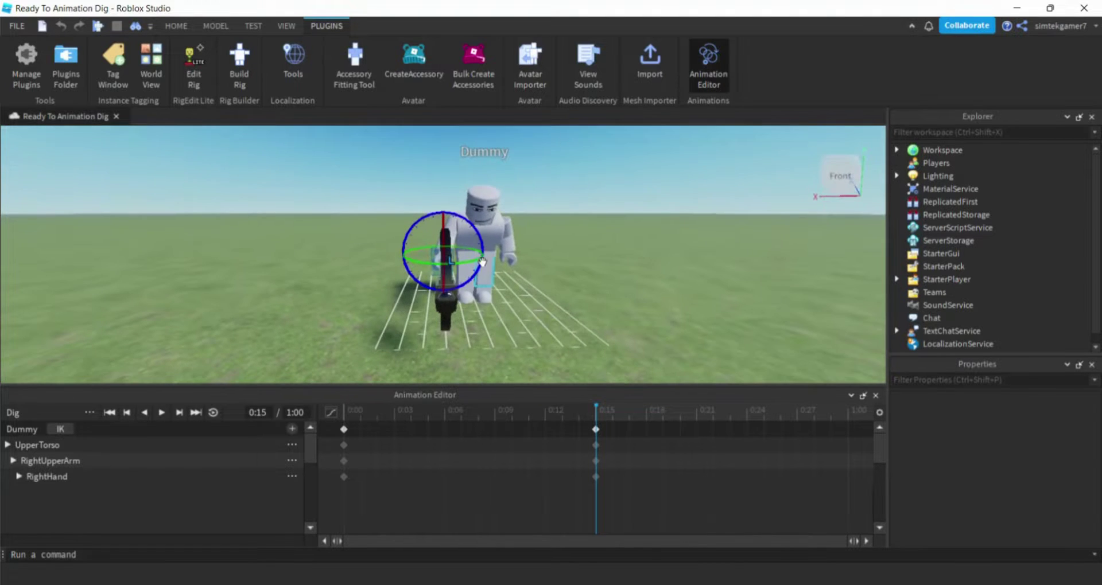
{"action": "key", "text": "d"}
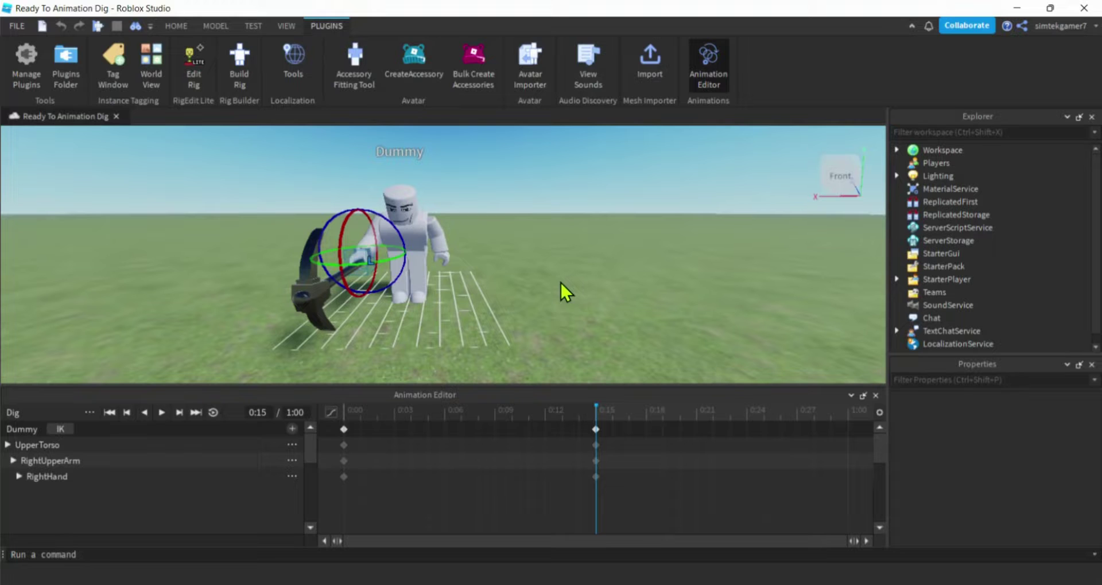
{"action": "left_click", "coordinate": [345, 415]}
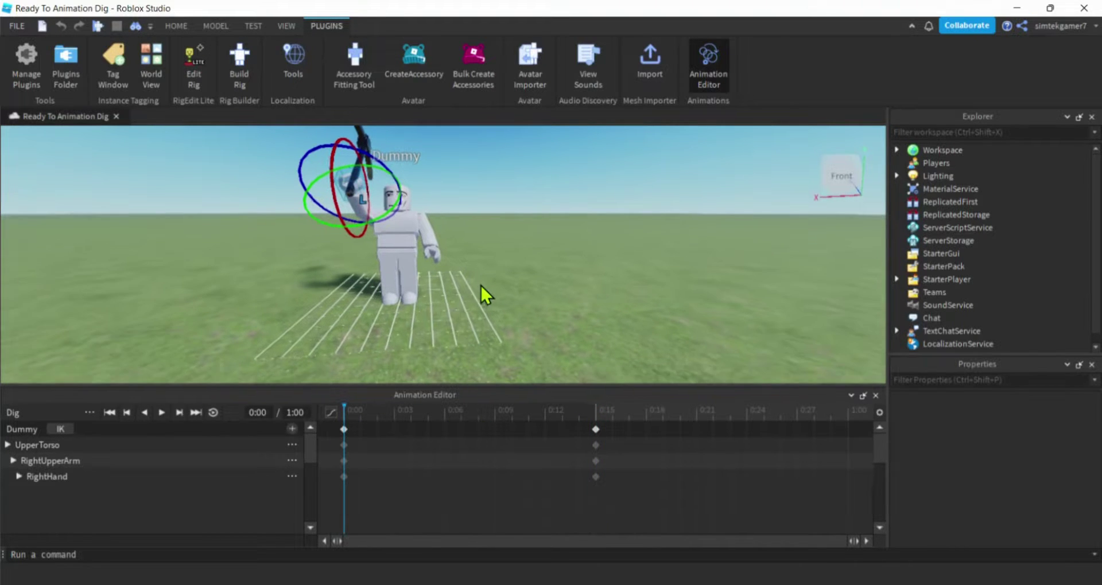
{"action": "left_click", "coordinate": [329, 305]}
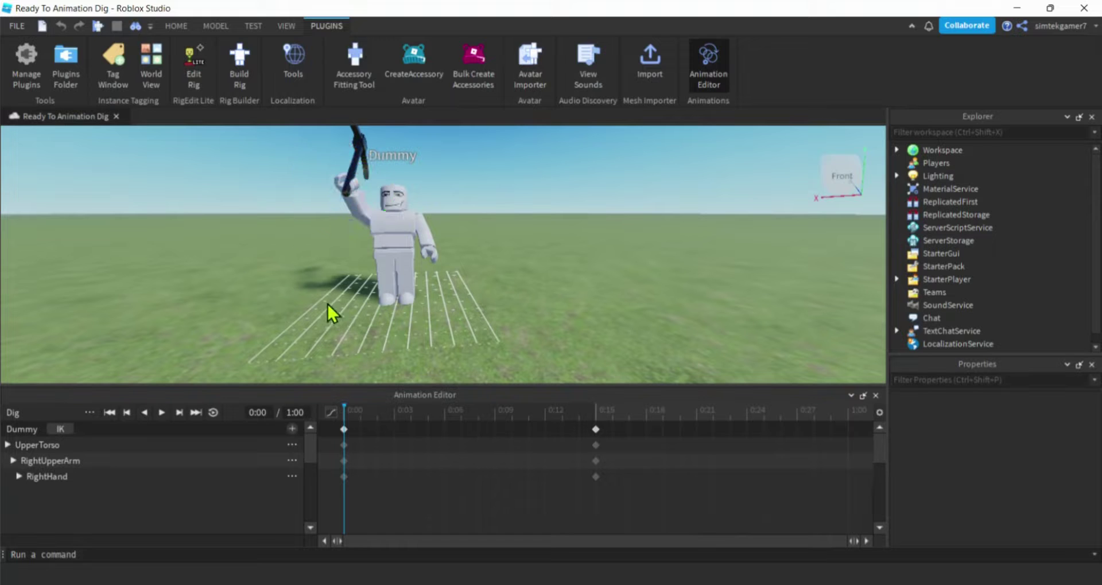
{"action": "left_click", "coordinate": [361, 224]}
{"action": "left_click_drag", "start_coordinate": [406, 204], "coordinate": [453, 257]}
Step: Turn the right hand at frame 0:00 so the raised pickaxe lines up edge-on with the Dummy's front
{"action": "right_click_drag", "start_coordinate": [453, 258], "coordinate": [453, 257]}
{"action": "scroll", "coordinate": [454, 257], "scroll_direction": "down", "scroll_amount": 4}
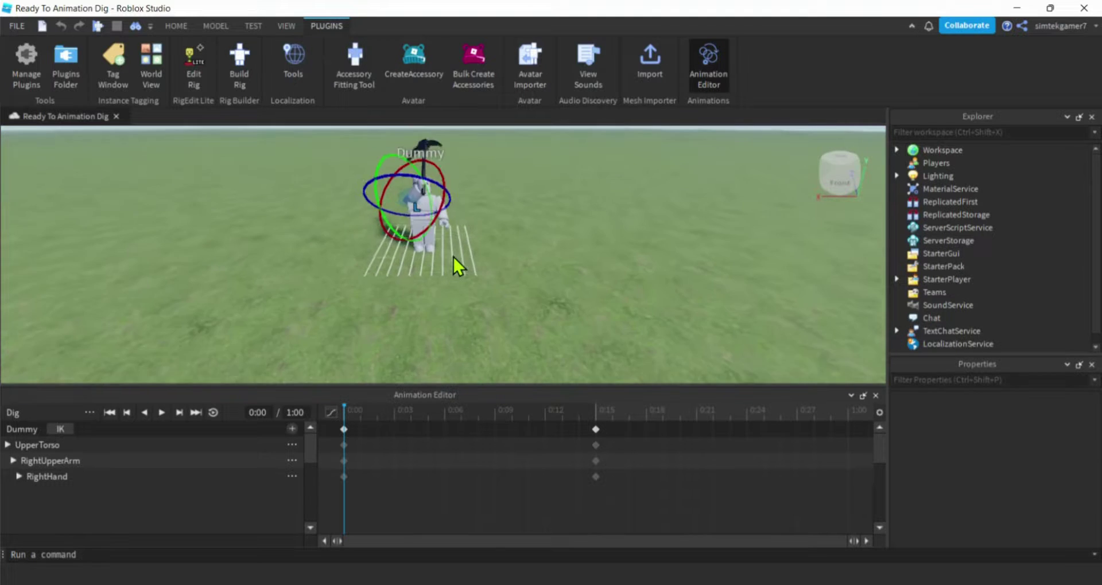
{"action": "scroll", "coordinate": [453, 257], "scroll_direction": "up", "scroll_amount": 2}
{"action": "scroll", "coordinate": [453, 257], "scroll_direction": "up", "scroll_amount": 2}
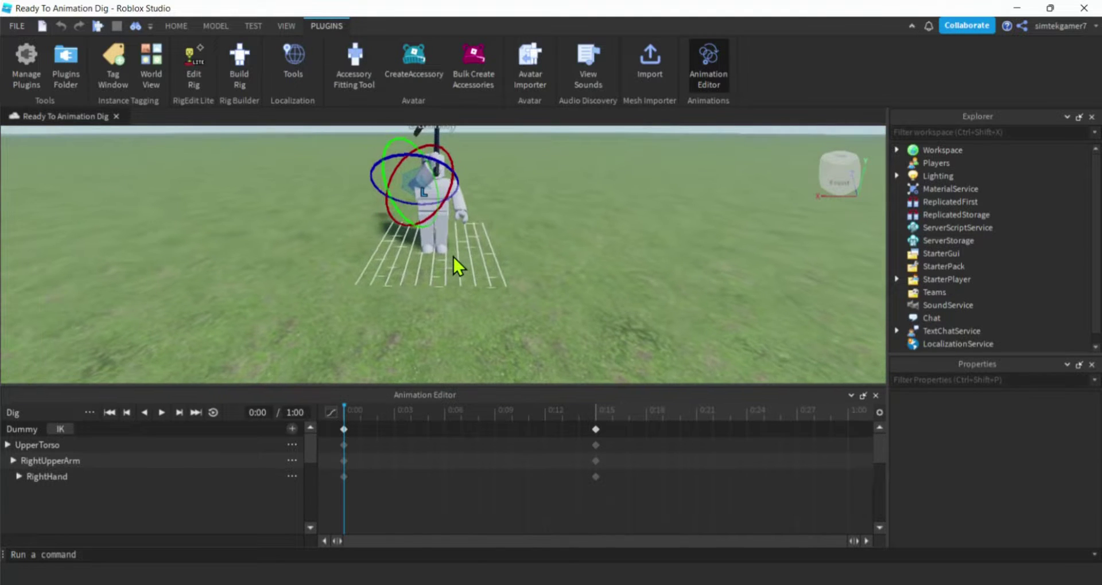
{"action": "left_click", "coordinate": [516, 236]}
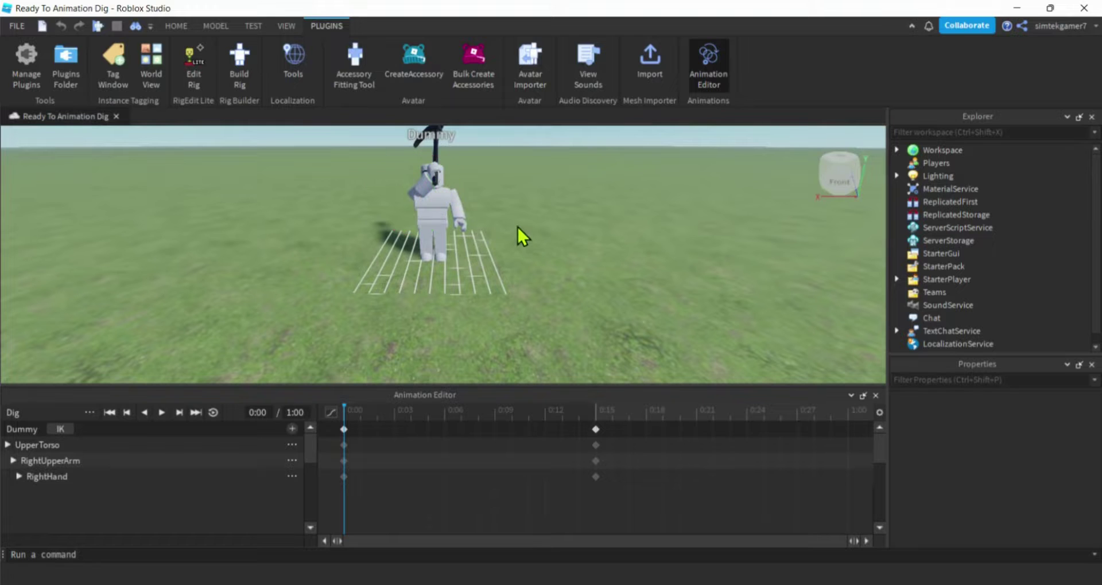
{"action": "left_click", "coordinate": [442, 170]}
{"action": "right_click_drag", "start_coordinate": [495, 184], "coordinate": [495, 184]}
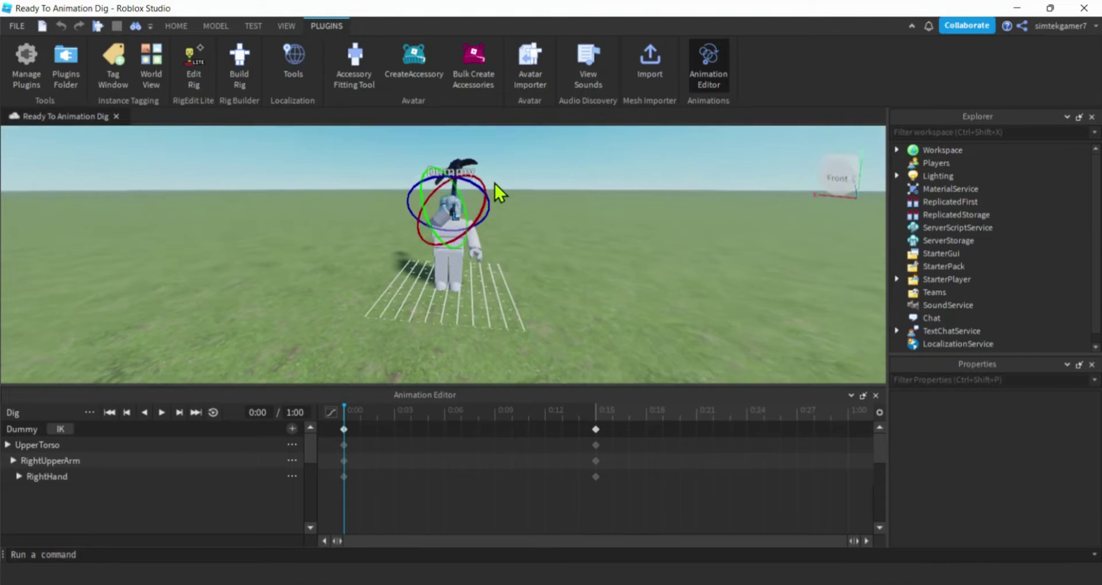
{"action": "left_click_drag", "start_coordinate": [469, 183], "coordinate": [421, 179]}
{"action": "left_click", "coordinate": [542, 250]}
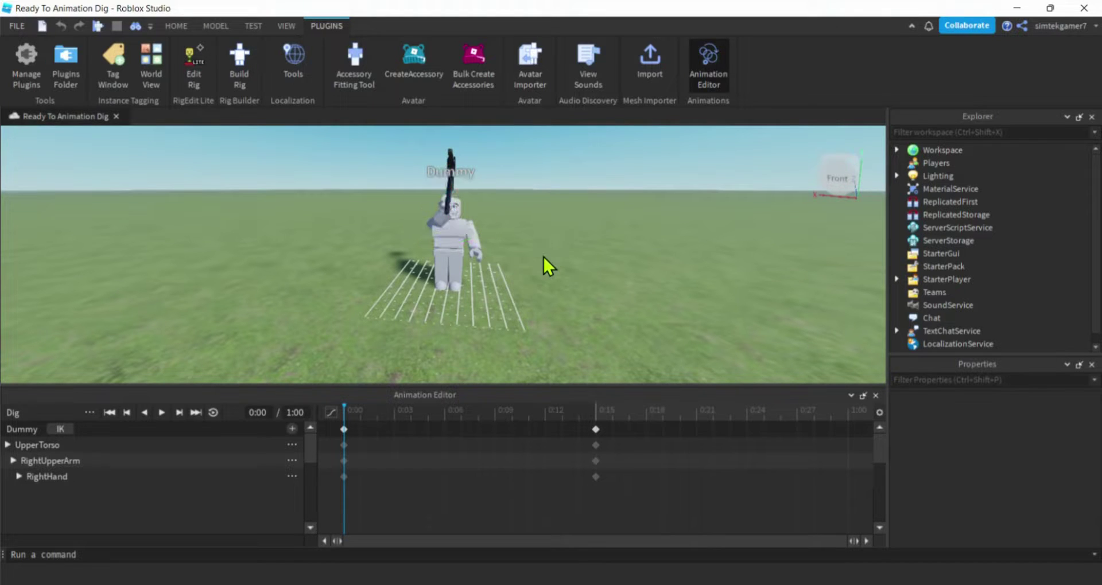
Step: At frame 0:15, rotate the right upper arm inward so the pickaxe comes across the front of the body
{"action": "left_click", "coordinate": [597, 428]}
{"action": "scroll", "coordinate": [545, 334], "scroll_direction": "up", "scroll_amount": 3}
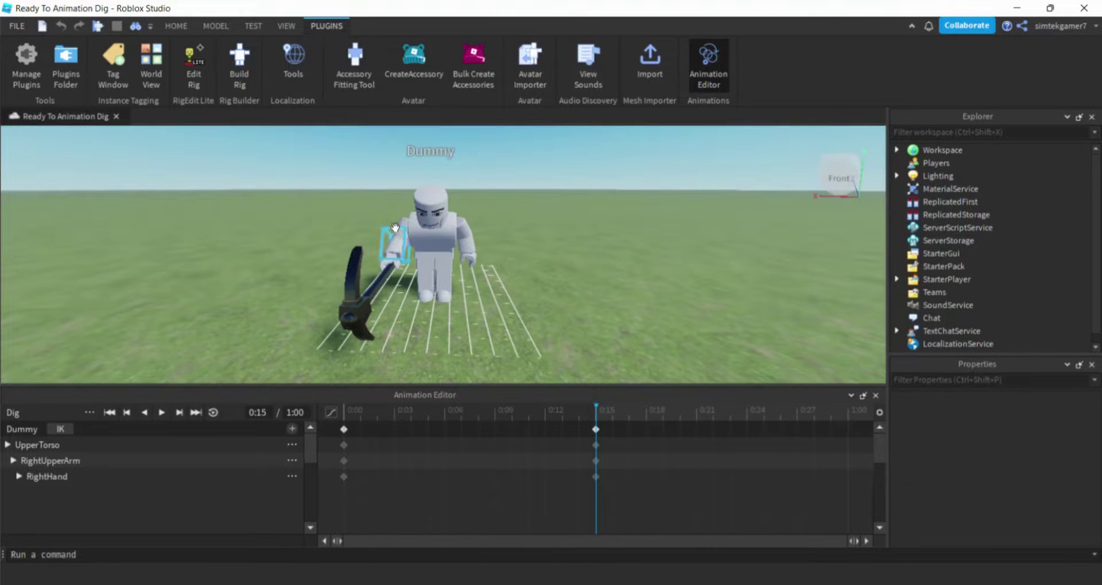
{"action": "left_click", "coordinate": [397, 226]}
{"action": "left_click_drag", "start_coordinate": [369, 232], "coordinate": [388, 250]}
{"action": "left_click", "coordinate": [432, 335]}
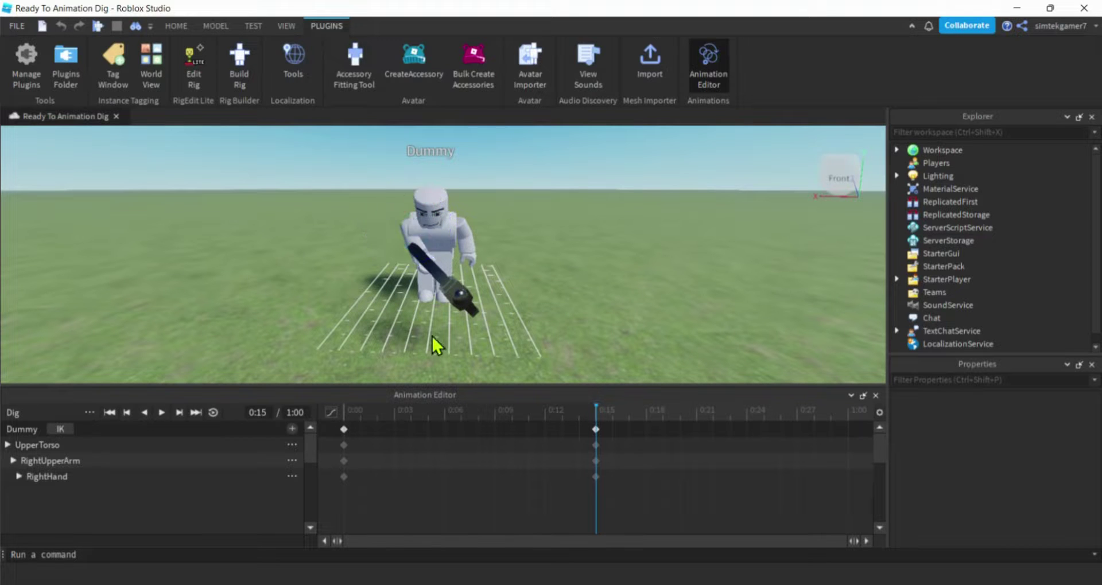
Step: Rotate the right hand at frame 0:15 so the pickaxe points forward instead of across the body
{"action": "right_click_drag", "start_coordinate": [433, 326], "coordinate": [437, 325]}
{"action": "left_click", "coordinate": [450, 276]}
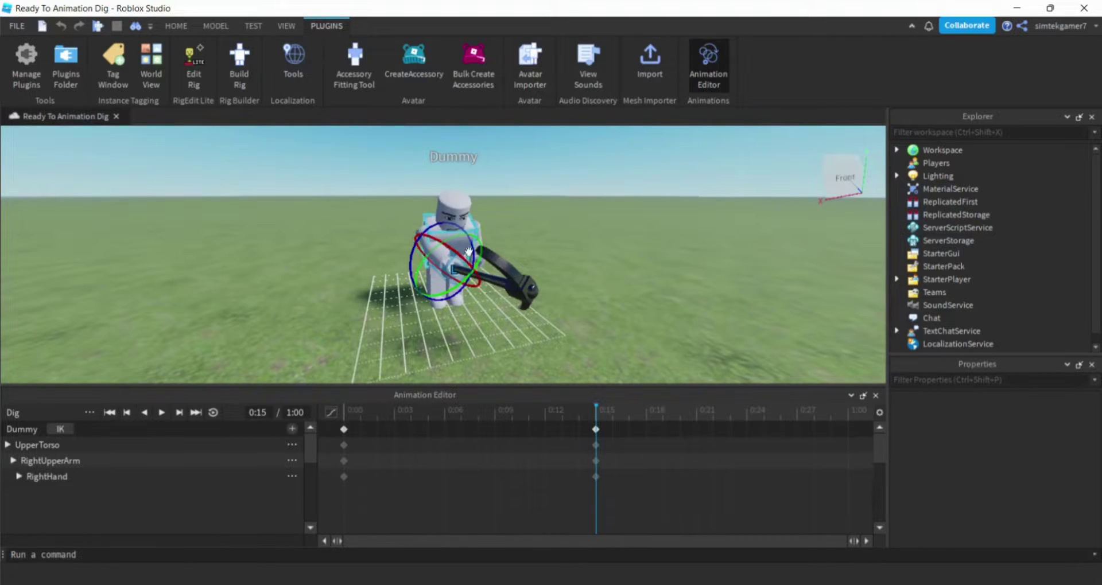
{"action": "left_click_drag", "start_coordinate": [460, 232], "coordinate": [471, 253]}
{"action": "right_click_drag", "start_coordinate": [590, 303], "coordinate": [590, 303]}
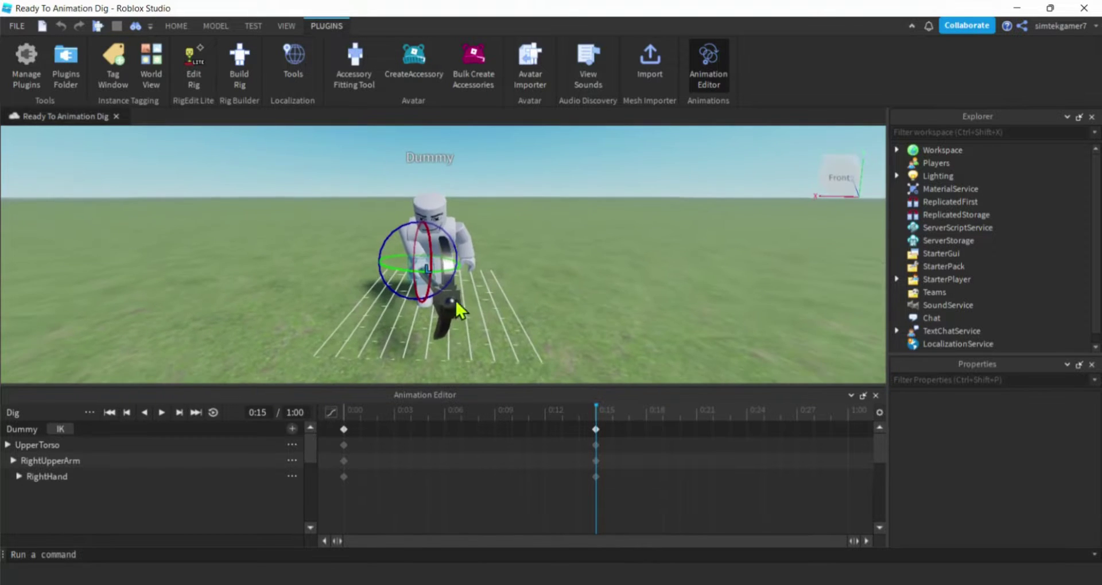
Step: Fine-tune the right arm pose at frame 0:15, turning the hand until the pickaxe points straight ahead of the Dummy
{"action": "left_click", "coordinate": [402, 248]}
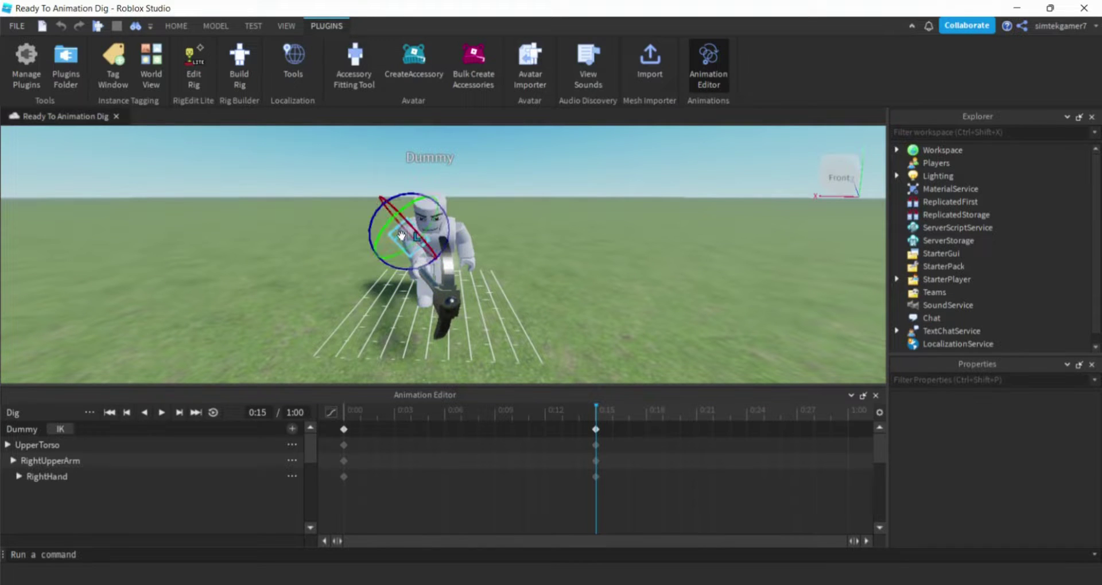
{"action": "left_click_drag", "start_coordinate": [421, 270], "coordinate": [416, 272]}
{"action": "left_click", "coordinate": [386, 313]}
{"action": "left_click", "coordinate": [410, 278]}
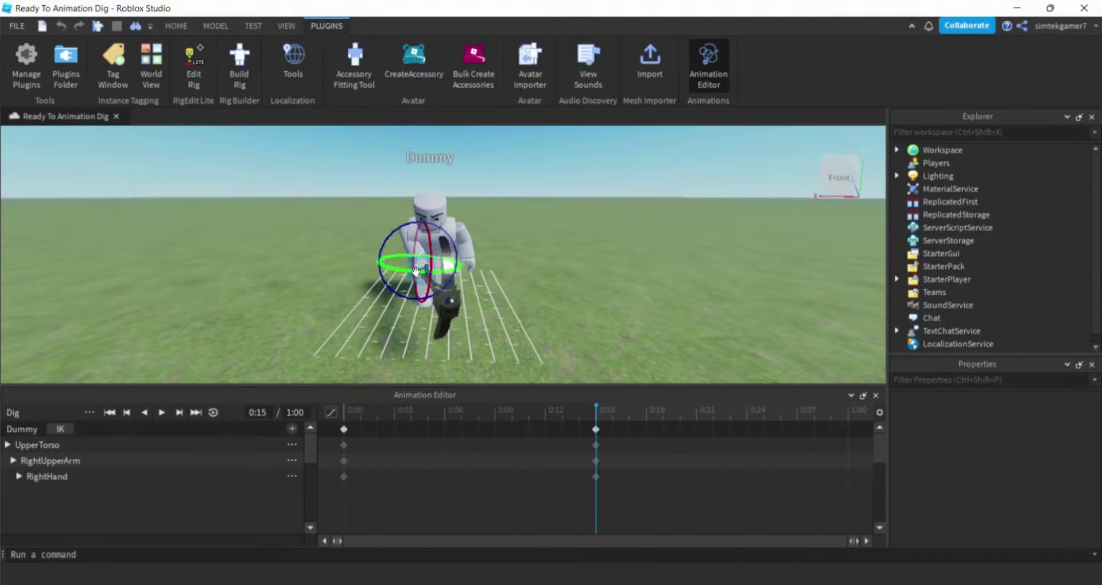
{"action": "right_click_drag", "start_coordinate": [474, 304], "coordinate": [477, 321]}
{"action": "scroll", "coordinate": [473, 313], "scroll_direction": "down", "scroll_amount": 3}
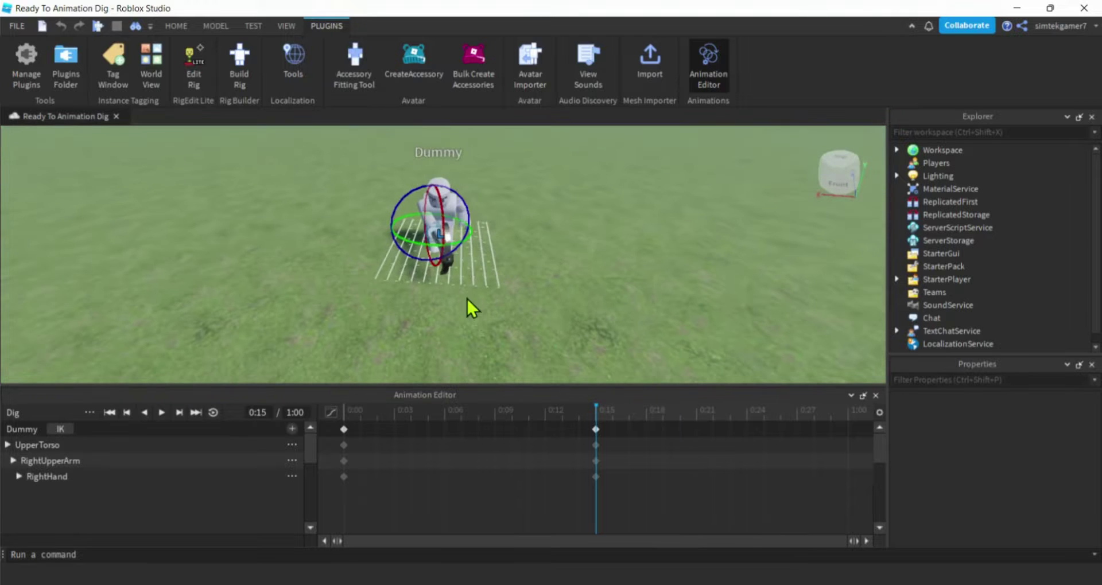
{"action": "left_click_drag", "start_coordinate": [424, 243], "coordinate": [401, 247]}
{"action": "scroll", "coordinate": [452, 308], "scroll_direction": "up", "scroll_amount": 3}
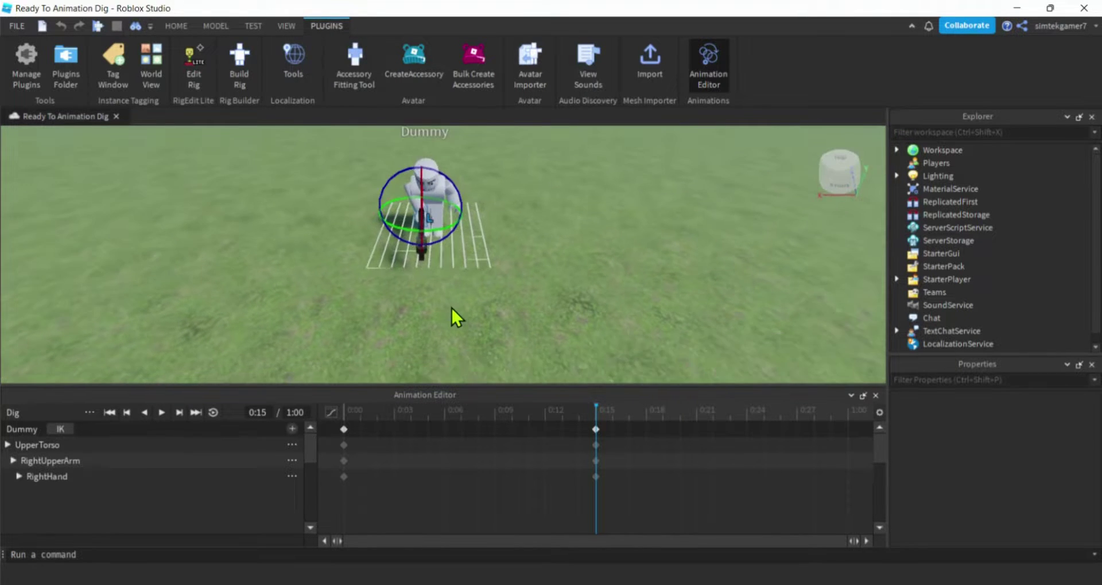
{"action": "right_click_drag", "start_coordinate": [452, 308], "coordinate": [452, 308]}
{"action": "key", "text": "f"}
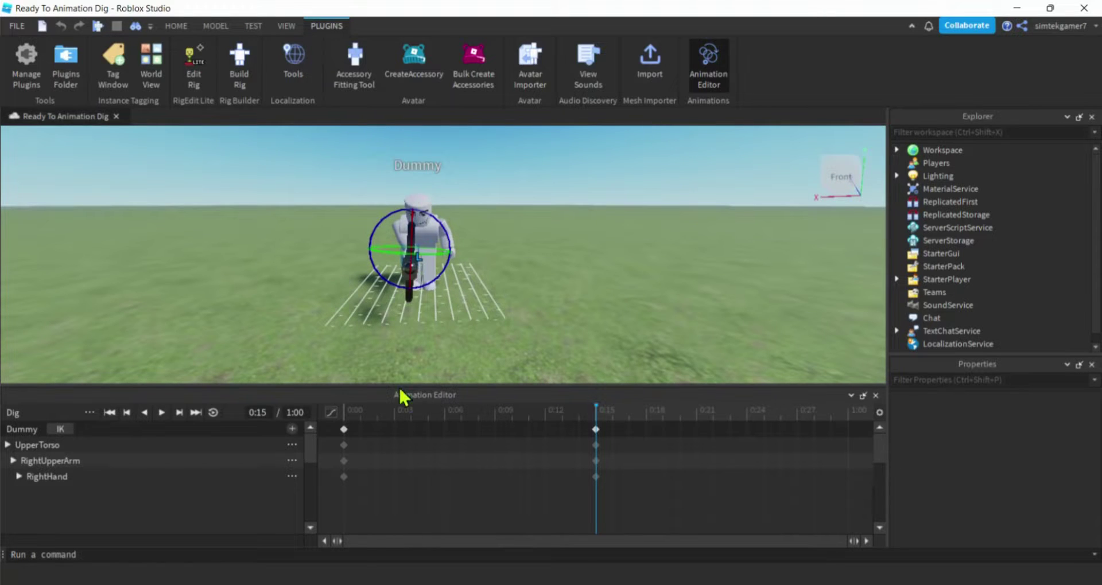
Step: Turn on looping, preview the Dig animation, and inspect the strike pose at frame 0:15
{"action": "left_click", "coordinate": [163, 412]}
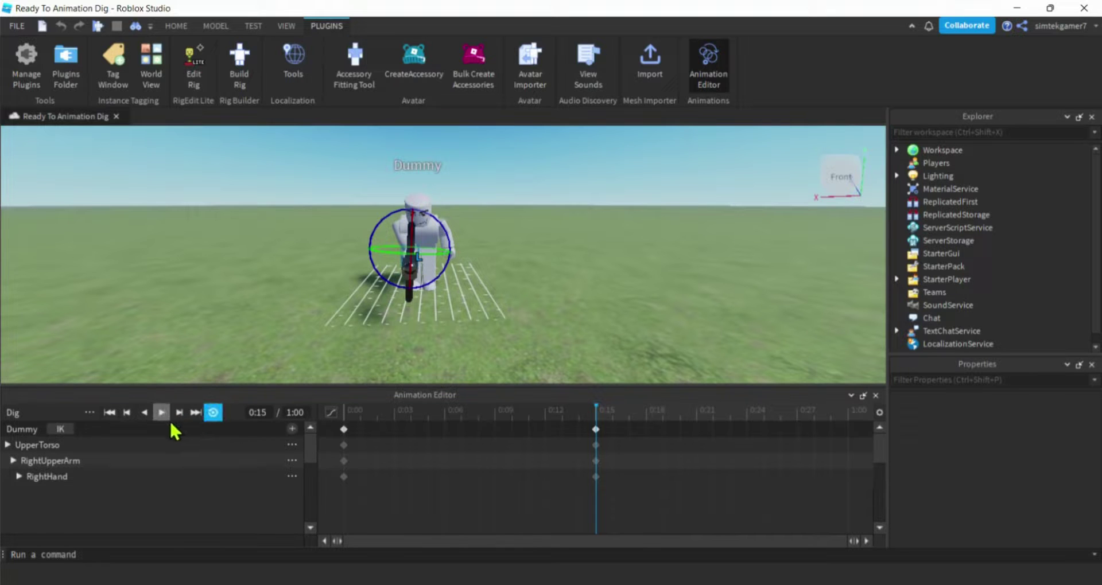
{"action": "left_click", "coordinate": [163, 414]}
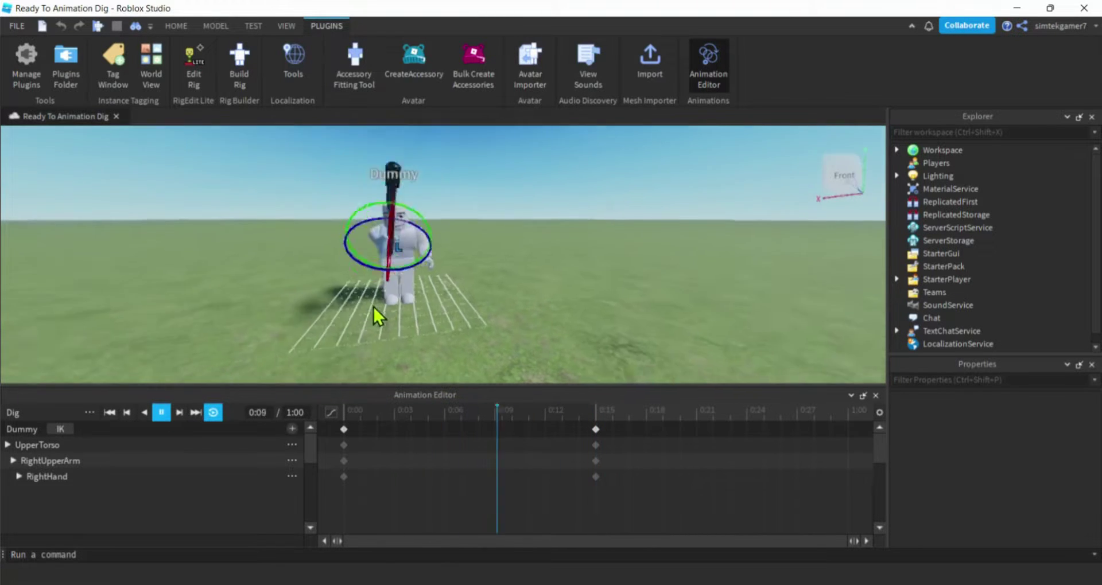
{"action": "right_click_drag", "start_coordinate": [374, 307], "coordinate": [385, 315]}
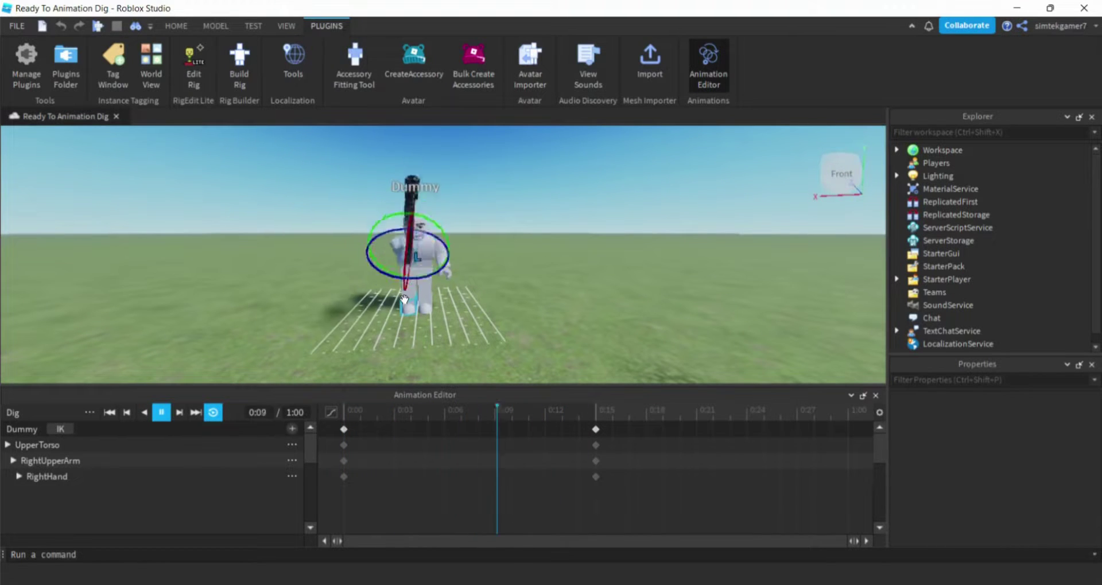
{"action": "left_click", "coordinate": [162, 413]}
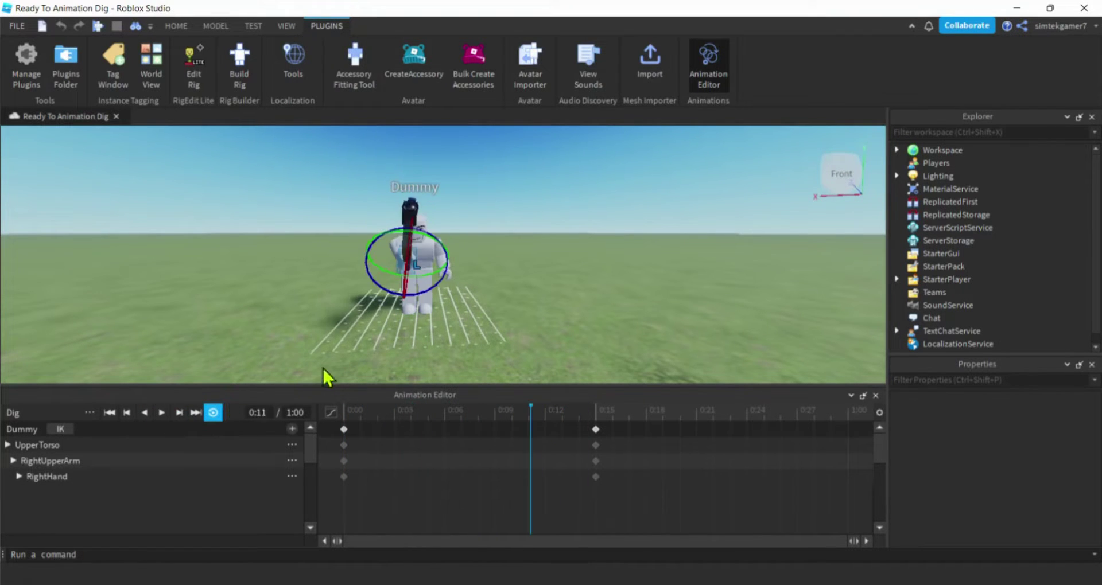
{"action": "left_click", "coordinate": [595, 429]}
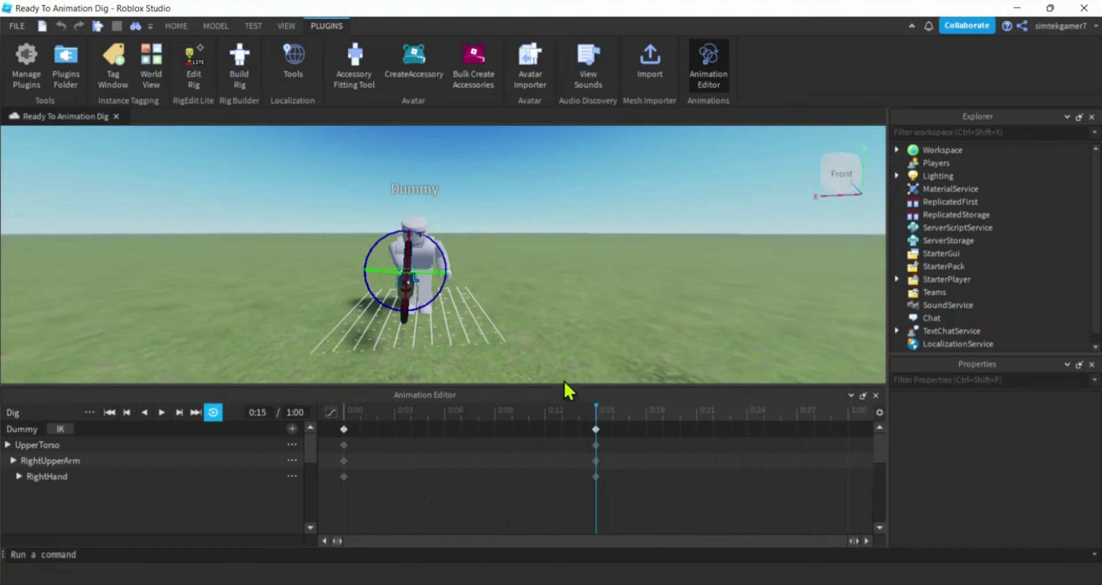
{"action": "scroll", "coordinate": [538, 361], "scroll_direction": "up", "scroll_amount": 3}
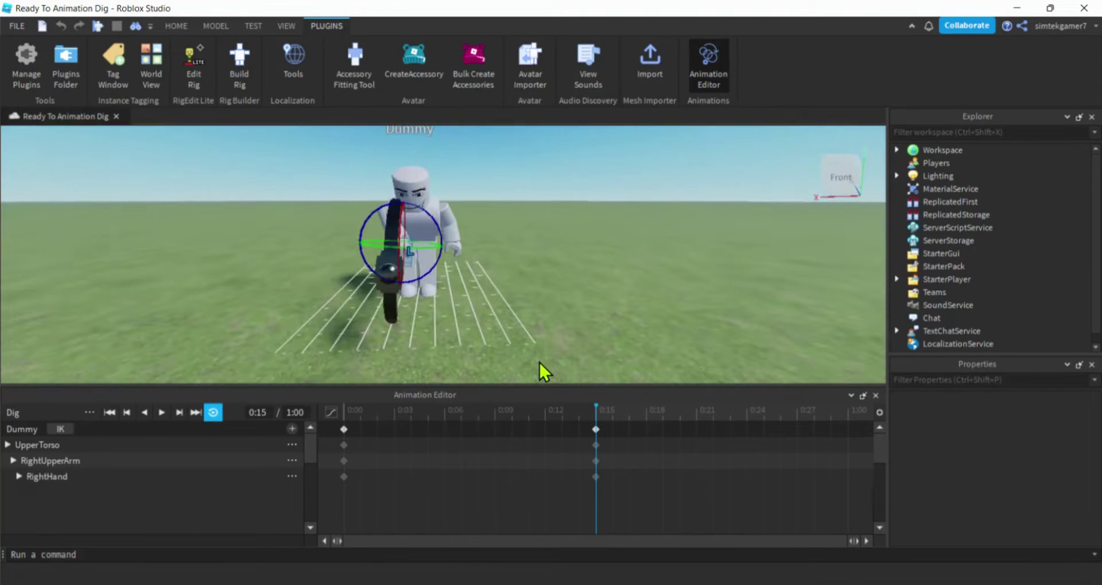
{"action": "scroll", "coordinate": [538, 361], "scroll_direction": "down", "scroll_amount": 5}
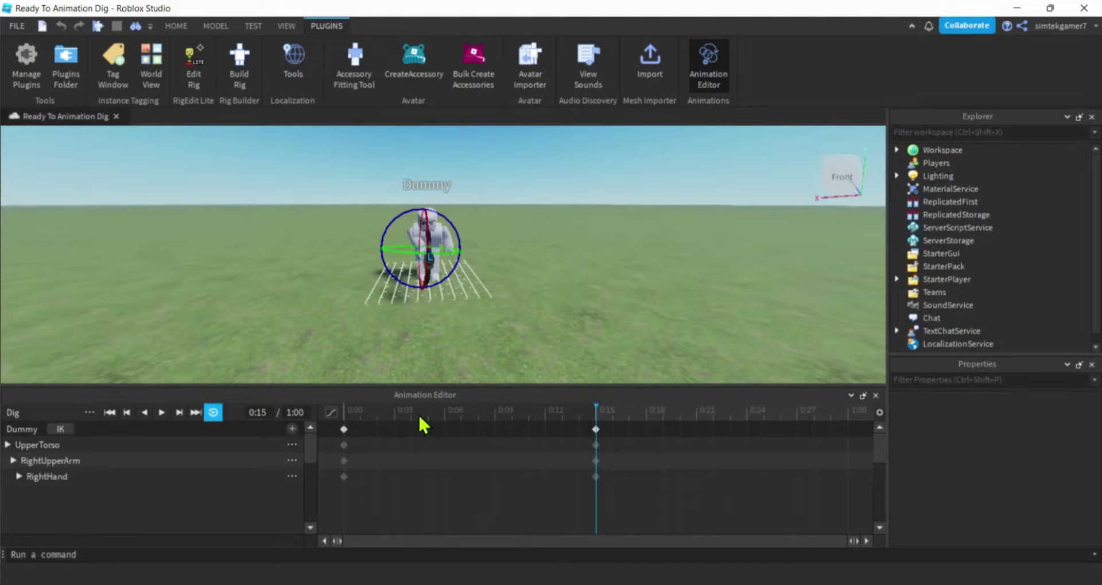
Step: At frame 0:00, rotate the Dummy's left upper arm up and inward so the left hand reaches toward the pickaxe handle
{"action": "right_click_drag", "start_coordinate": [529, 330], "coordinate": [557, 314]}
{"action": "left_click", "coordinate": [350, 413]}
{"action": "scroll", "coordinate": [563, 318], "scroll_direction": "up", "scroll_amount": 3}
{"action": "left_click", "coordinate": [457, 266]}
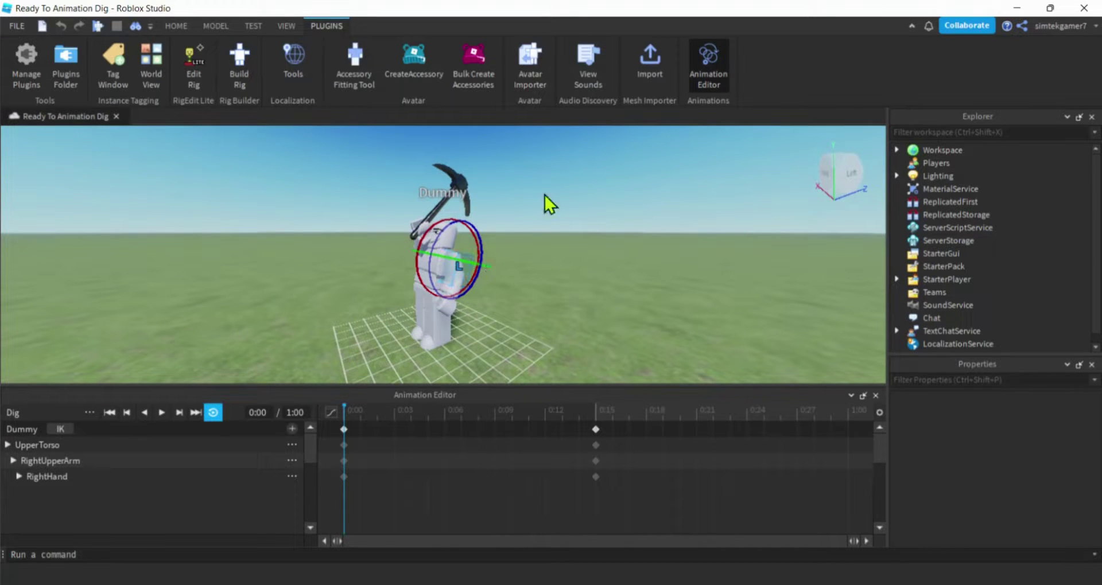
{"action": "left_click_drag", "start_coordinate": [451, 217], "coordinate": [513, 277]}
{"action": "right_click_drag", "start_coordinate": [514, 278], "coordinate": [514, 278]}
{"action": "left_click_drag", "start_coordinate": [473, 241], "coordinate": [471, 239]}
{"action": "right_click_drag", "start_coordinate": [557, 274], "coordinate": [563, 230]}
{"action": "scroll", "coordinate": [557, 275], "scroll_direction": "up", "scroll_amount": 3}
{"action": "left_click", "coordinate": [573, 240]}
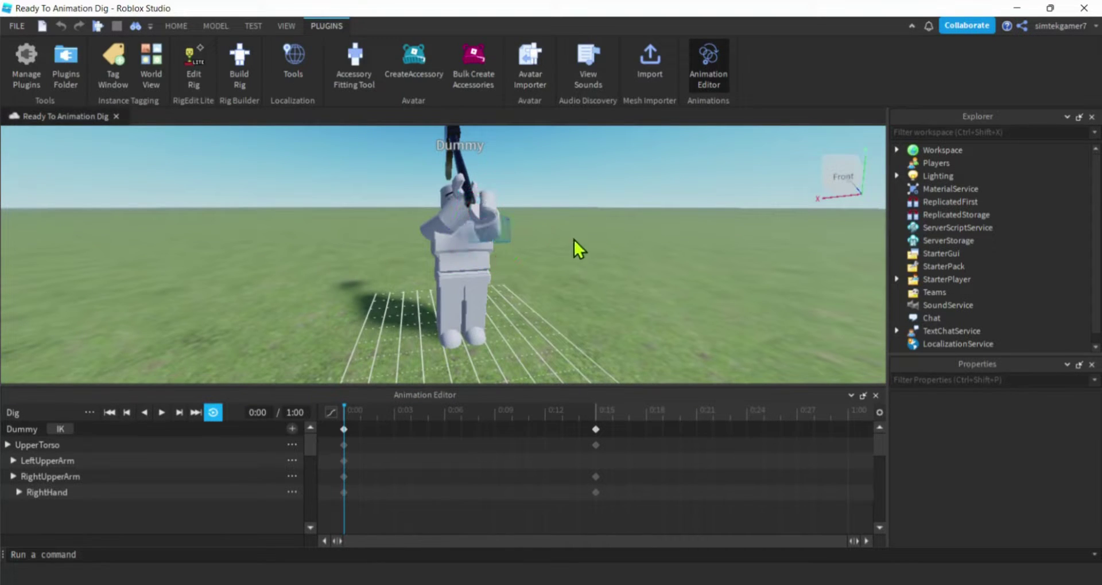
Step: At frame 0:00, rotate the Dummy's left hand slightly so it lines up with the pickaxe handle
{"action": "left_click", "coordinate": [483, 195]}
{"action": "left_click_drag", "start_coordinate": [511, 205], "coordinate": [498, 205]}
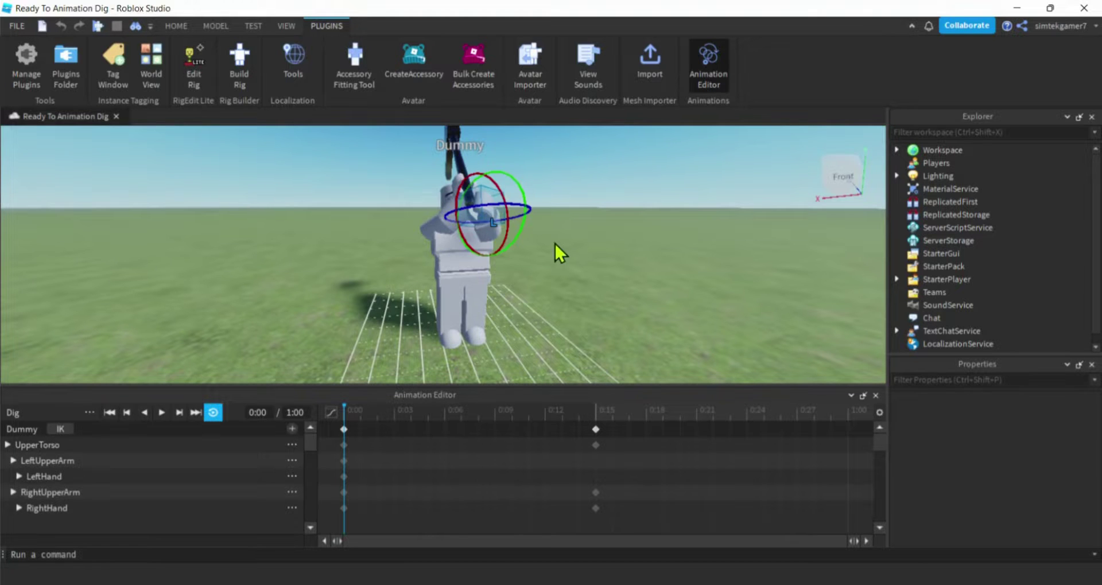
{"action": "right_click_drag", "start_coordinate": [592, 263], "coordinate": [592, 262]}
{"action": "scroll", "coordinate": [592, 263], "scroll_direction": "down", "scroll_amount": 3}
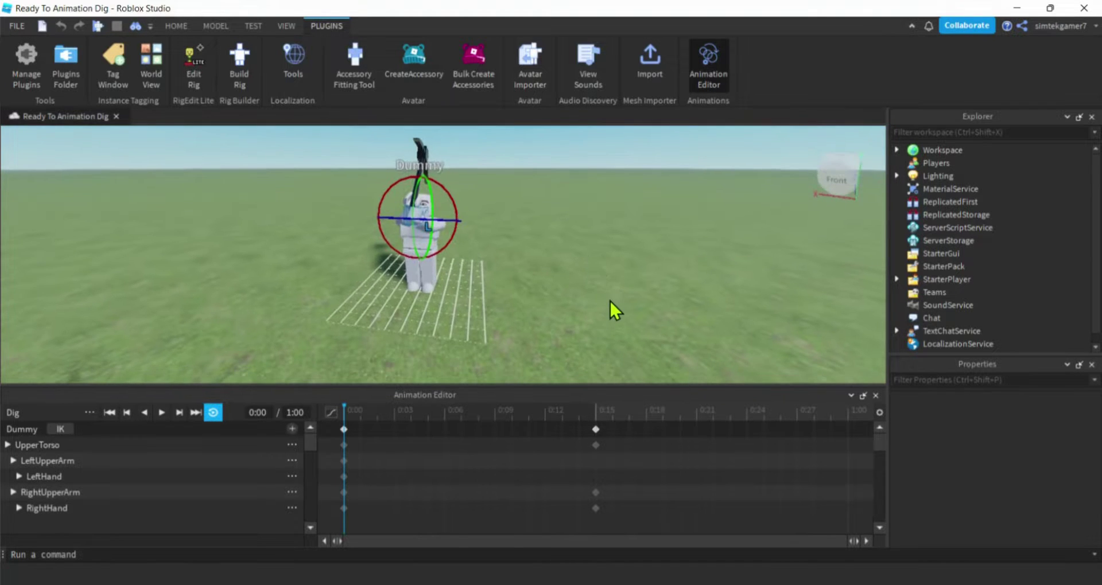
Step: At frame 0:15, rotate the Dummy's left upper arm downward so the left hand reaches toward the pickaxe handle
{"action": "right_click_drag", "start_coordinate": [611, 301], "coordinate": [612, 300]}
{"action": "left_click", "coordinate": [601, 413]}
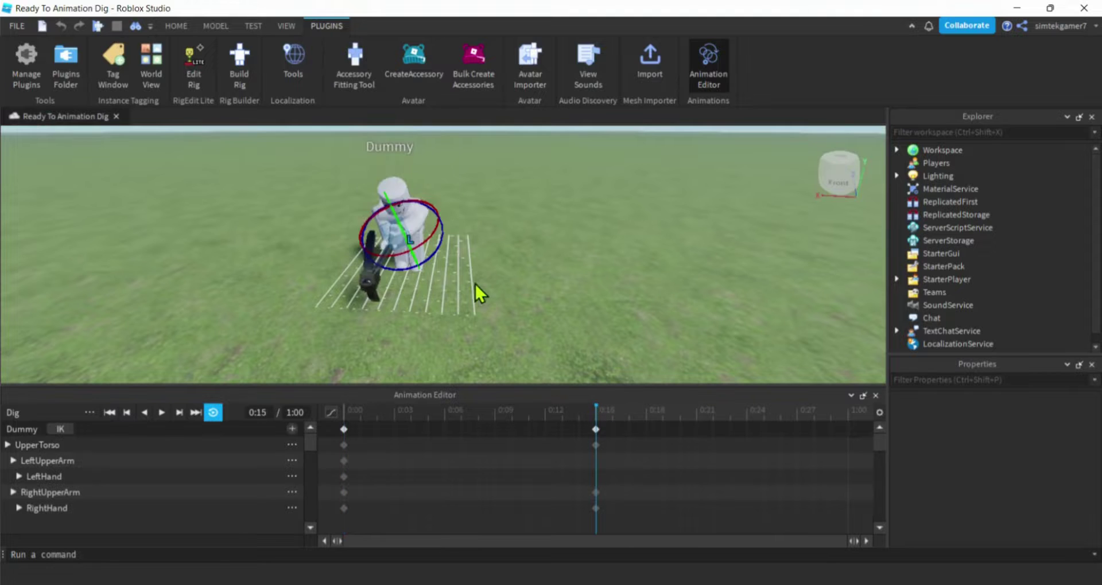
{"action": "right_click_drag", "start_coordinate": [468, 266], "coordinate": [468, 265]}
{"action": "left_click", "coordinate": [478, 215]}
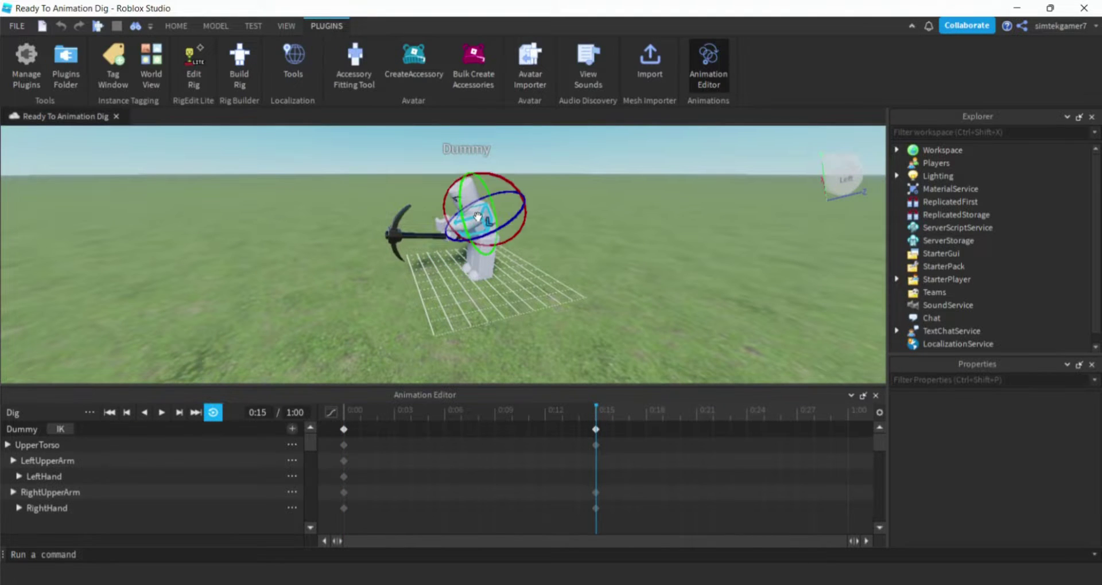
{"action": "left_click_drag", "start_coordinate": [446, 187], "coordinate": [445, 214]}
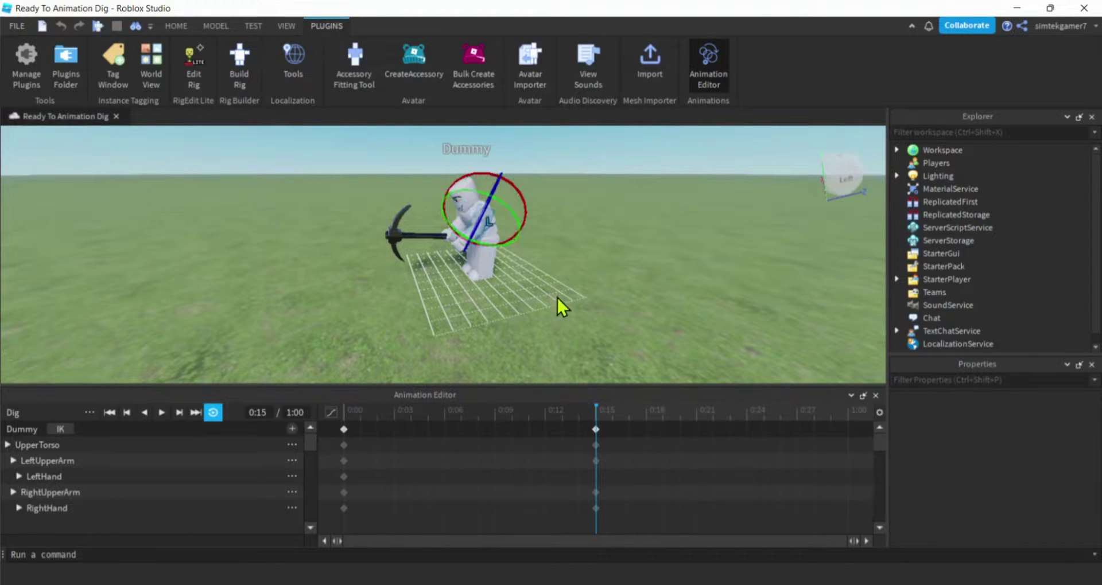
Step: Rotate the Dummy's left lower arm inward at frame 0:15 so both hands meet at the pickaxe handle
{"action": "right_click", "coordinate": [557, 298]}
{"action": "left_click", "coordinate": [519, 295]}
{"action": "scroll", "coordinate": [511, 295], "scroll_direction": "up", "scroll_amount": 4}
{"action": "right_click_drag", "start_coordinate": [511, 295], "coordinate": [482, 276]}
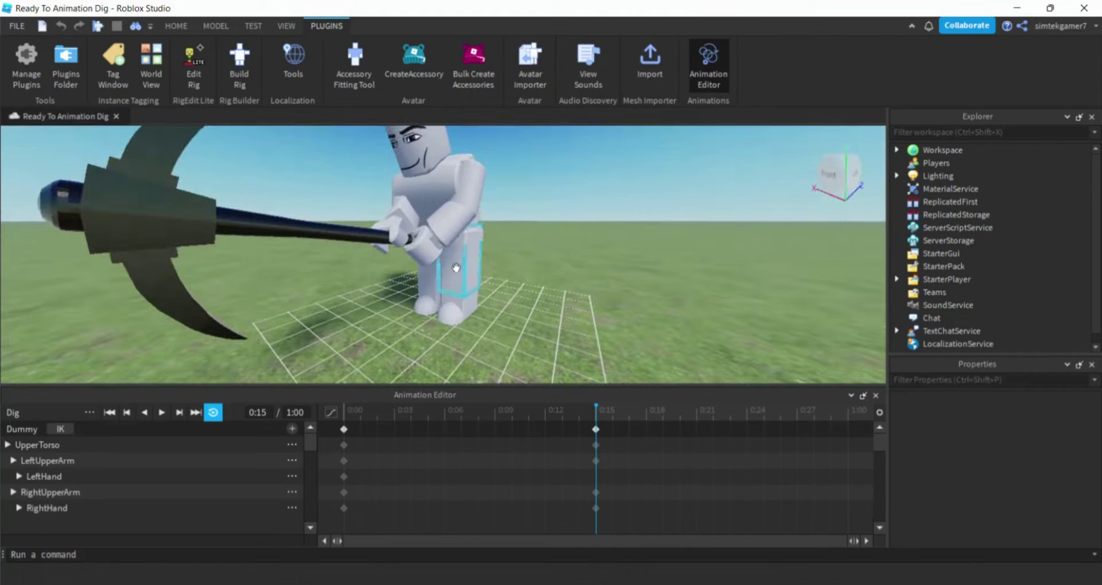
{"action": "left_click", "coordinate": [439, 244]}
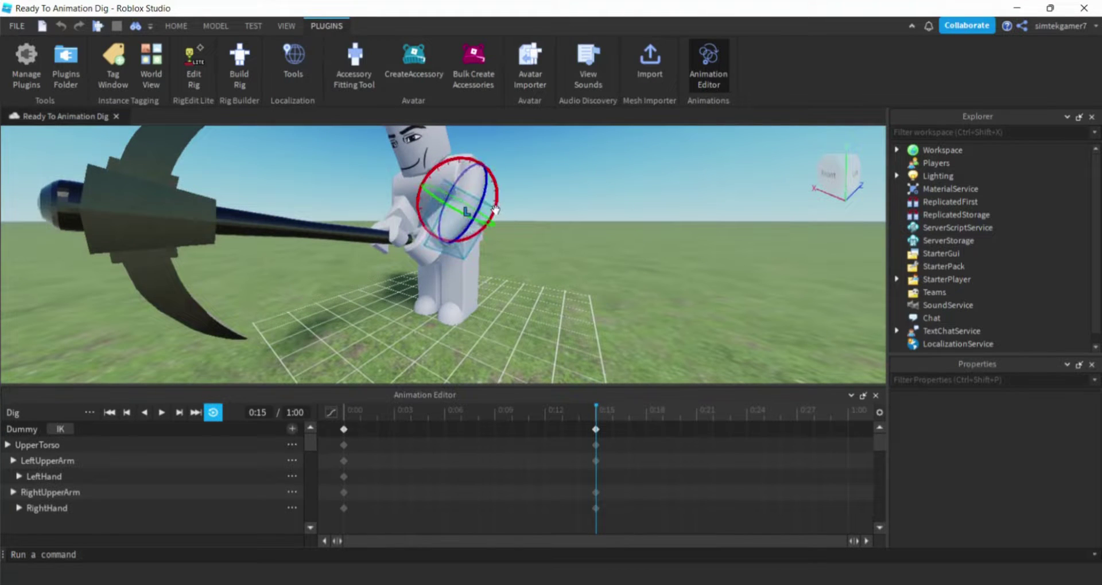
{"action": "mouse_move", "coordinate": [494, 210]}
{"action": "left_mouse_down"}
{"action": "mouse_move", "coordinate": [489, 217]}
{"action": "mouse_move", "coordinate": [481, 202]}
{"action": "mouse_move", "coordinate": [476, 215]}
{"action": "left_mouse_up"}
{"action": "left_click", "coordinate": [600, 259]}
{"action": "scroll", "coordinate": [601, 260], "scroll_direction": "down", "scroll_amount": 5}
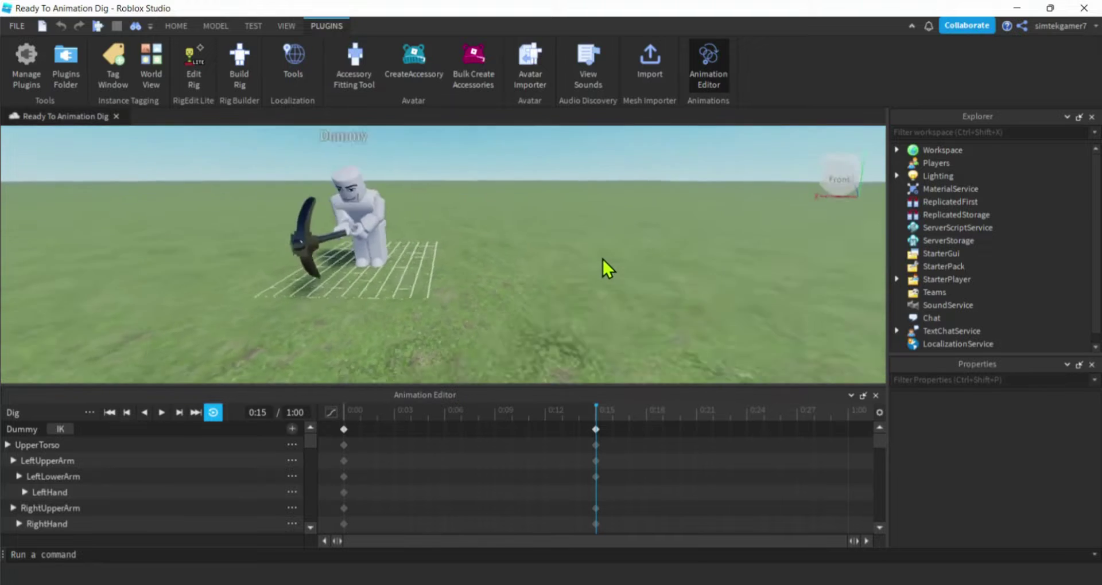
Step: Preview the two-handed Dig animation from the front and pause it
{"action": "scroll", "coordinate": [602, 259], "scroll_direction": "down", "scroll_amount": 4}
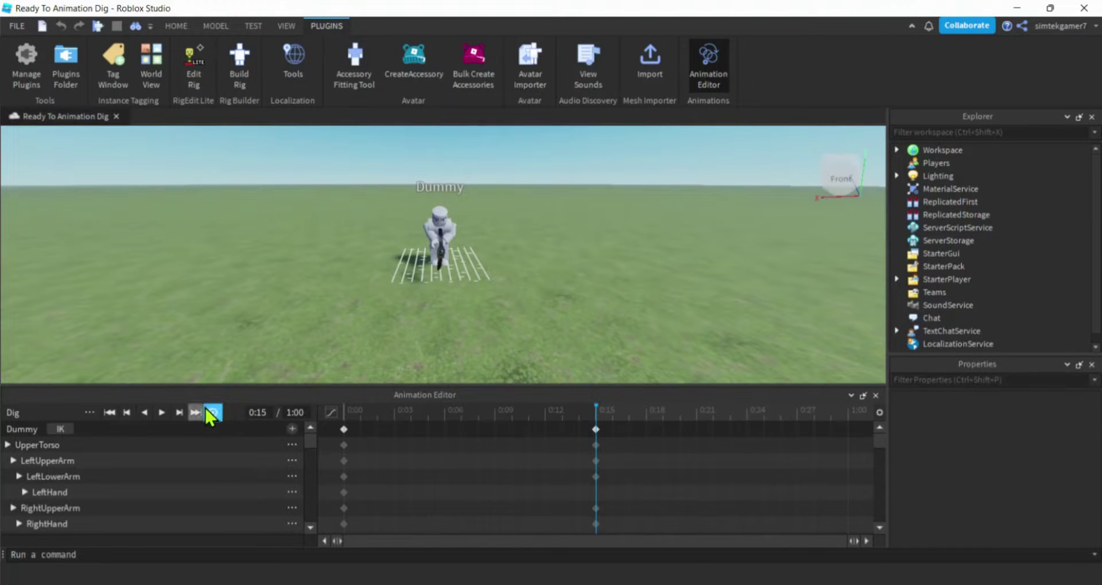
{"action": "left_click", "coordinate": [162, 412]}
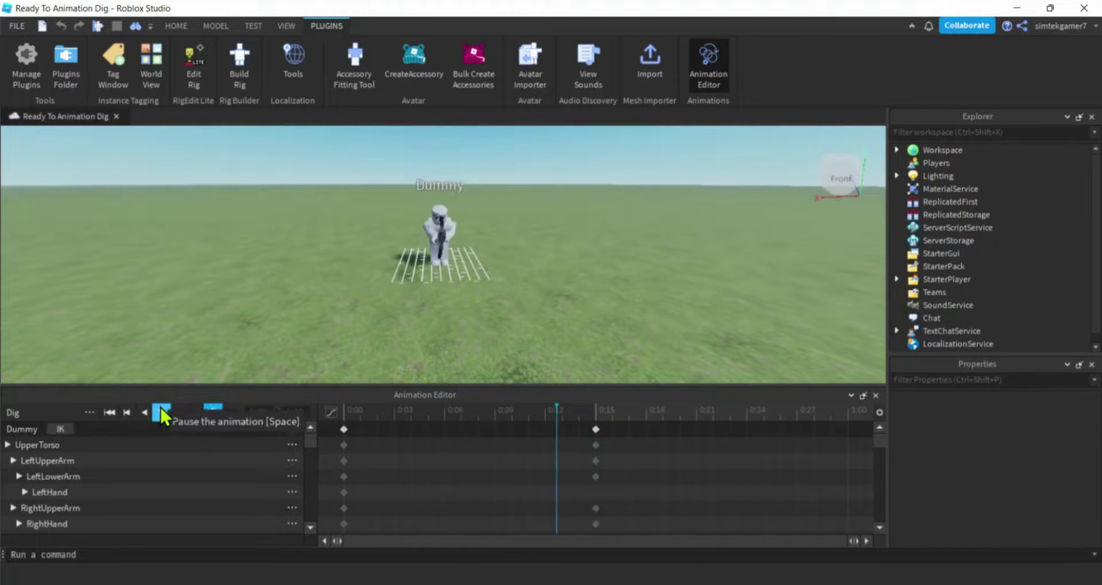
{"action": "right_click_drag", "start_coordinate": [491, 256], "coordinate": [492, 256]}
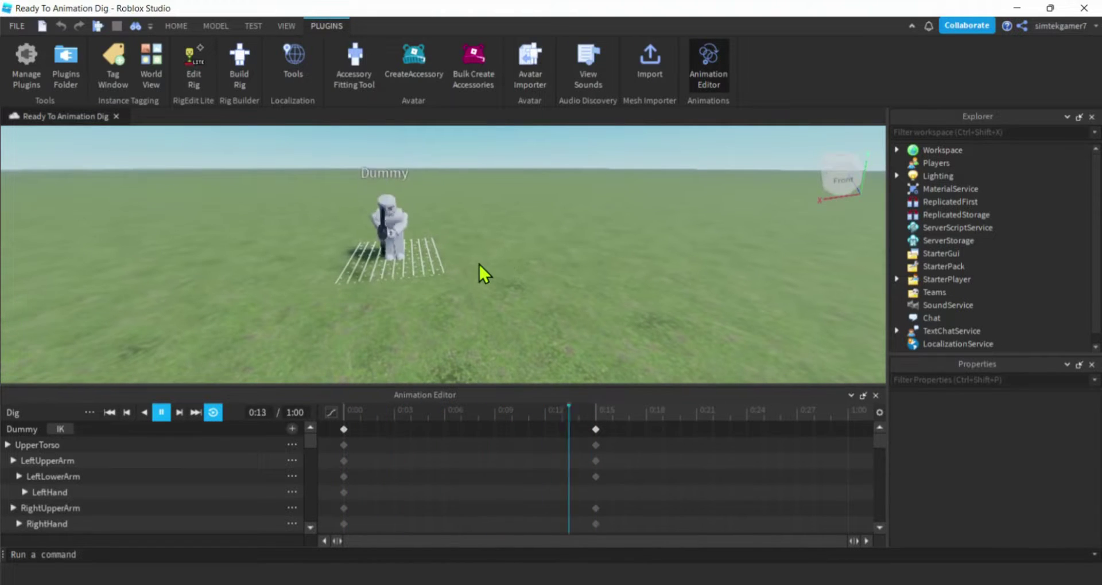
{"action": "left_click", "coordinate": [162, 412]}
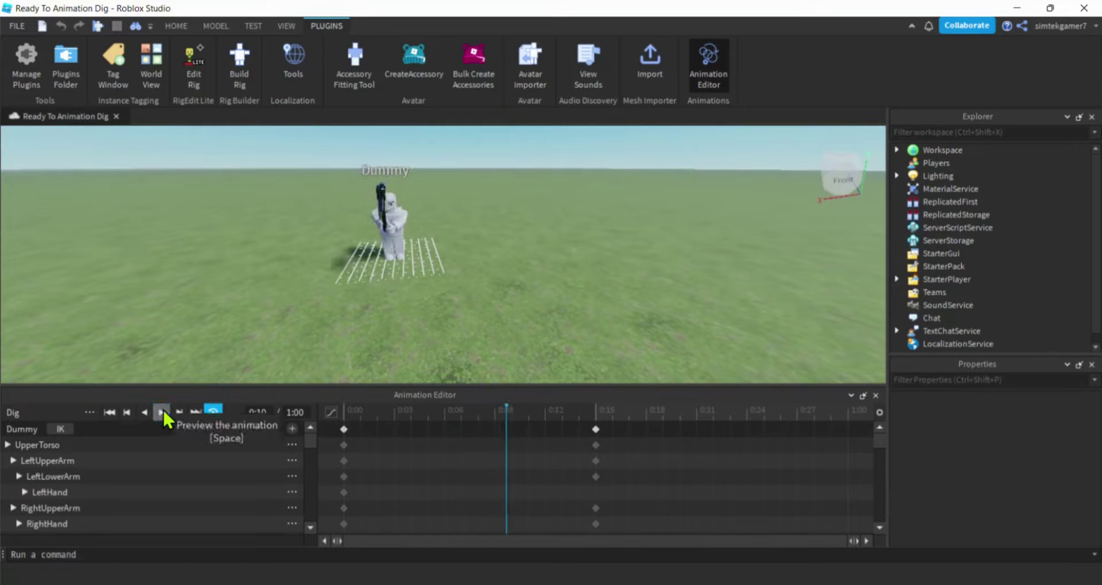
Step: Copy the raised-pickaxe keyframes at 0:00 and paste them at 0:06 and 1:00
{"action": "left_click", "coordinate": [343, 429]}
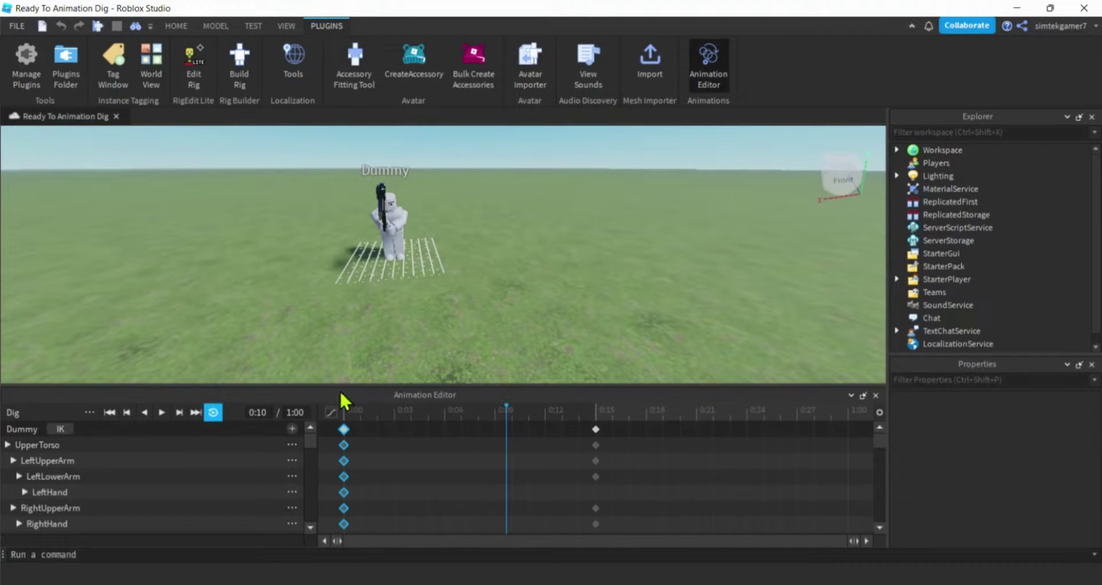
{"action": "right_click", "coordinate": [345, 430]}
{"action": "left_click", "coordinate": [377, 291]}
{"action": "left_click", "coordinate": [444, 413]}
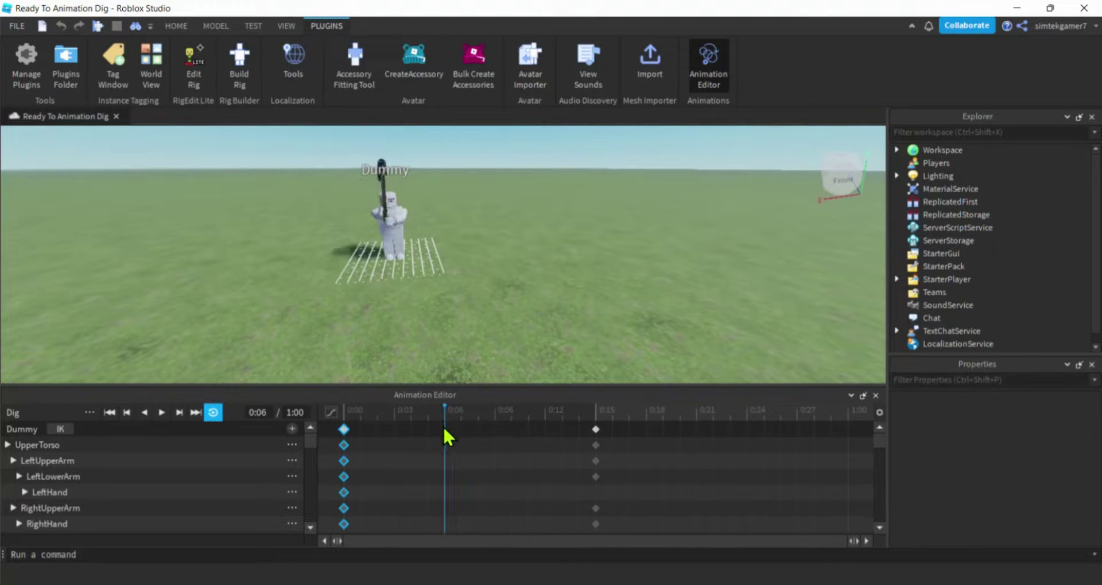
{"action": "right_click", "coordinate": [443, 429]}
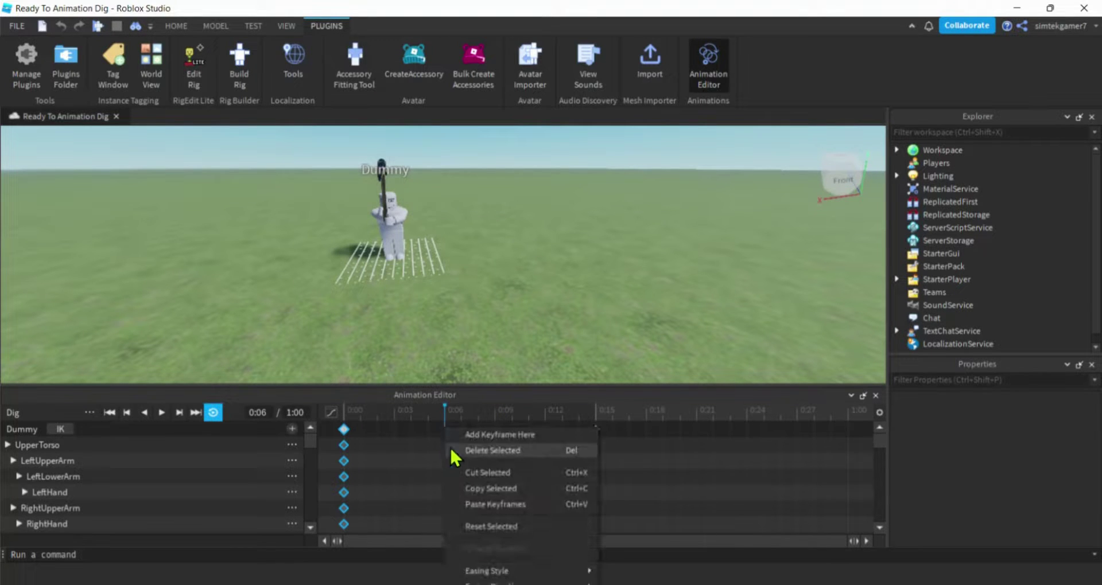
{"action": "left_click", "coordinate": [477, 505]}
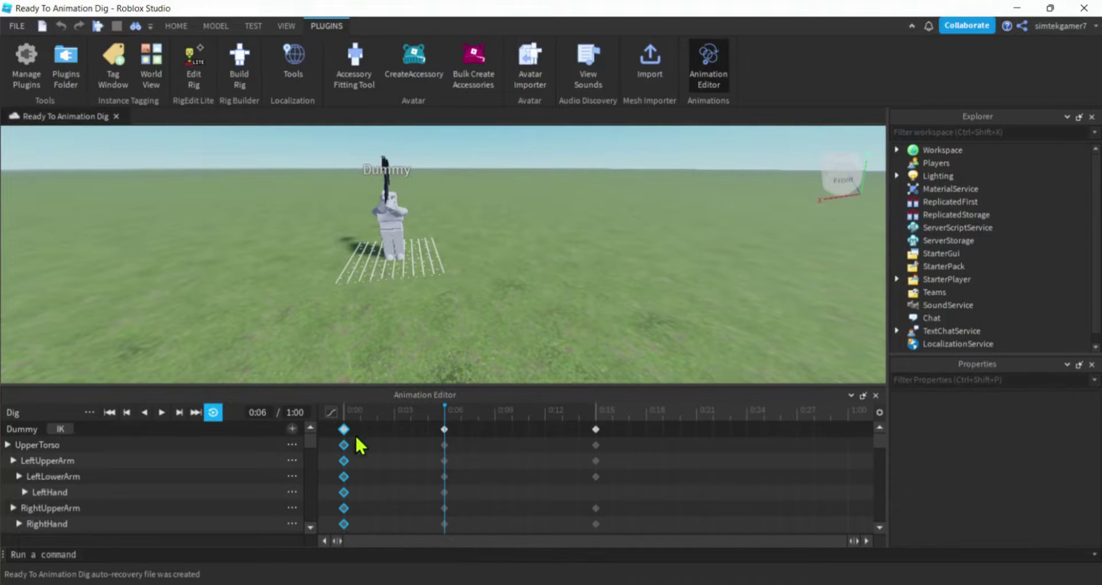
{"action": "left_click", "coordinate": [848, 425]}
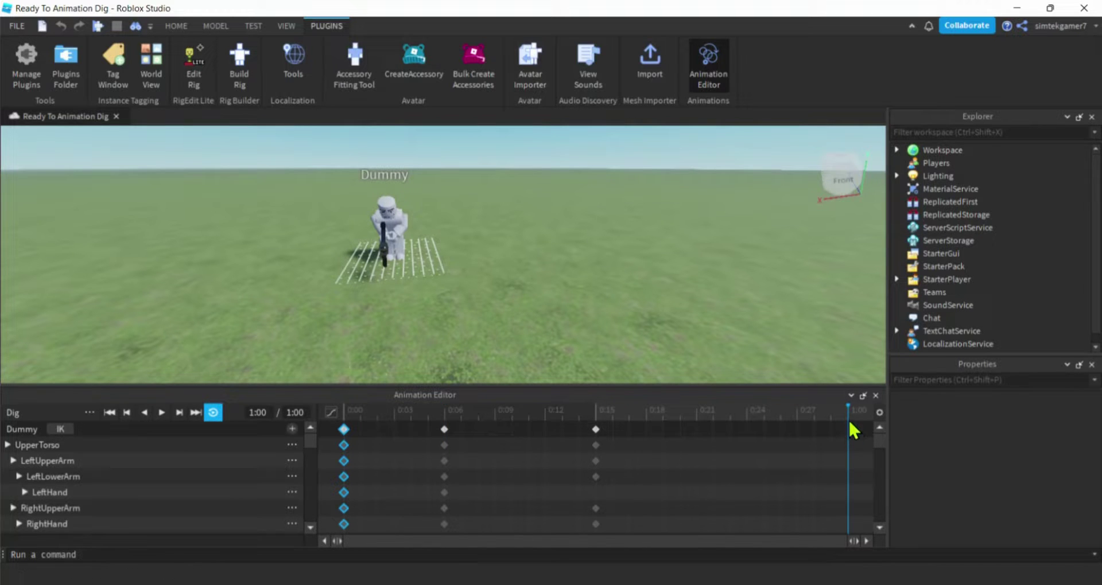
{"action": "right_click", "coordinate": [847, 429]}
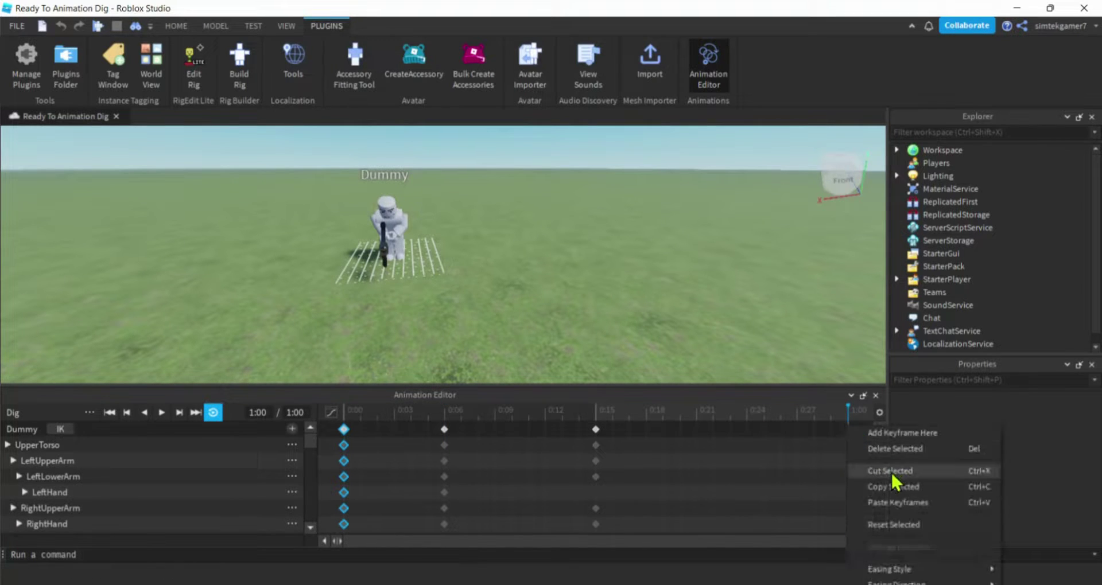
{"action": "left_click", "coordinate": [896, 505]}
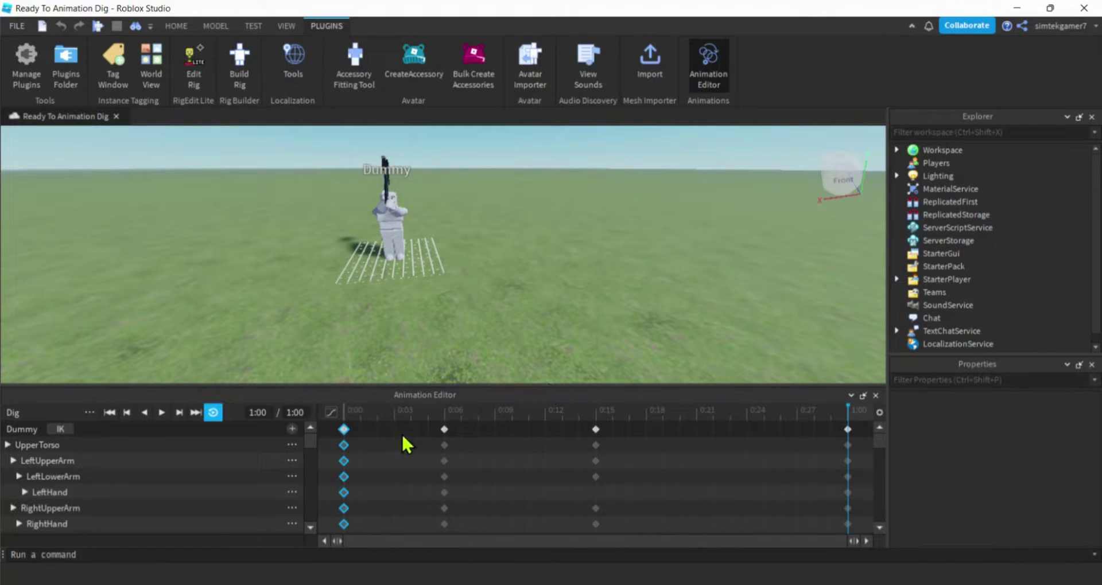
Step: Copy the strike-pose keyframes at 0:15 and paste them at 0:21 to hold the pose
{"action": "left_click", "coordinate": [596, 430]}
{"action": "right_click", "coordinate": [596, 431]}
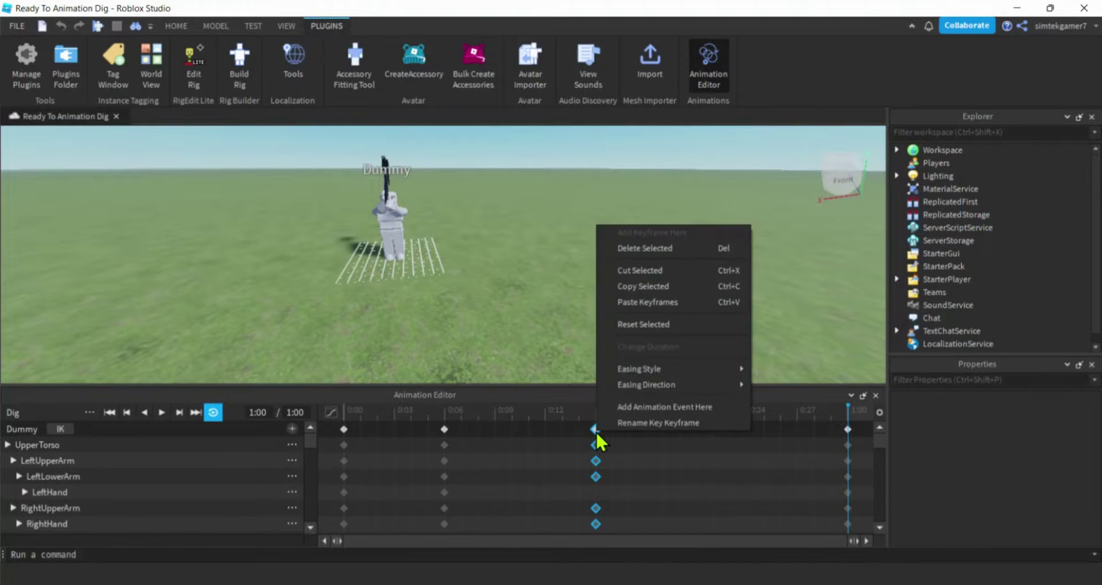
{"action": "left_click", "coordinate": [653, 286]}
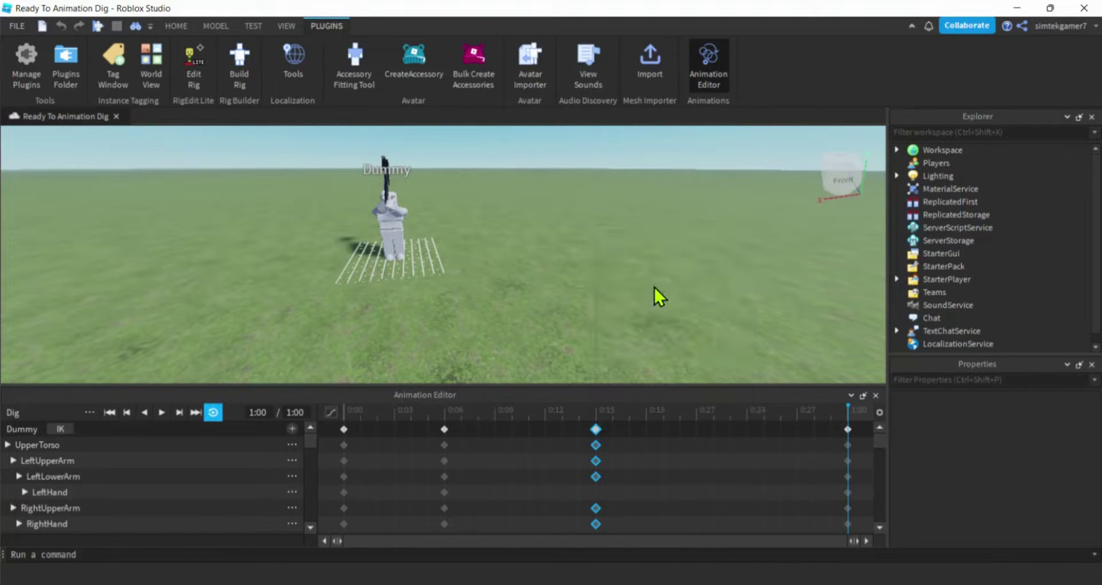
{"action": "left_click", "coordinate": [696, 423]}
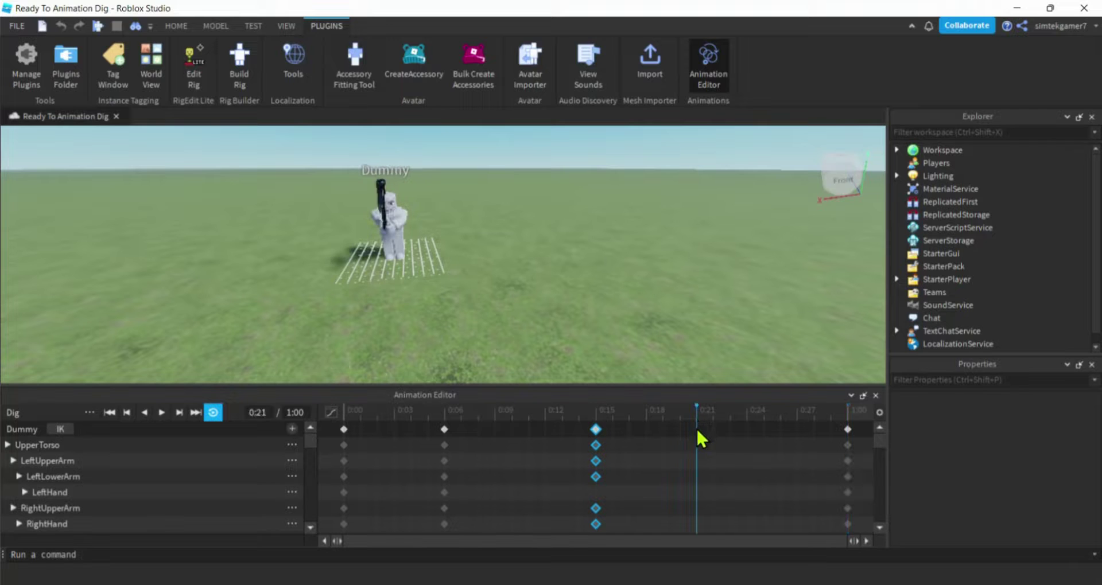
{"action": "right_click", "coordinate": [695, 429]}
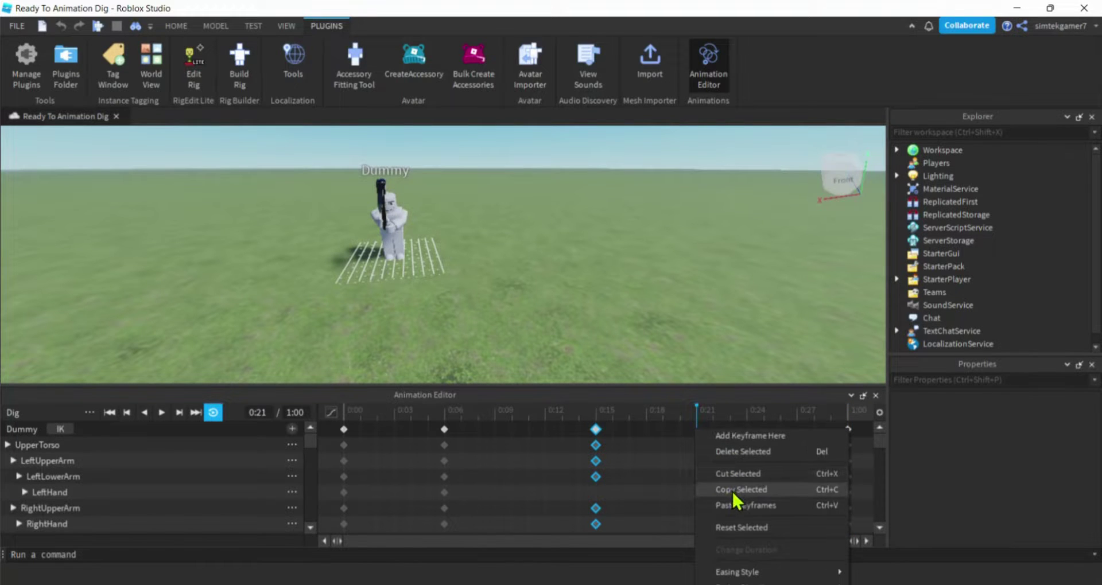
{"action": "left_click", "coordinate": [730, 504]}
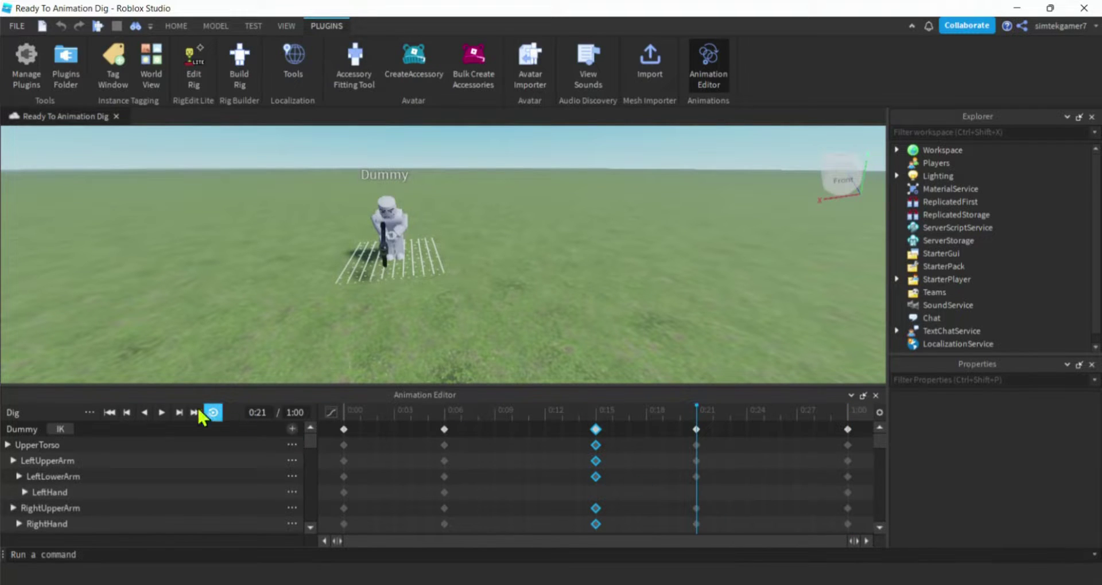
Step: Play the Dig animation with the added hold keyframes, check the swing from different angles, and keep looping on
{"action": "left_click", "coordinate": [158, 412]}
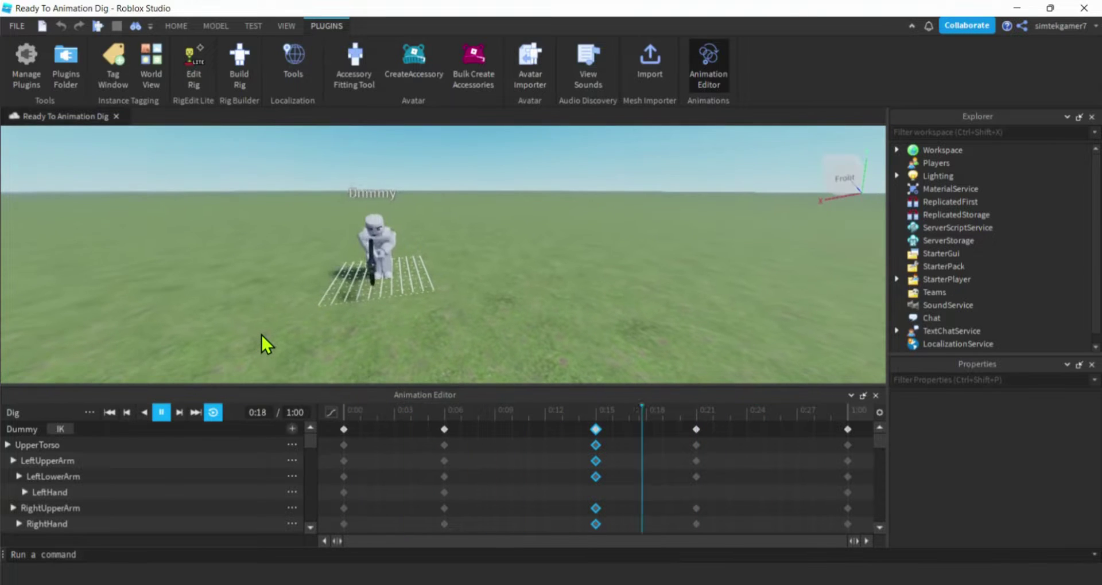
{"action": "key", "text": "a"}
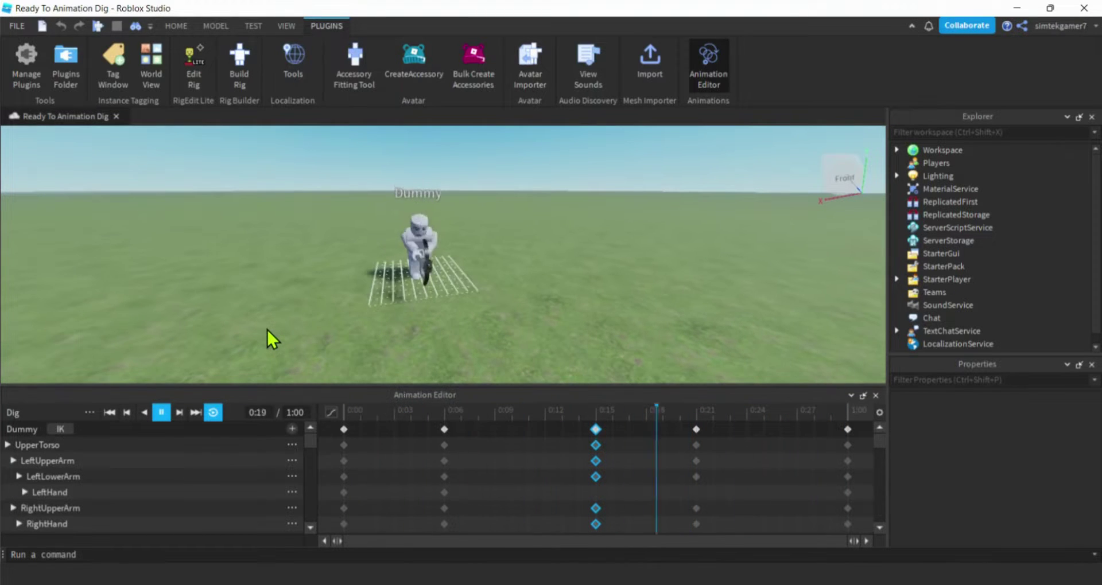
{"action": "key", "text": "d"}
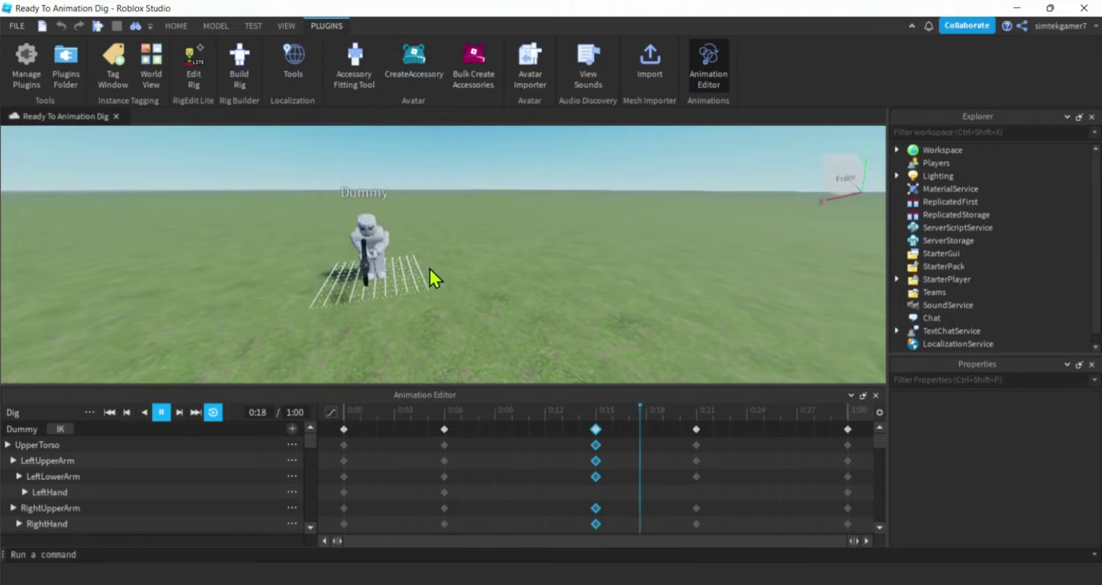
{"action": "scroll", "coordinate": [429, 270], "scroll_direction": "up", "scroll_amount": 2}
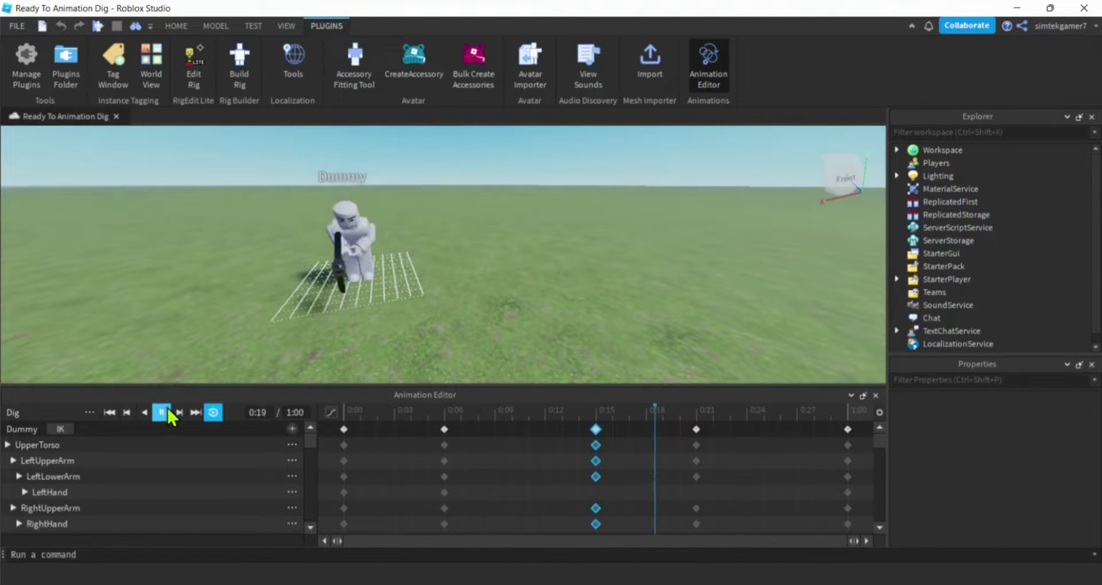
{"action": "left_click", "coordinate": [143, 413]}
{"action": "left_click", "coordinate": [209, 409]}
{"action": "left_click", "coordinate": [211, 413]}
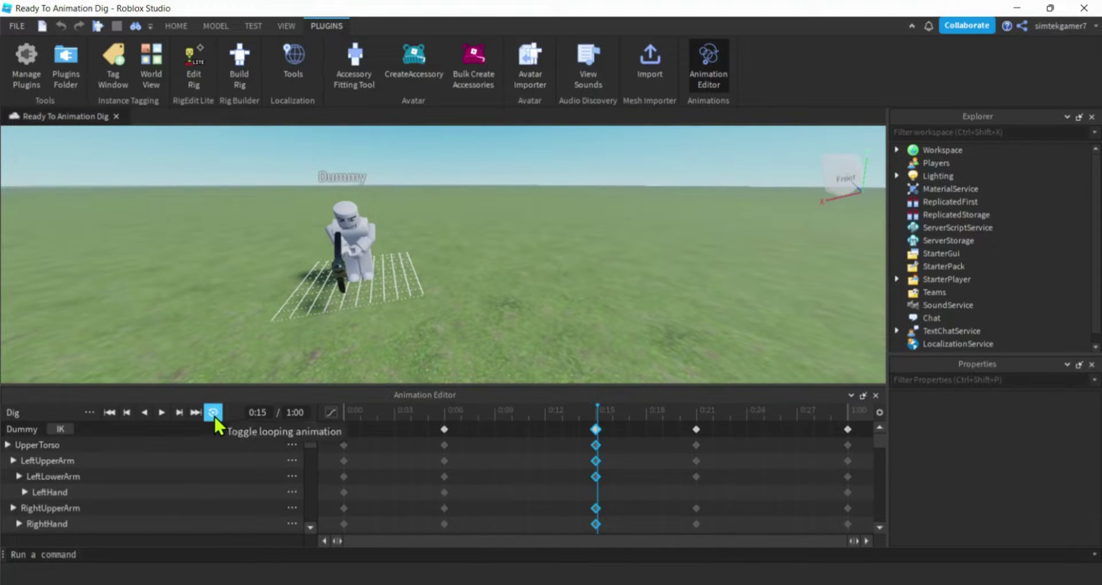
Step: Save the Dig animation on the Dummy
{"action": "left_click", "coordinate": [89, 413]}
{"action": "left_click", "coordinate": [117, 434]}
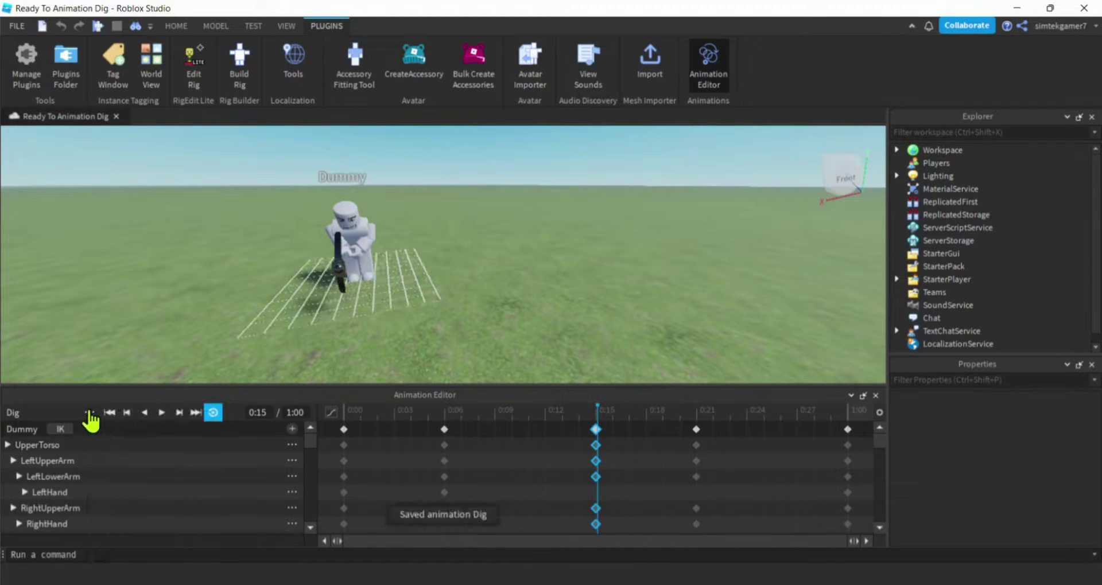
Step: Publish the animation to Roblox under the title Dig and copy the new asset's ID
{"action": "left_click", "coordinate": [90, 413]}
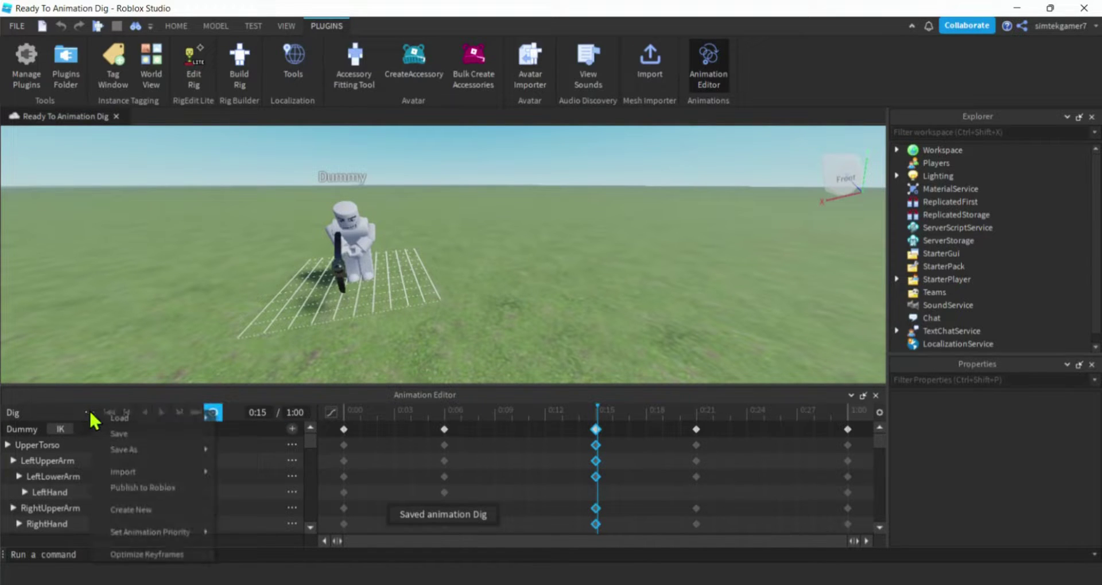
{"action": "left_click", "coordinate": [124, 487]}
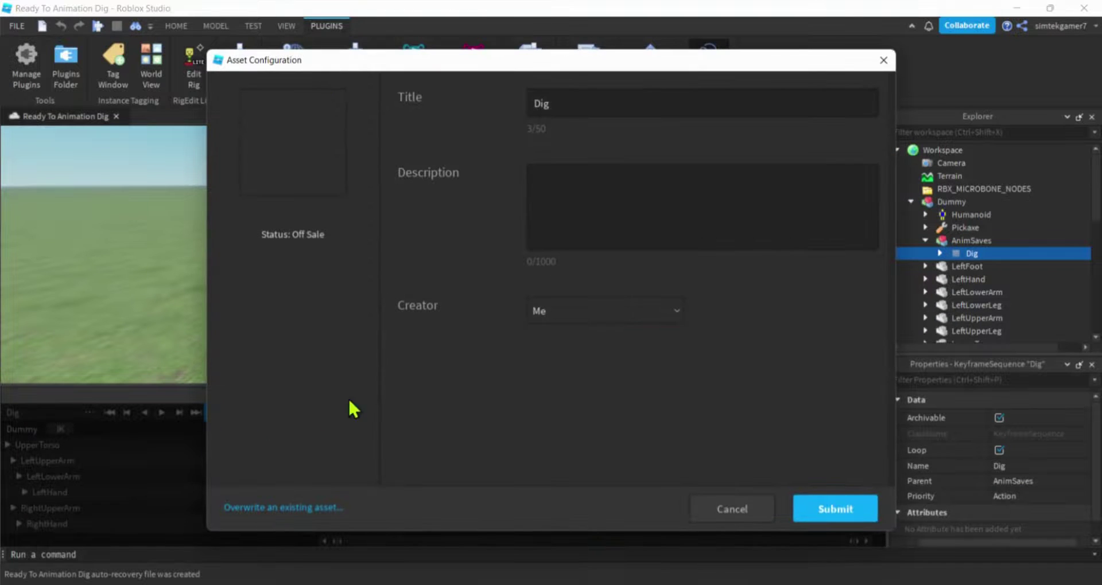
{"action": "left_click", "coordinate": [823, 492]}
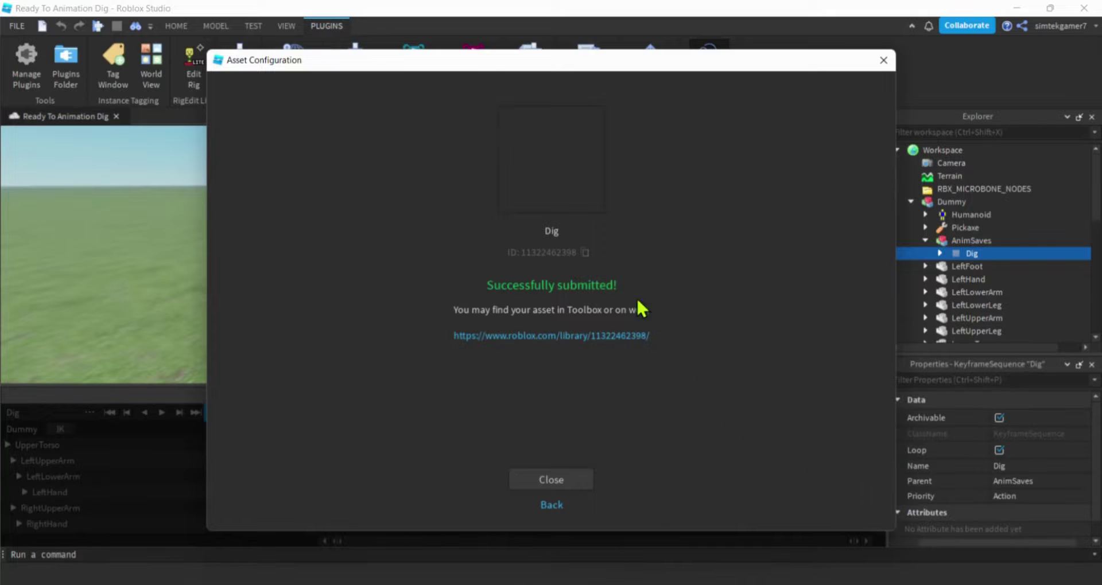
{"action": "left_click", "coordinate": [585, 253]}
{"action": "left_click", "coordinate": [556, 477]}
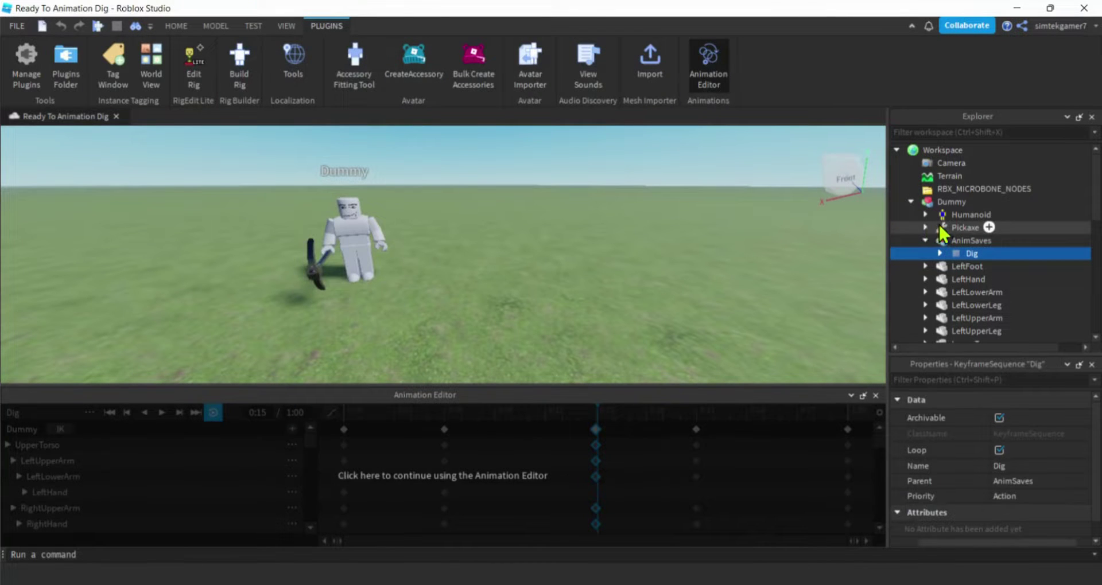
Step: Move the Pickaxe tool out of the Dummy model and directly into the Workspace
{"action": "left_click_drag", "start_coordinate": [953, 228], "coordinate": [941, 153]}
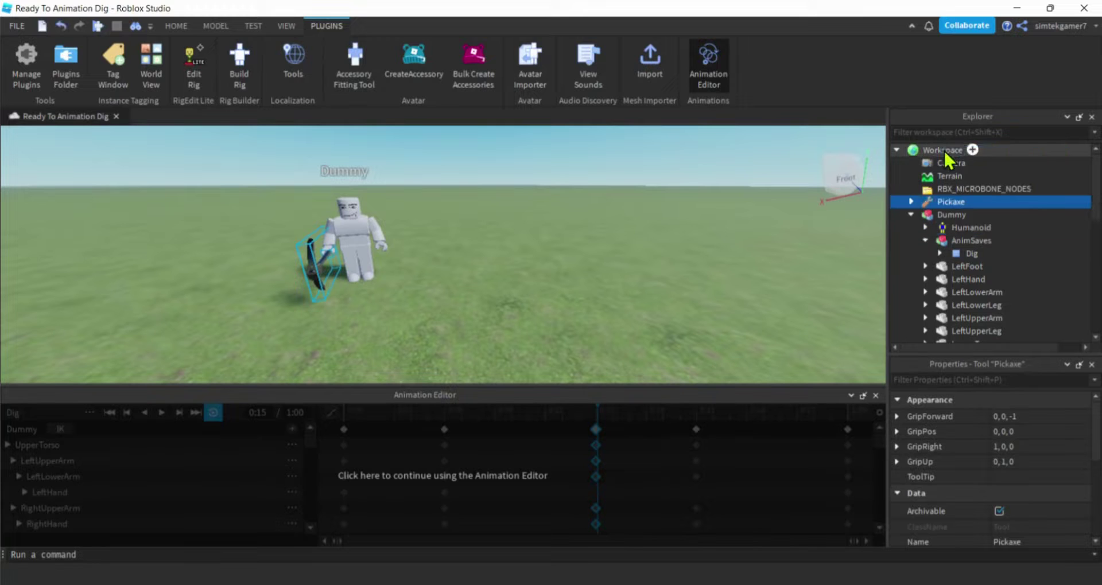
Step: Add an Animation object inside the Pickaxe tool
{"action": "left_click", "coordinate": [911, 201]}
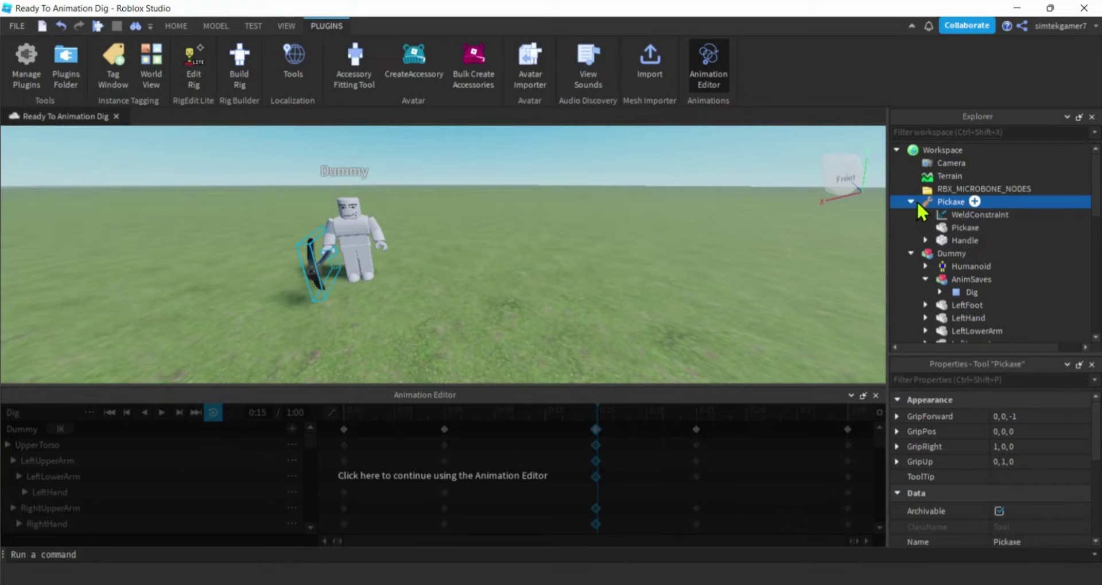
{"action": "left_click", "coordinate": [974, 202]}
{"action": "type", "text": "a"}
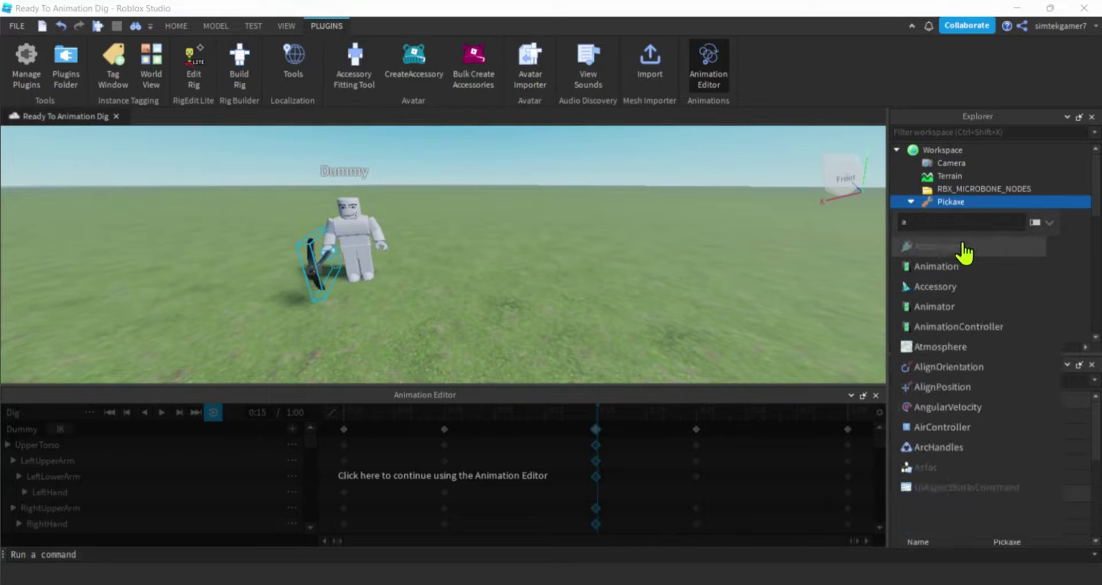
{"action": "left_click", "coordinate": [950, 267]}
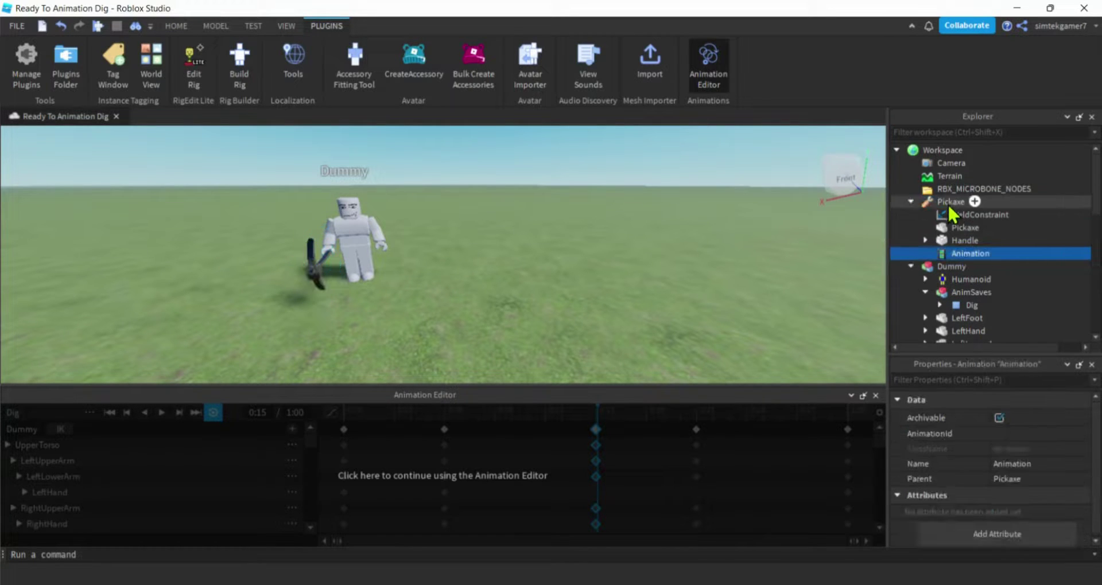
{"action": "left_click", "coordinate": [967, 253]}
{"action": "left_click", "coordinate": [1026, 436]}
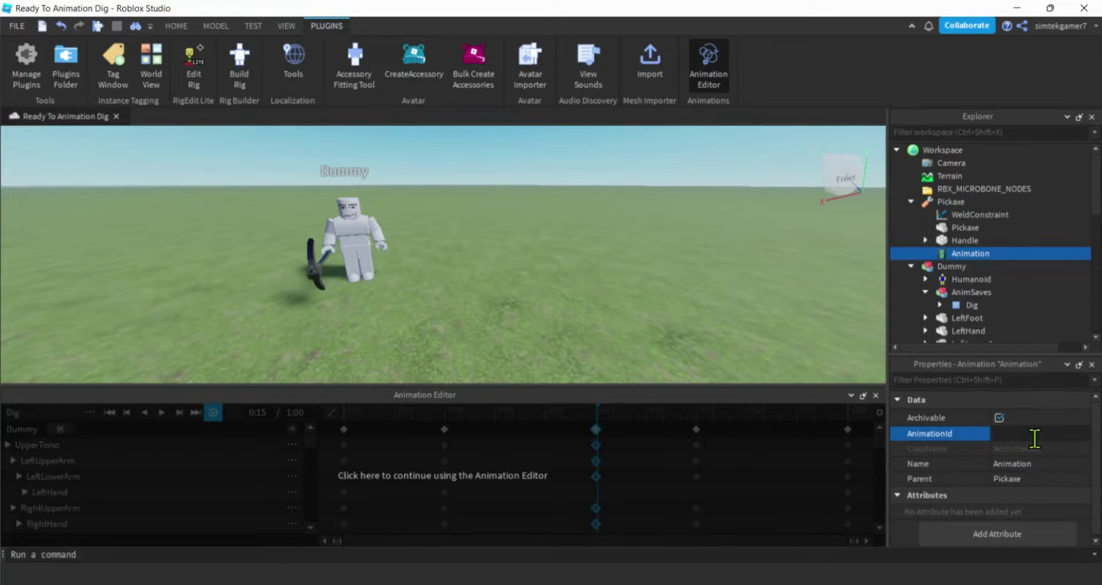
{"action": "key", "text": "ctrl+v"}
{"action": "key", "text": "BackSpace"}
{"action": "key", "text": "BackSpace"}
{"action": "key", "text": "Return"}
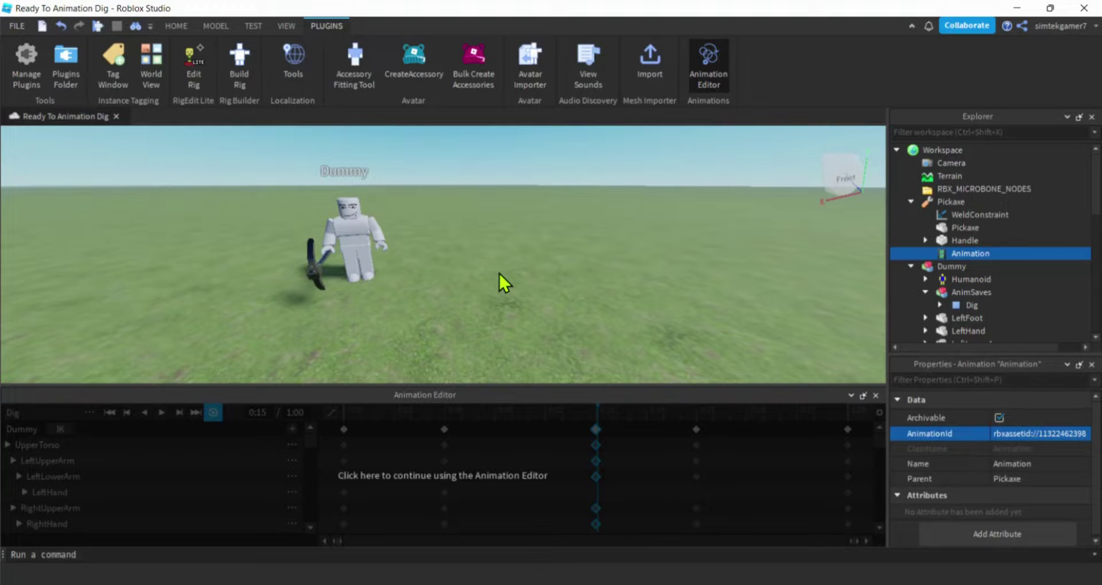
Step: Add a LocalScript inside the Pickaxe tool and rename it Dig
{"action": "right_click_drag", "start_coordinate": [581, 248], "coordinate": [582, 248]}
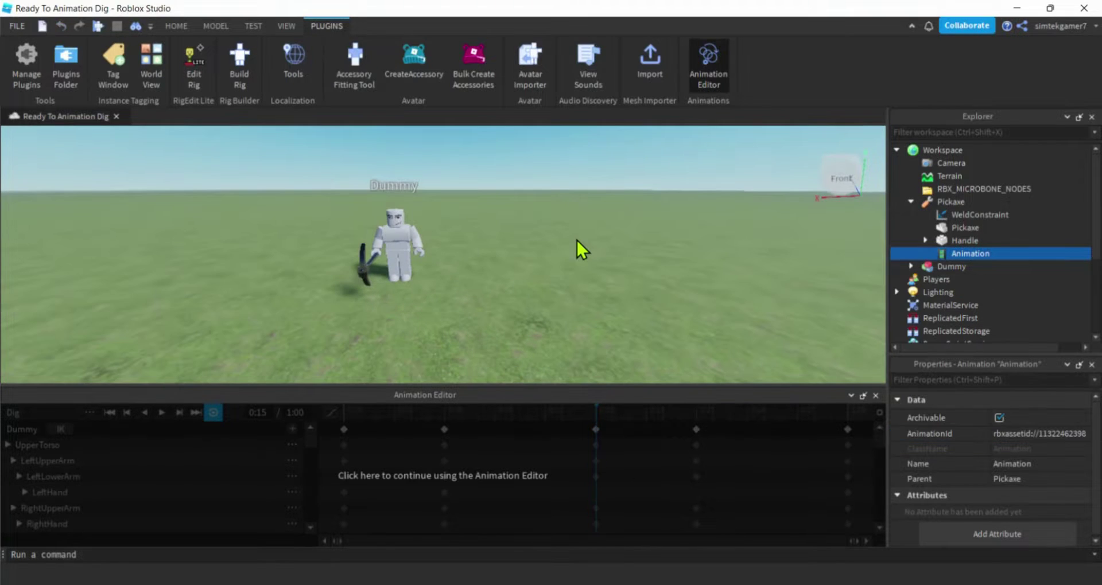
{"action": "left_click", "coordinate": [942, 203]}
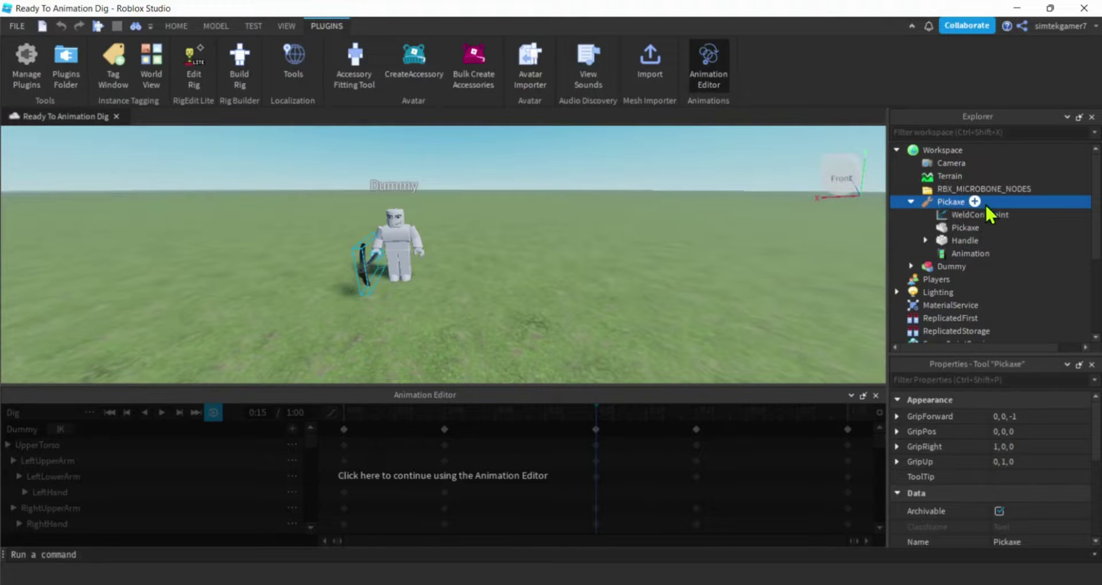
{"action": "left_click", "coordinate": [974, 202]}
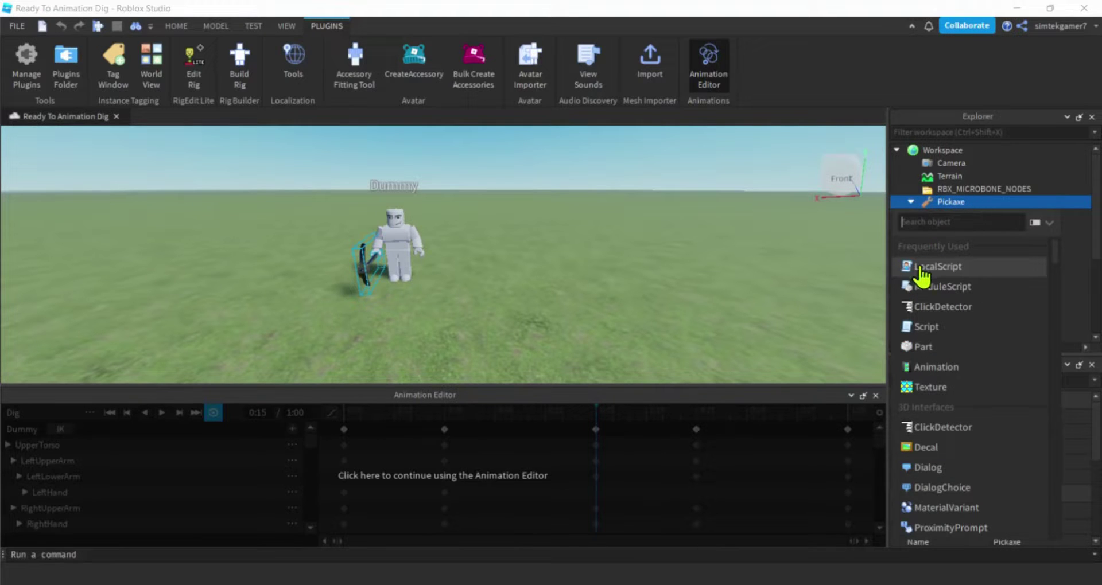
{"action": "left_click", "coordinate": [924, 272]}
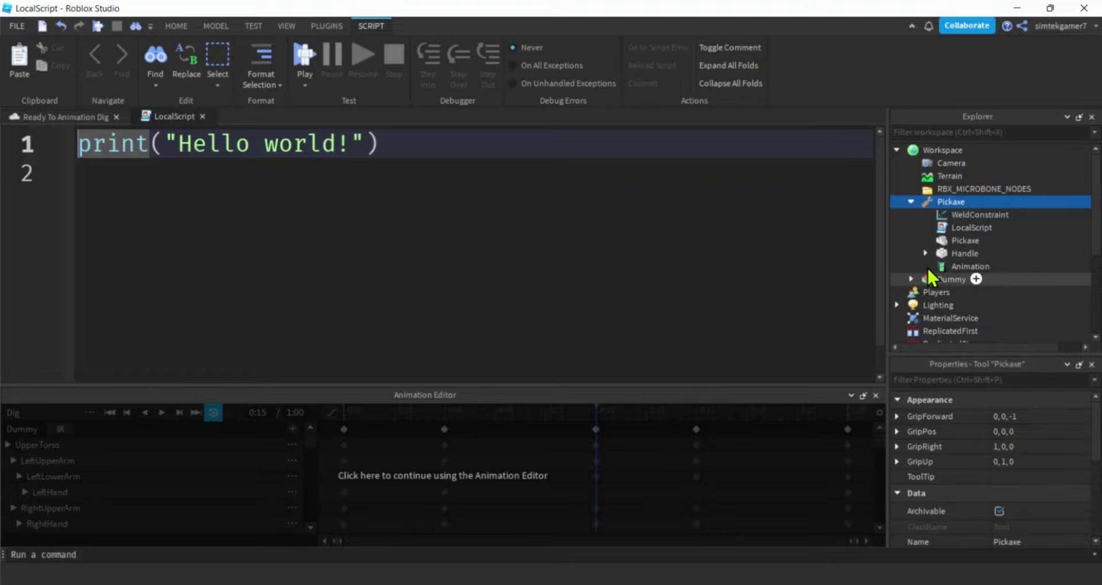
{"action": "left_click", "coordinate": [970, 227]}
{"action": "left_click", "coordinate": [970, 227]}
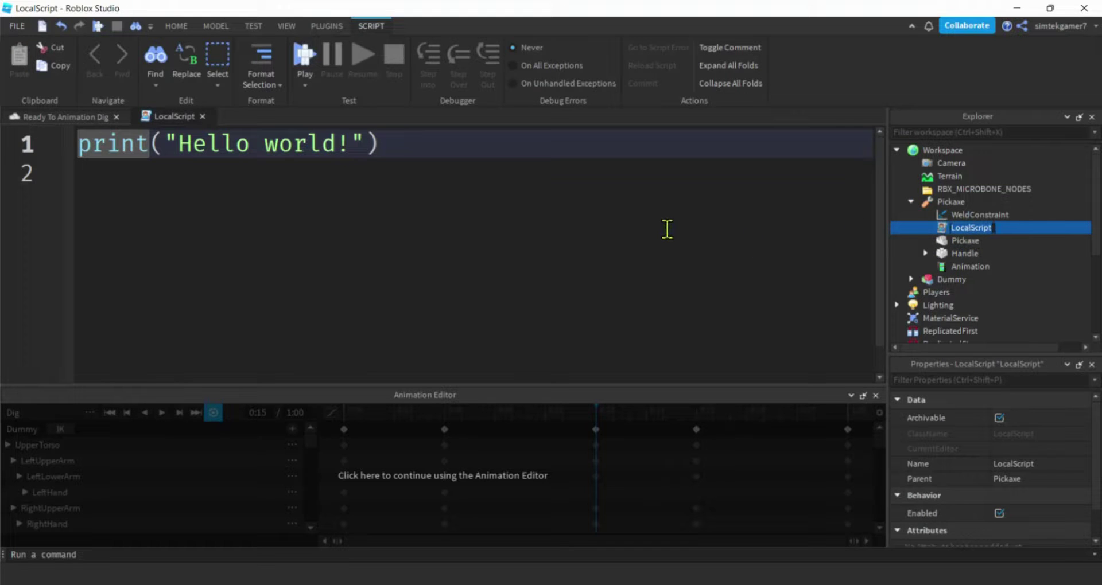
{"action": "type", "text": "Dig"}
{"action": "key", "text": "Return"}
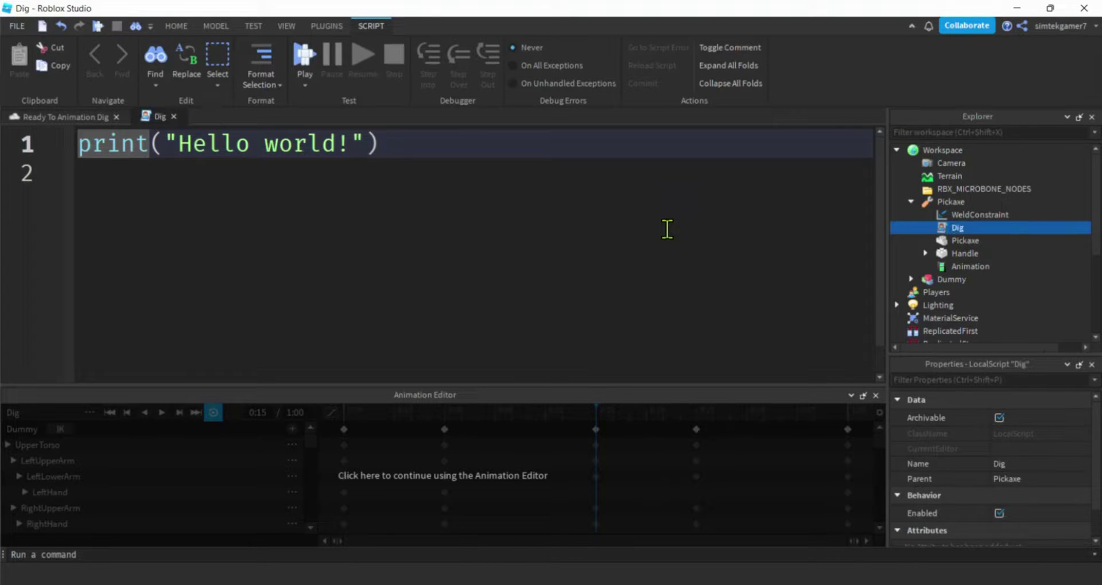
Step: Close the Animation Editor and replace the Dig script's default print line with local tool = script.Parent
{"action": "left_click", "coordinate": [876, 395]}
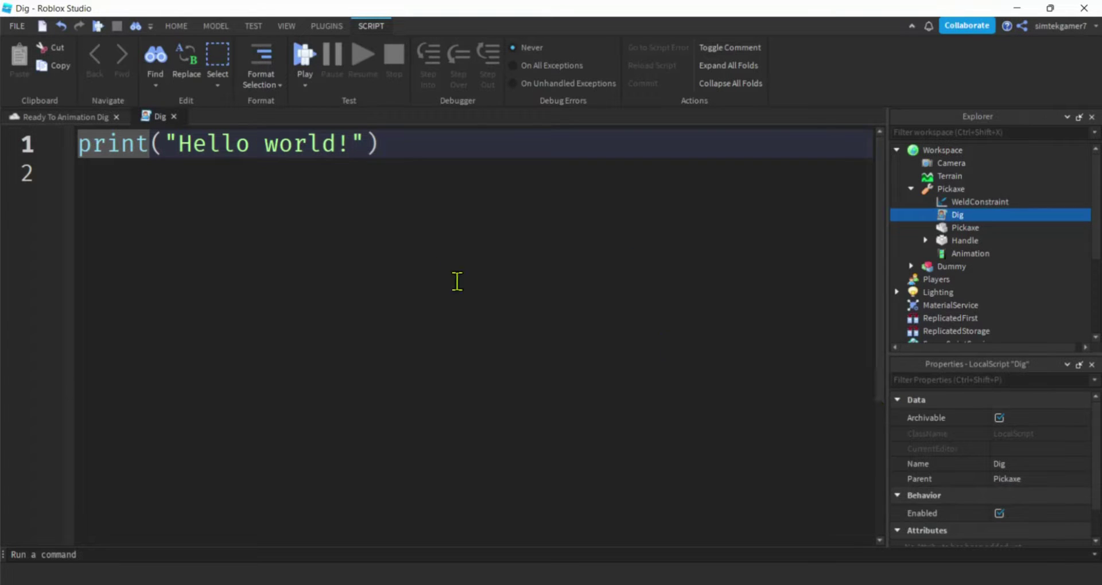
{"action": "left_click_drag", "start_coordinate": [86, 145], "coordinate": [431, 161]}
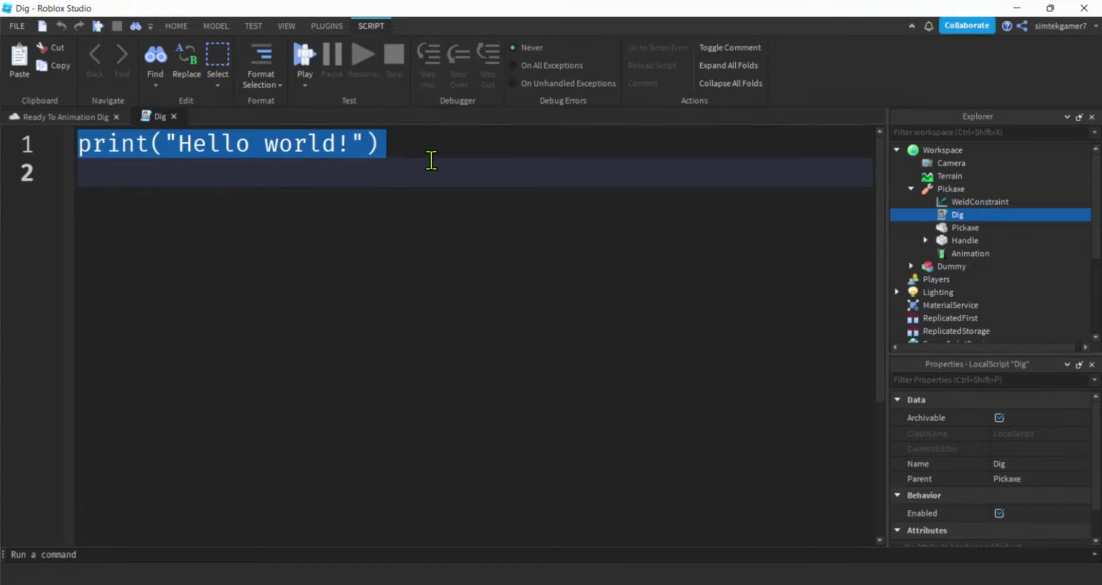
{"action": "key", "text": "BackSpace"}
{"action": "type", "text": "local"}
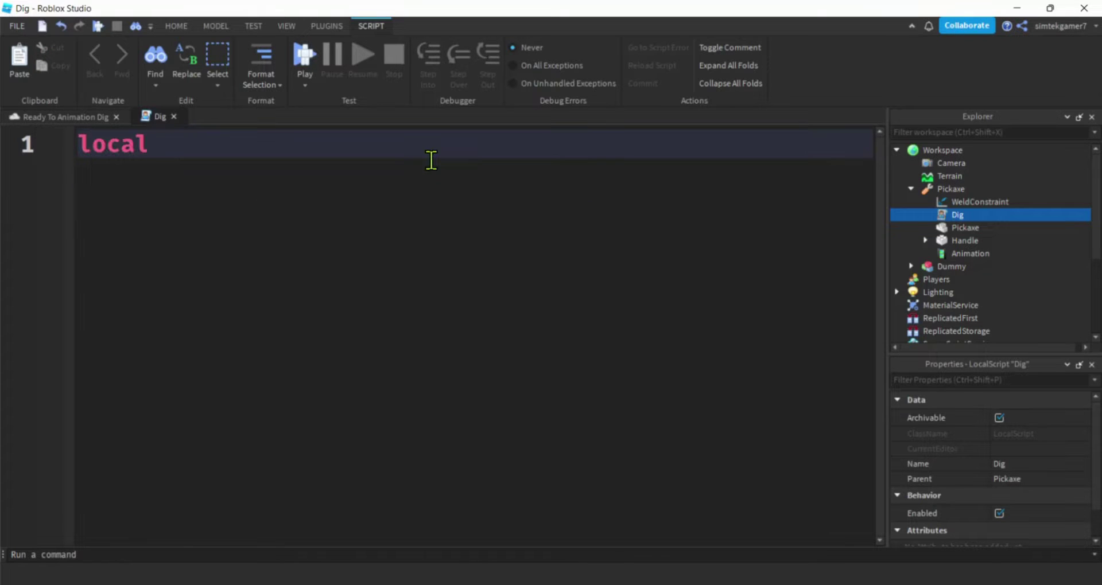
{"action": "type", "text": " tool = "}
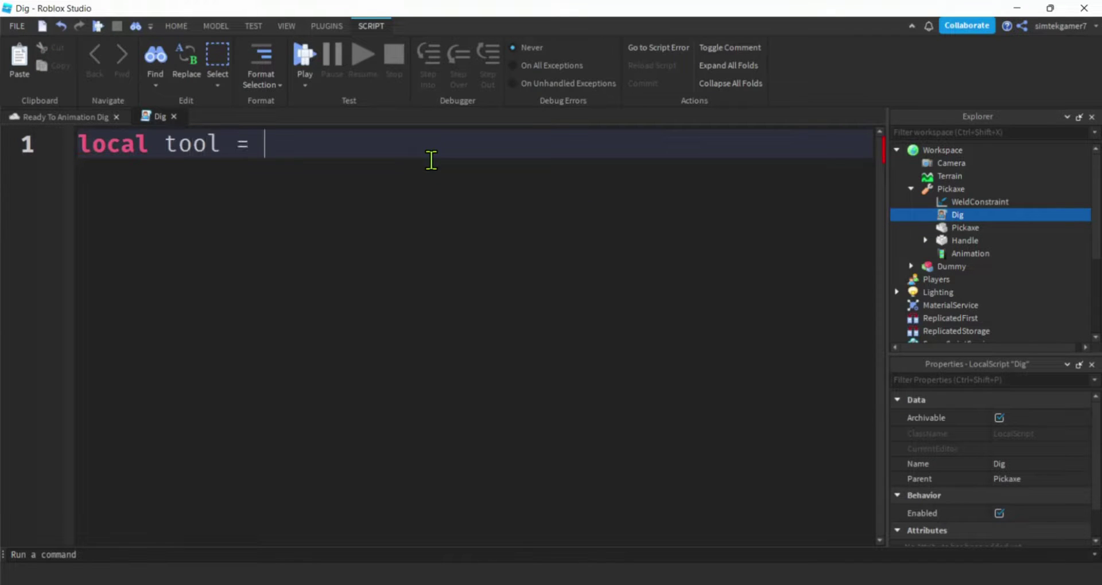
{"action": "type", "text": "script.Parent"}
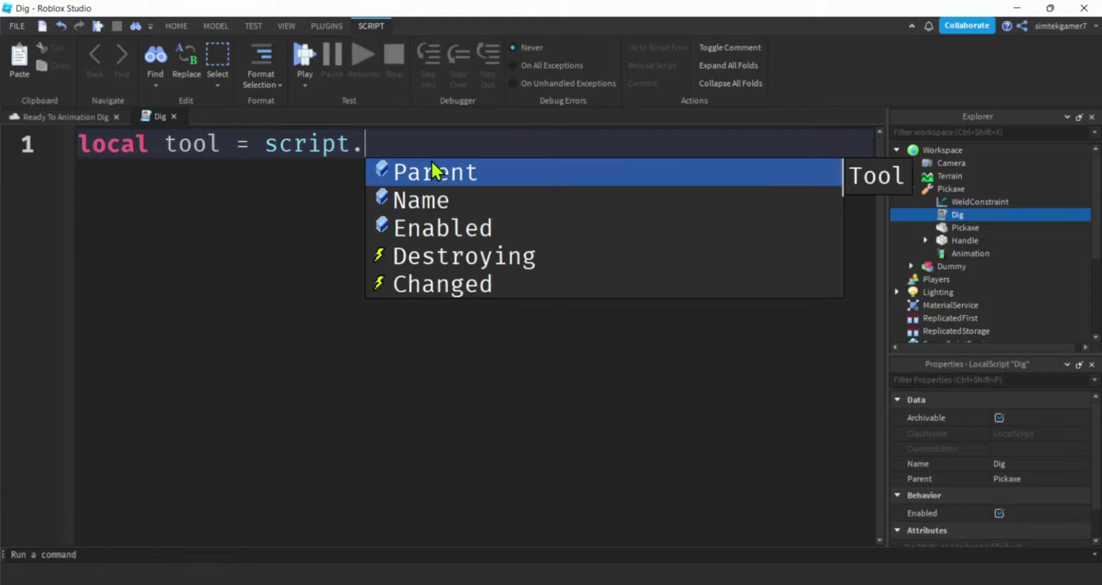
{"action": "key", "text": "Return"}
Step: Declare the tool's animation on line 2 of the Dig script as local anim = tool:WaitForChild("Animation")
{"action": "type", "text": "local anim ="}
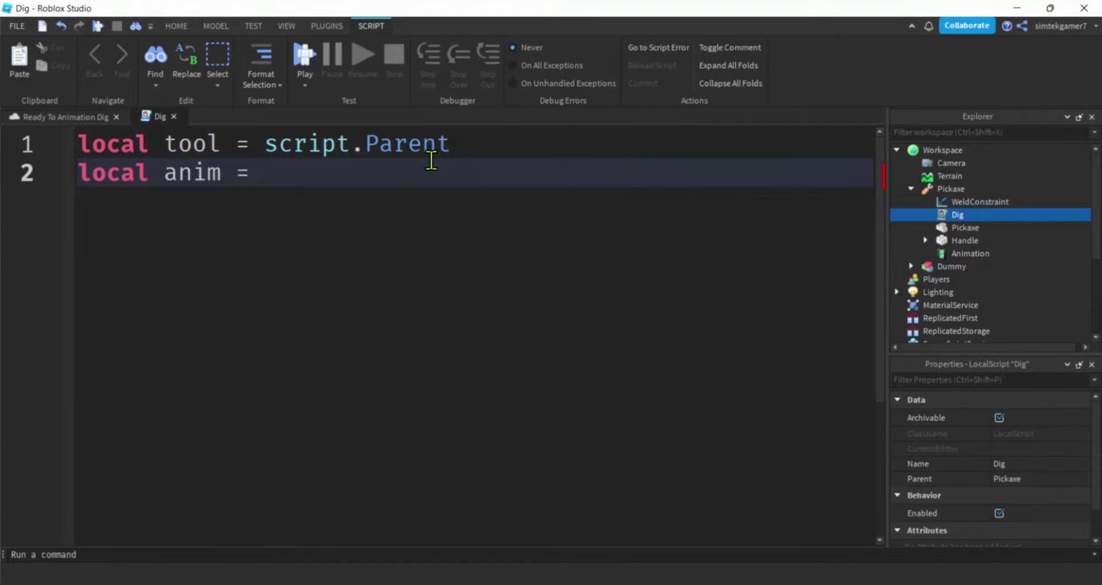
{"action": "type", "text": " tool"}
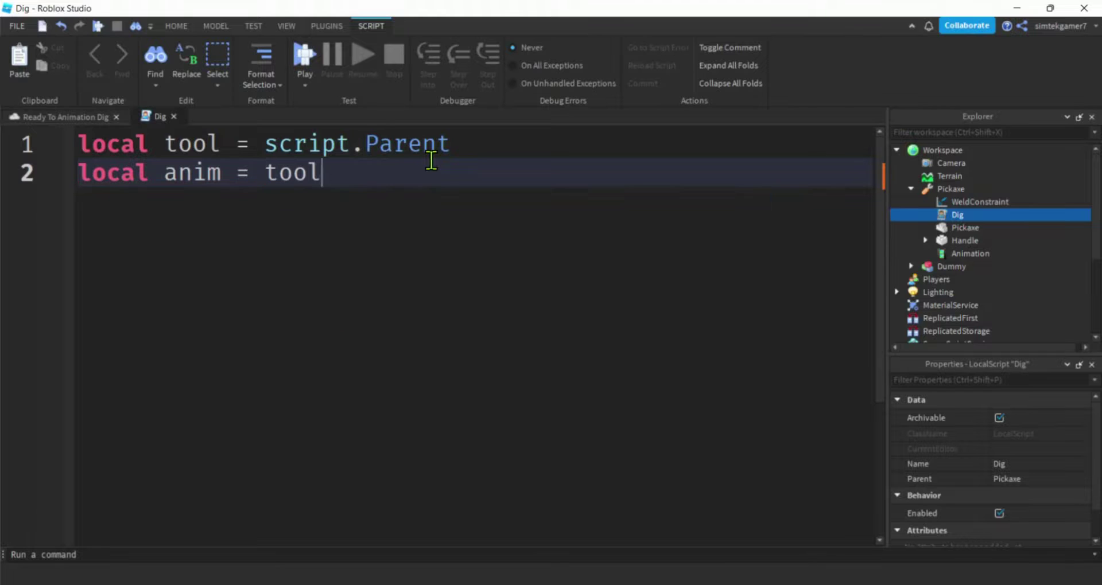
{"action": "type", "text": ":WaitForChild("}
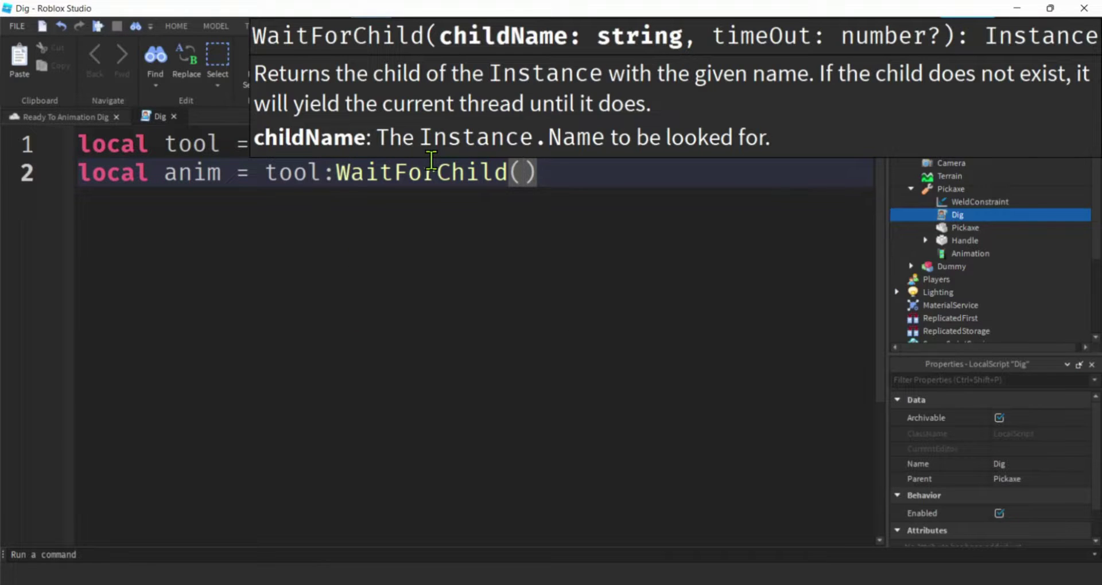
{"action": "type", "text": "\"A"}
{"action": "key", "text": "Tab"}
{"action": "key", "text": "End"}
{"action": "key", "text": "Return"}
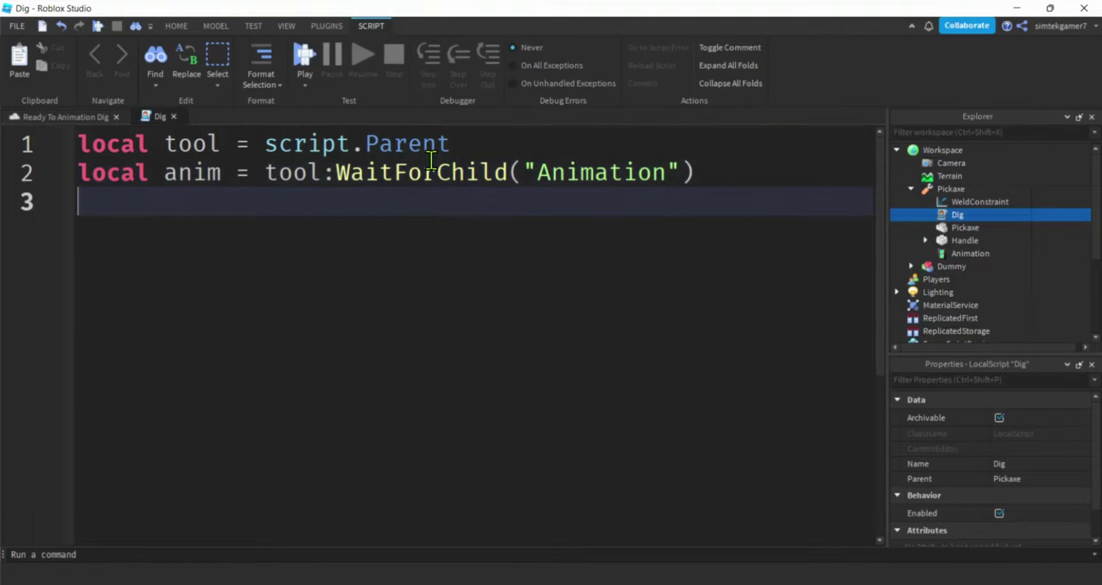
Step: Declare the local variables connection and player in the Dig script, both set to nil
{"action": "type", "text": "local connection"}
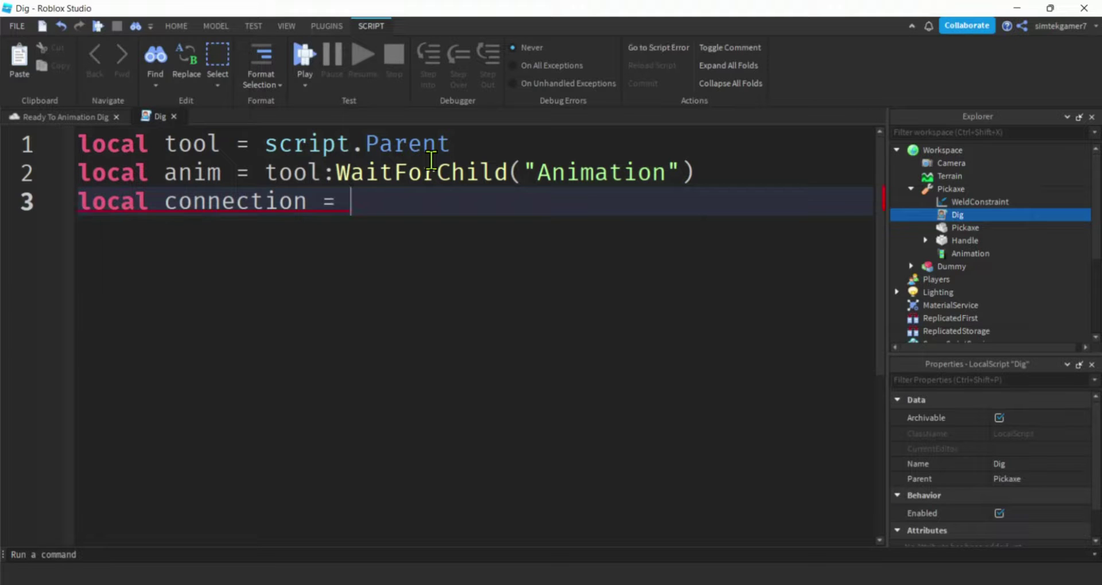
{"action": "type", "text": "= nil"}
{"action": "key", "text": "Return"}
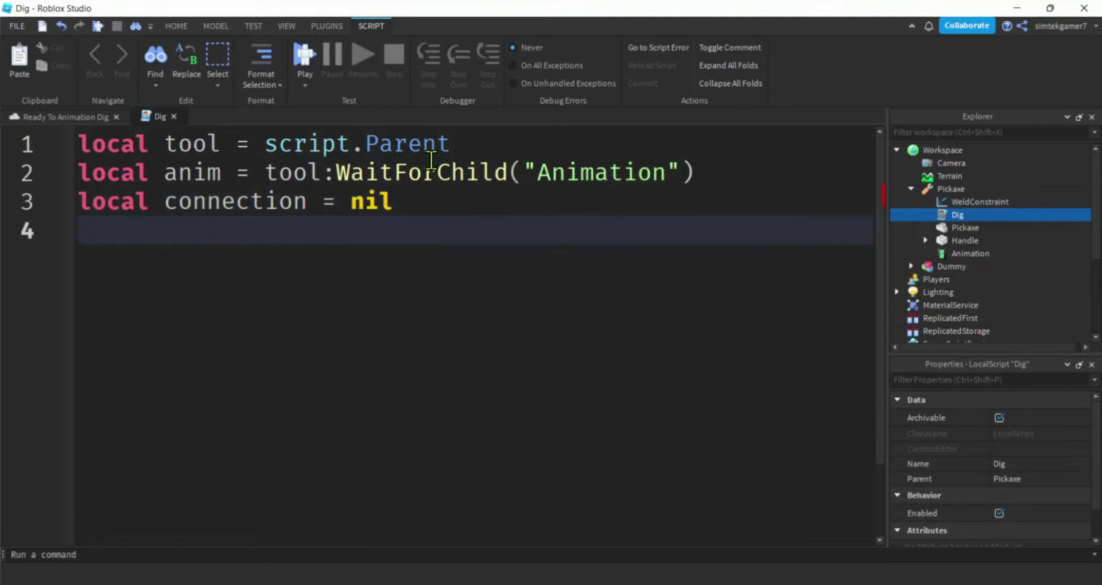
{"action": "type", "text": "local player "}
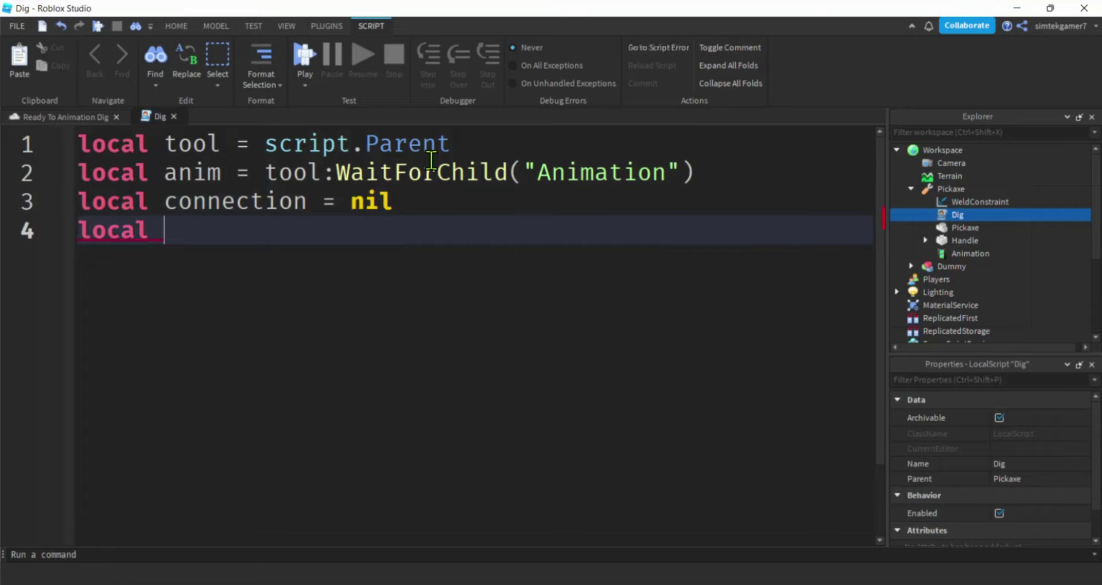
{"action": "type", "text": "="}
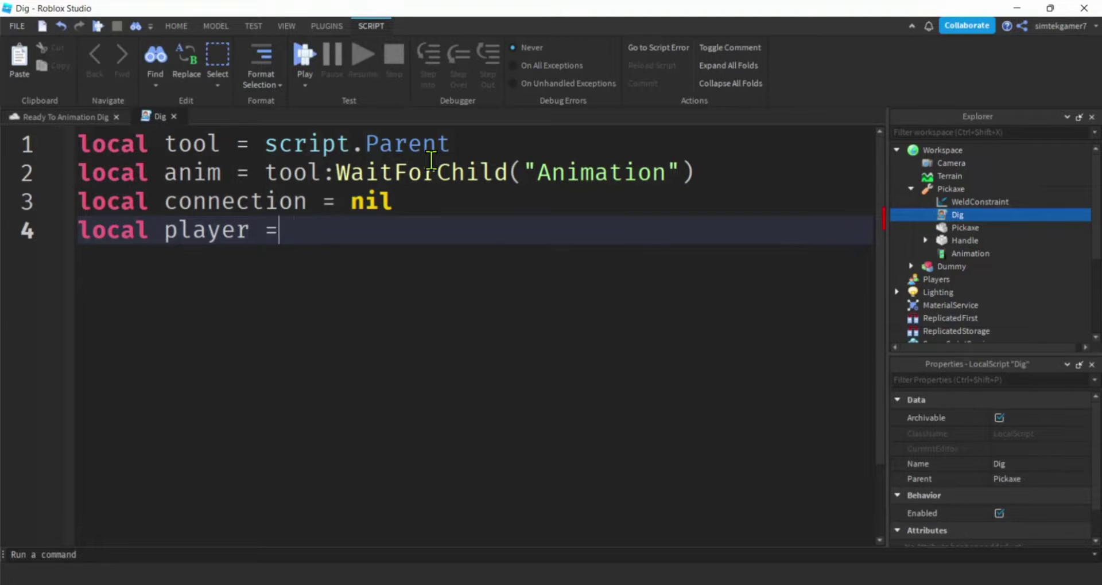
{"action": "type", "text": " nil"}
{"action": "key", "text": "Return"}
Step: Declare the local variables char and track in the Dig script, both set to nil, followed by a blank line
{"action": "type", "text": "loca"}
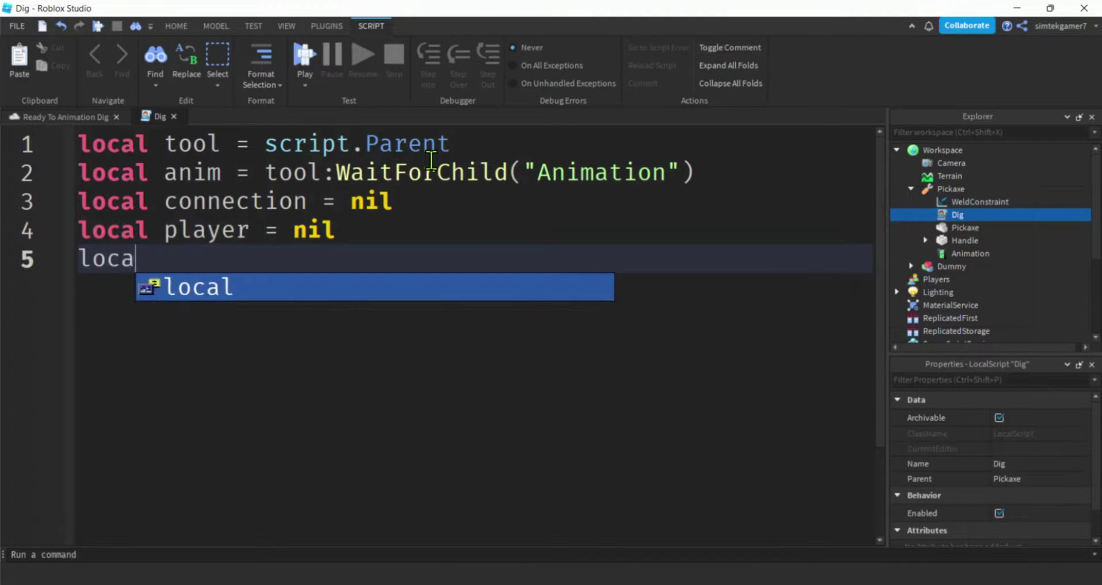
{"action": "type", "text": "l char = ni"}
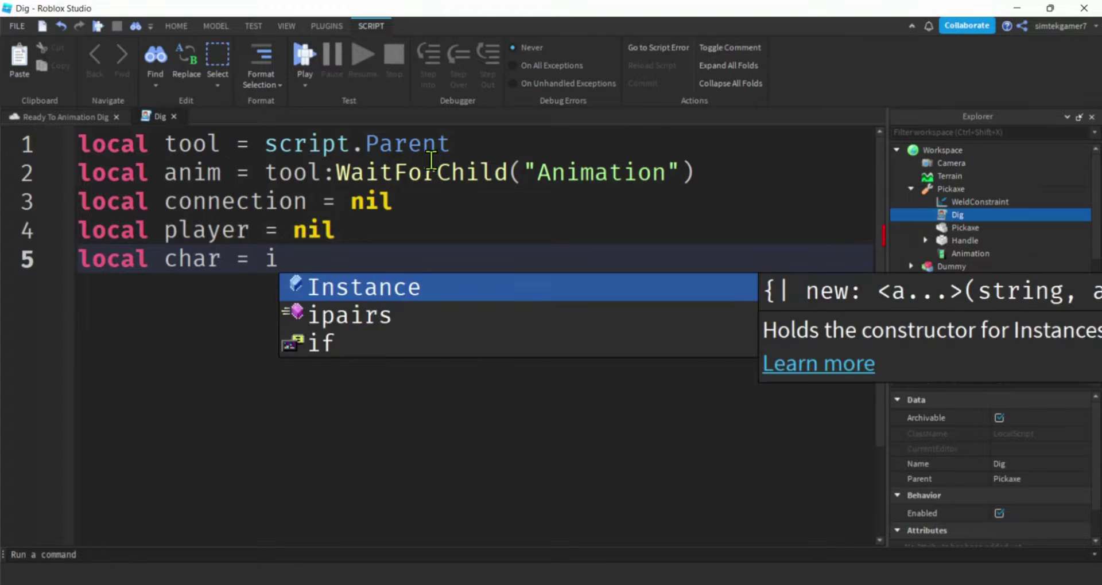
{"action": "key", "text": "BackSpace"}
{"action": "type", "text": "nil"}
{"action": "key", "text": "Return"}
{"action": "type", "text": "lo"}
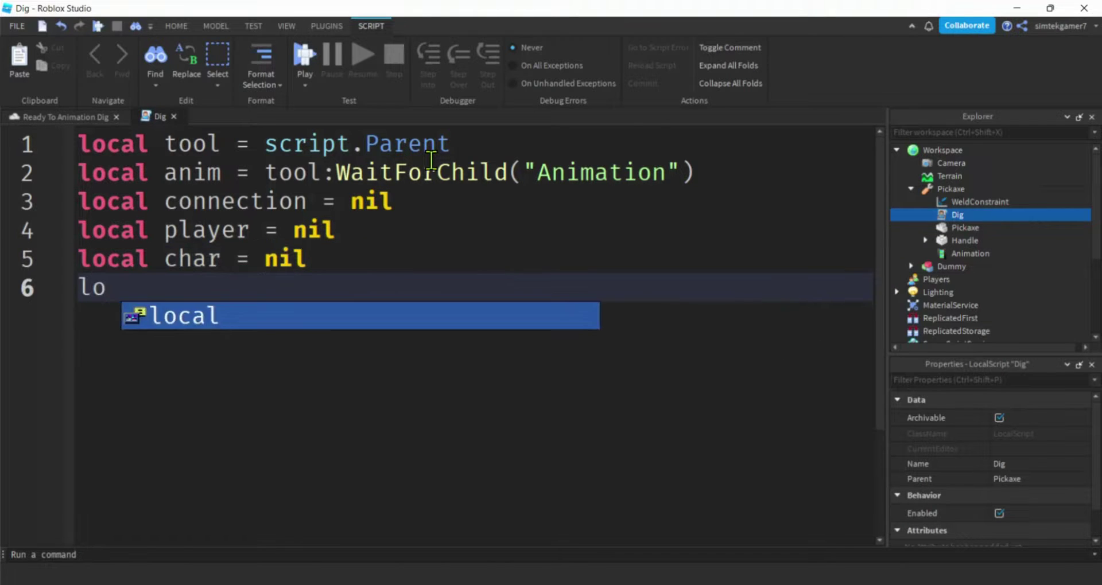
{"action": "type", "text": "cal t"}
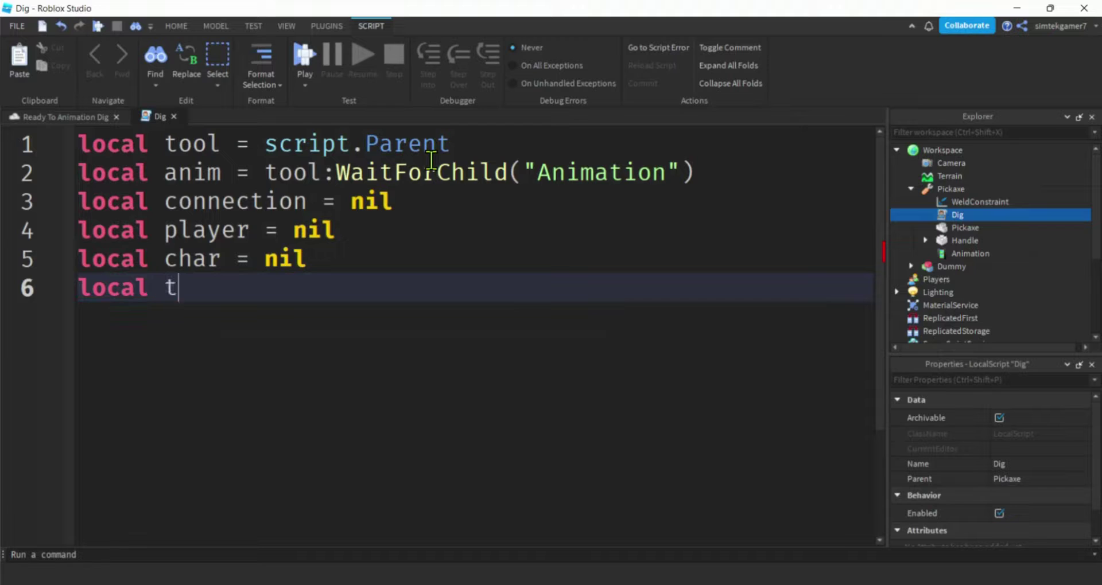
{"action": "type", "text": "rack = nil"}
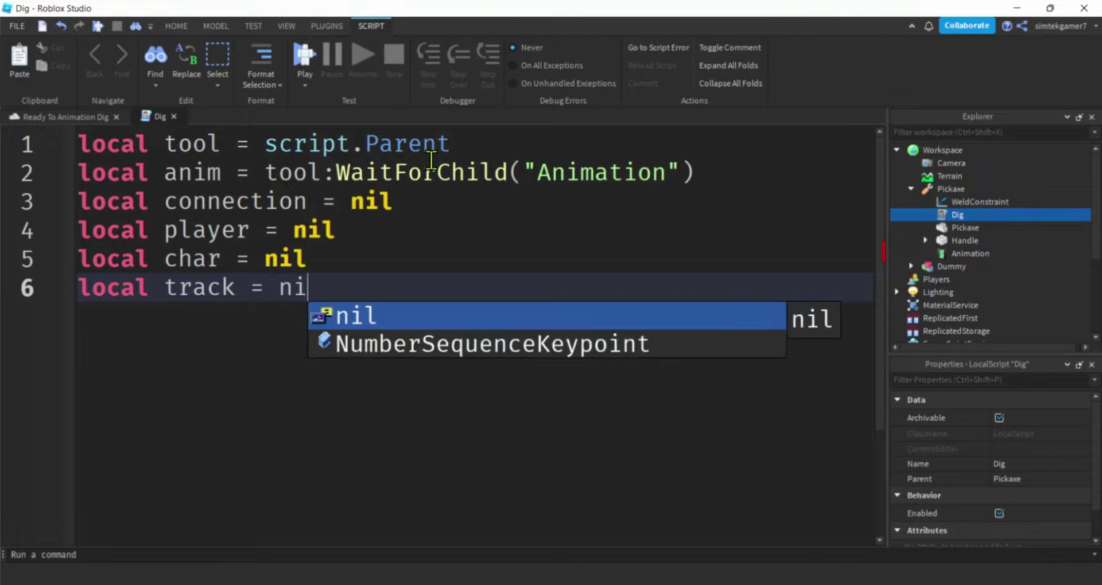
{"action": "key", "text": "Return"}
{"action": "key", "text": "Return"}
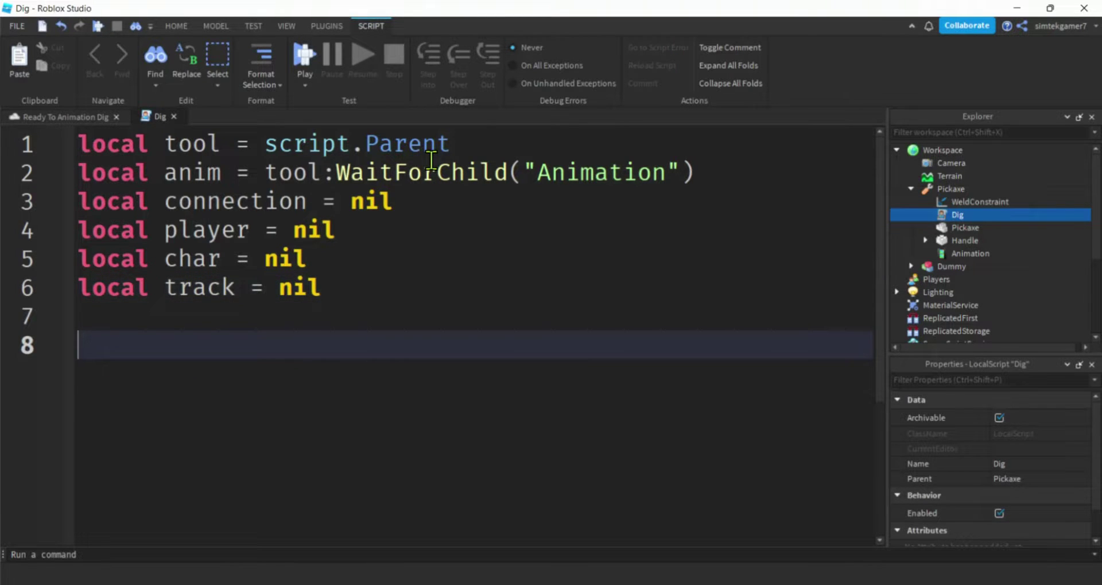
Step: Add an empty local function onActivated() below the variables in the Dig script, leaving a blank line after it
{"action": "scroll", "coordinate": [458, 212], "scroll_direction": "down", "scroll_amount": 1}
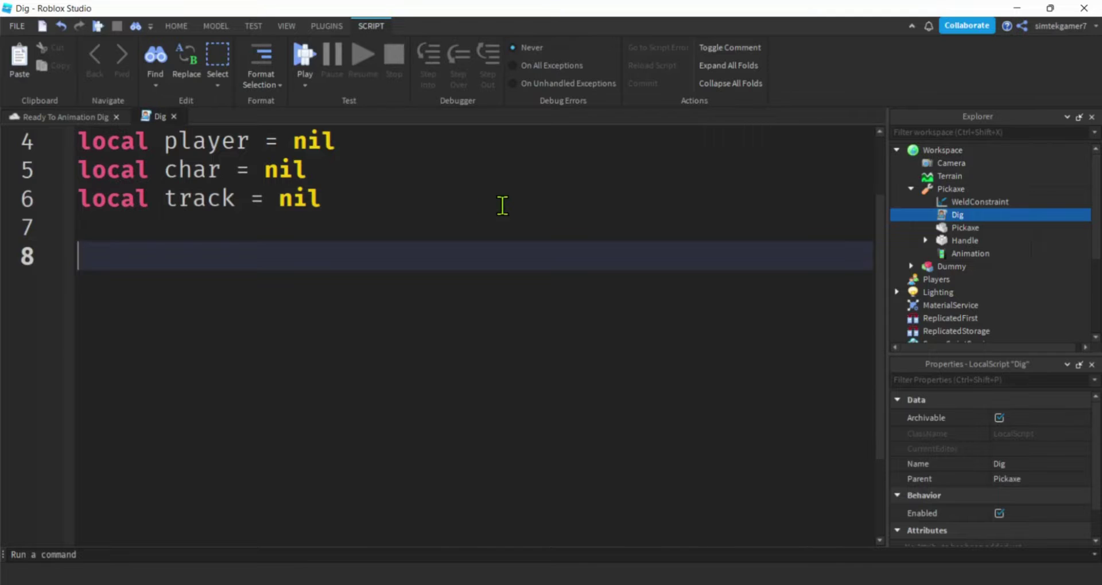
{"action": "type", "text": "local function"}
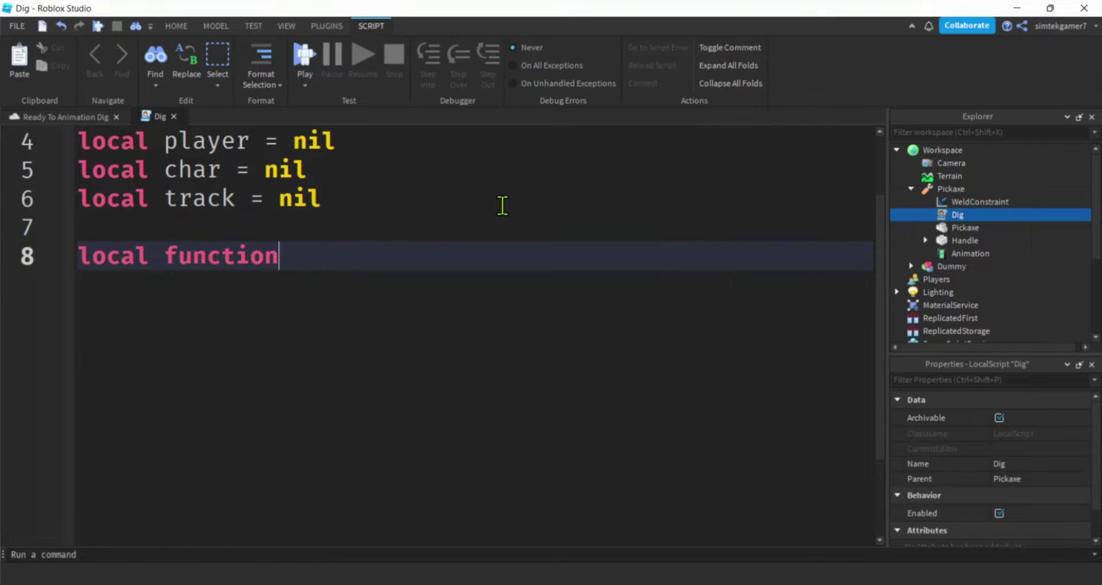
{"action": "type", "text": " onAc"}
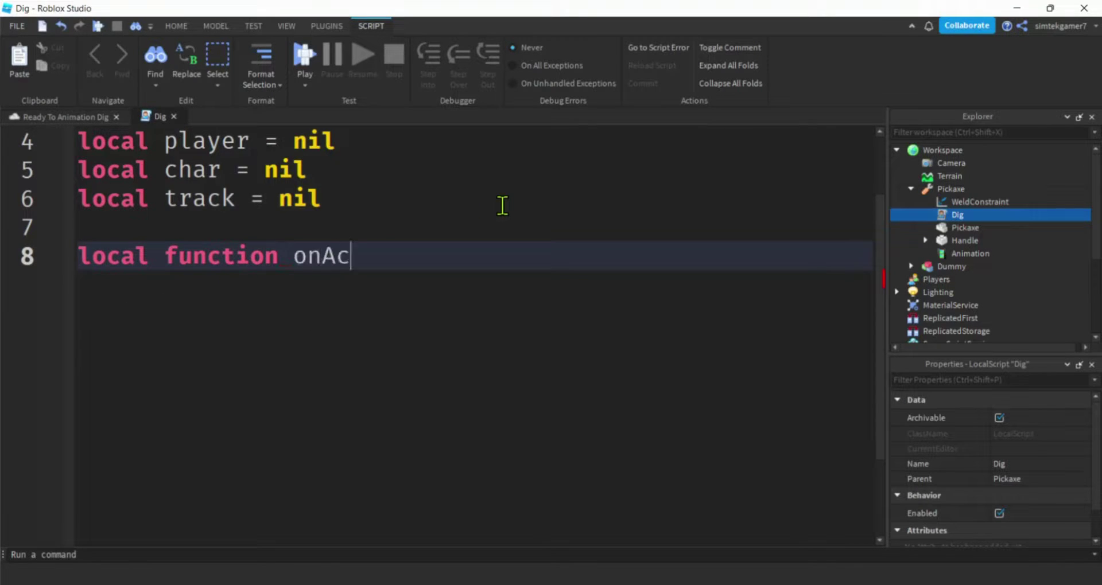
{"action": "type", "text": "tiva"}
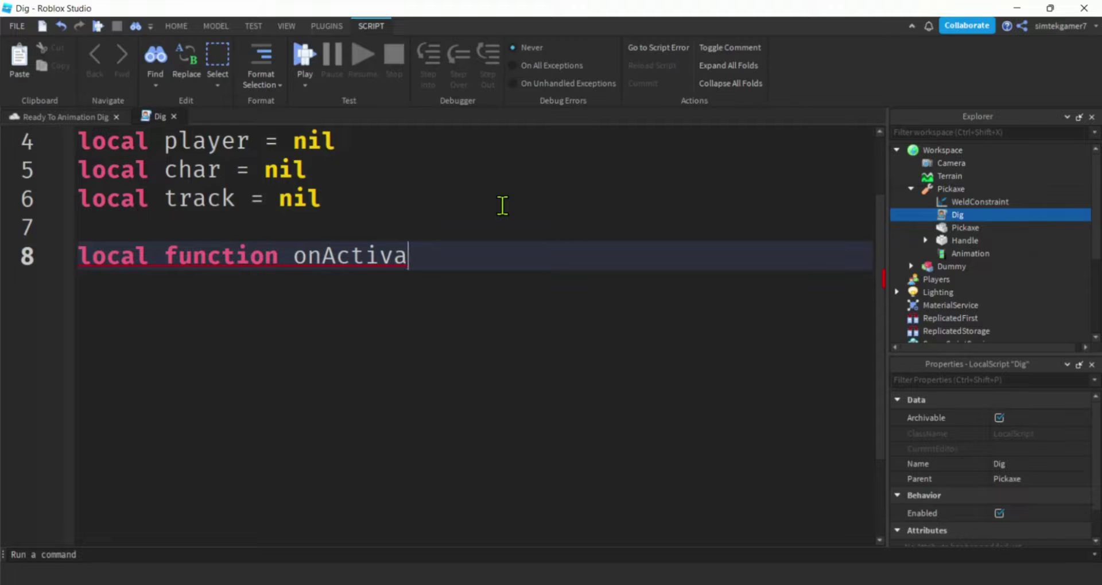
{"action": "type", "text": "ted()"}
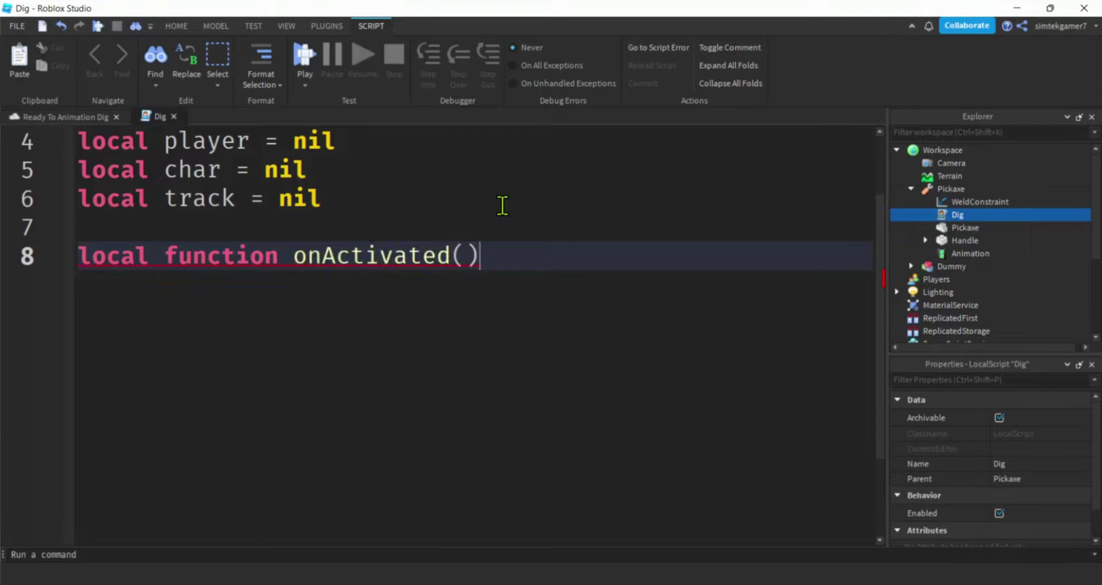
{"action": "key", "text": "Return"}
{"action": "key", "text": "Down"}
{"action": "key", "text": "Return"}
{"action": "key", "text": "Return"}
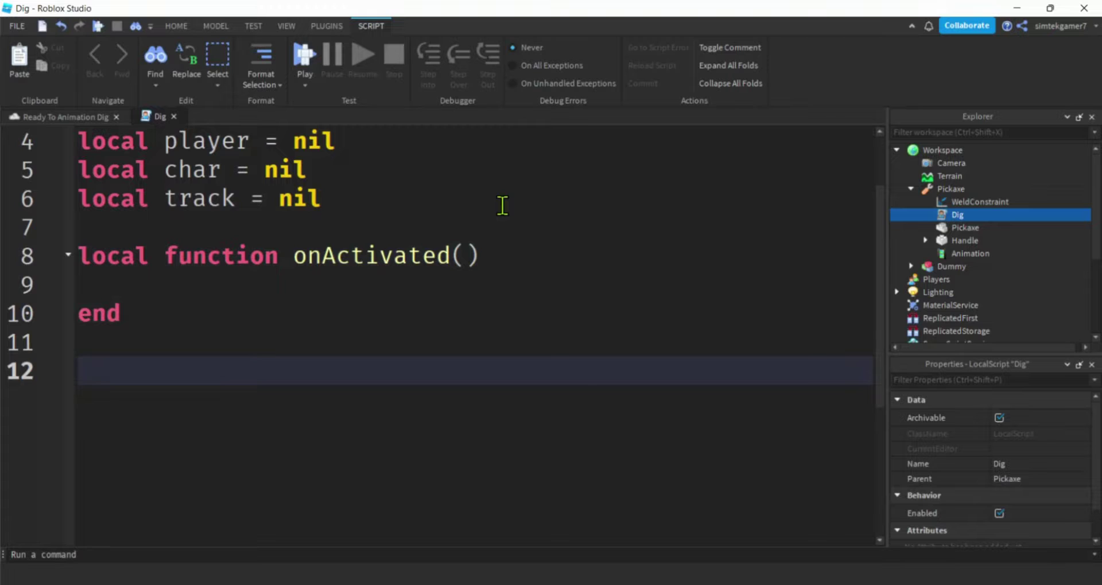
Step: Create a local function onEquipped() below onActivated in the Dig script
{"action": "scroll", "coordinate": [499, 211], "scroll_direction": "down", "scroll_amount": 1}
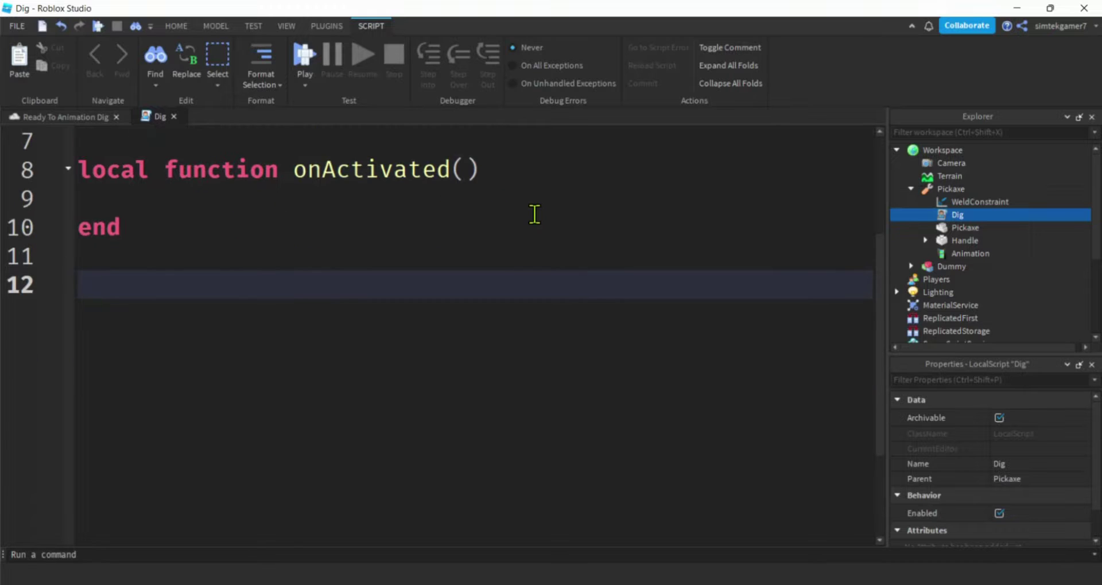
{"action": "type", "text": "local functio"}
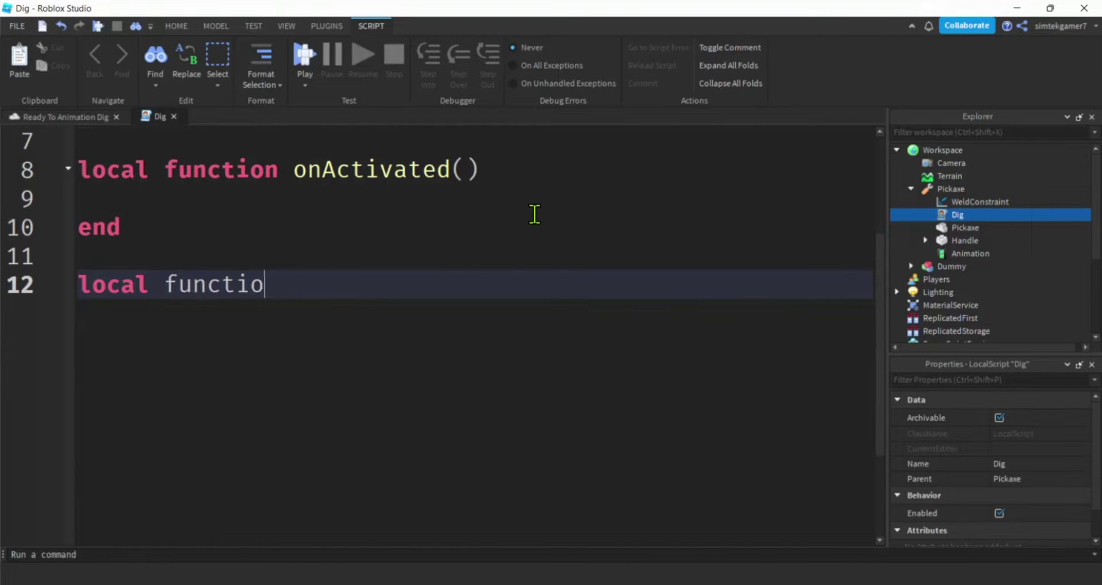
{"action": "type", "text": "n onE"}
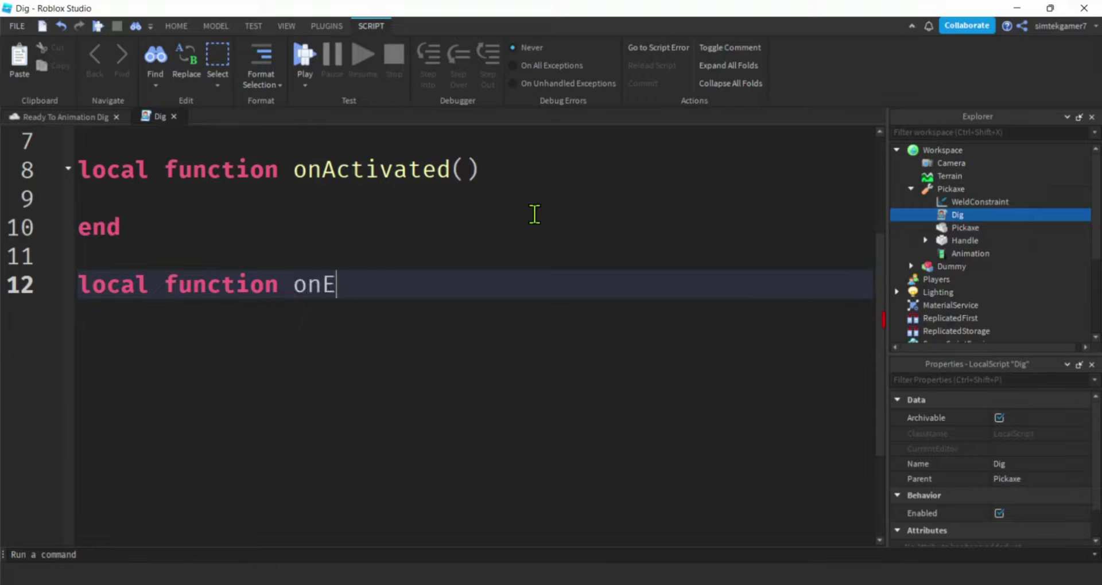
{"action": "type", "text": "quipped()"}
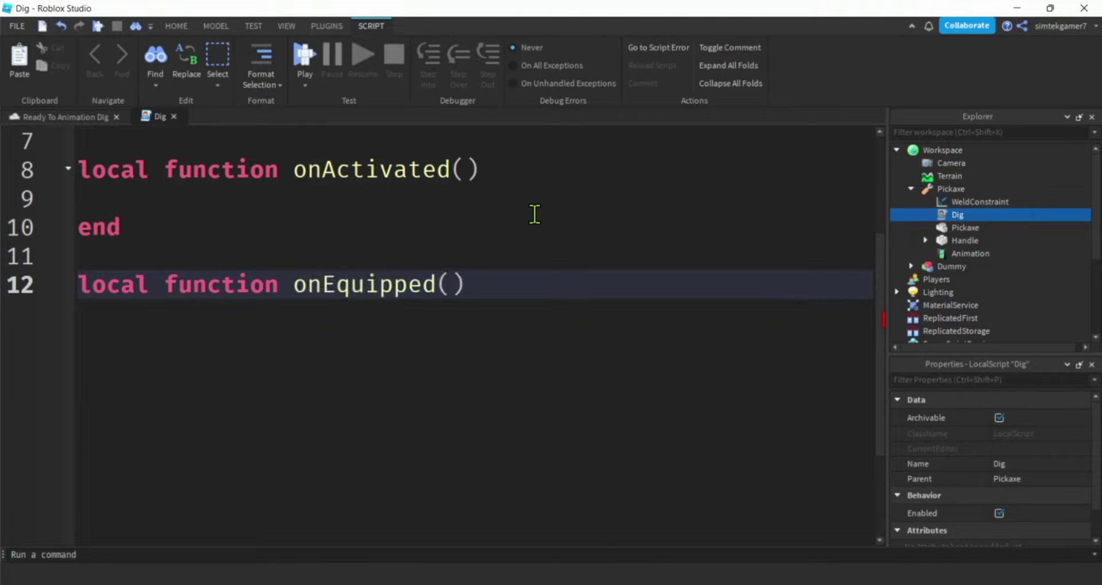
{"action": "key", "text": "Return"}
Step: Assign player = game.Players.LocalPlayer as the first line inside onEquipped
{"action": "type", "text": "player"}
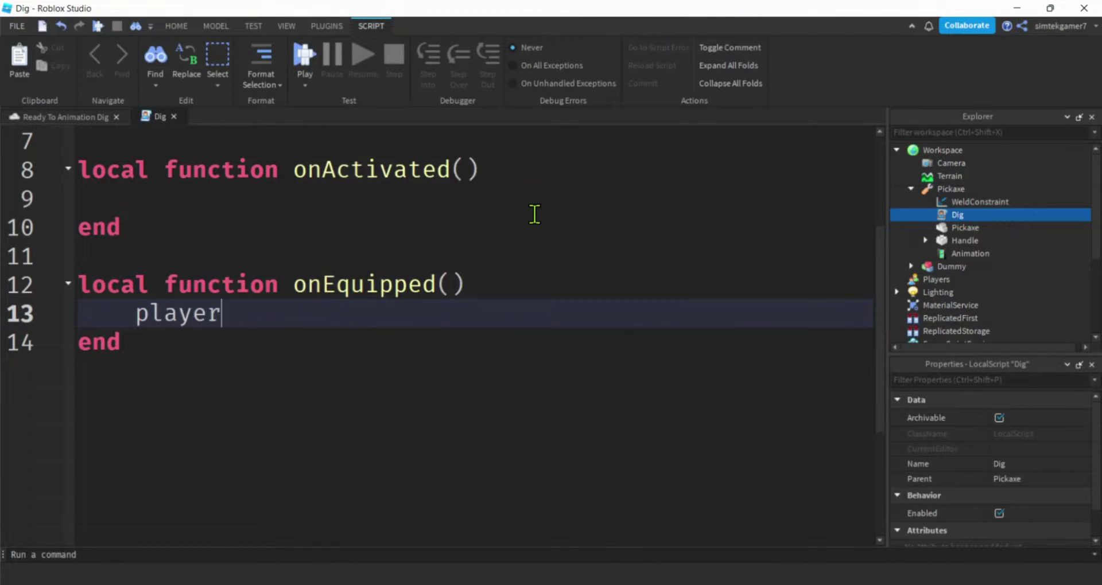
{"action": "type", "text": " = g"}
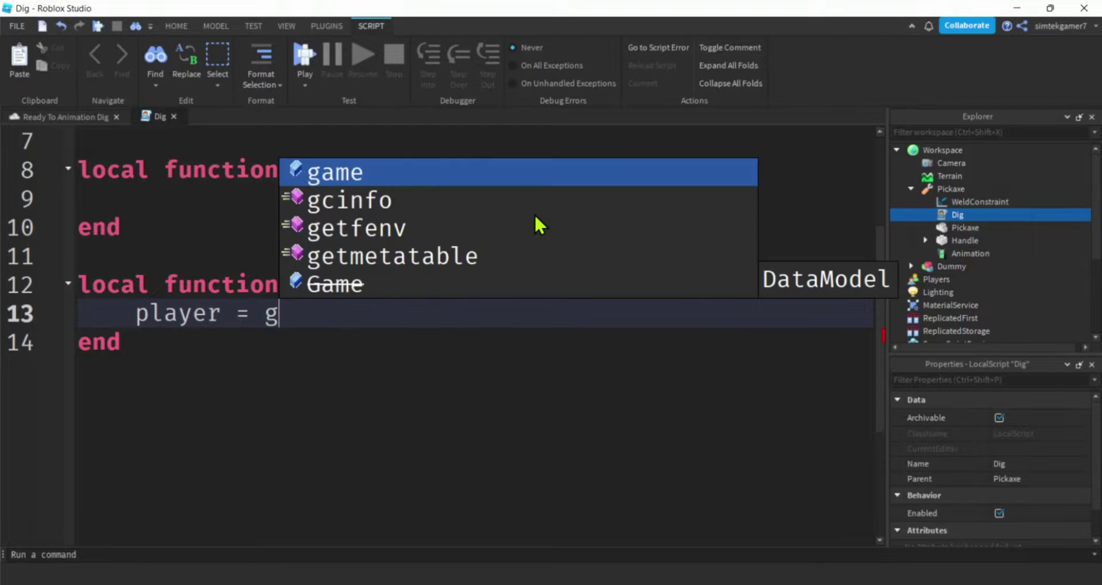
{"action": "key", "text": "Tab"}
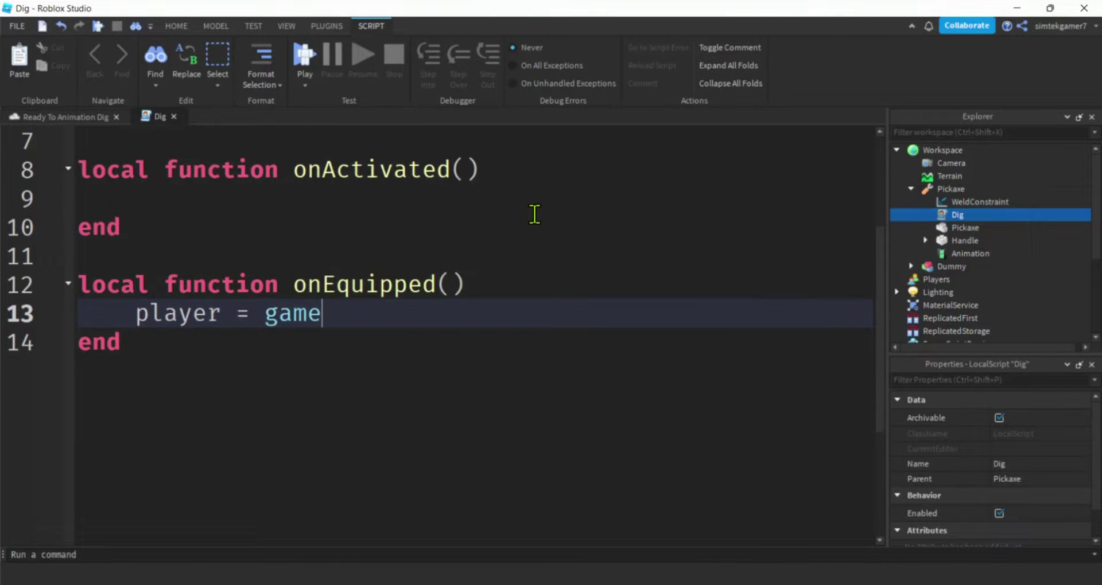
{"action": "type", "text": ".Pl"}
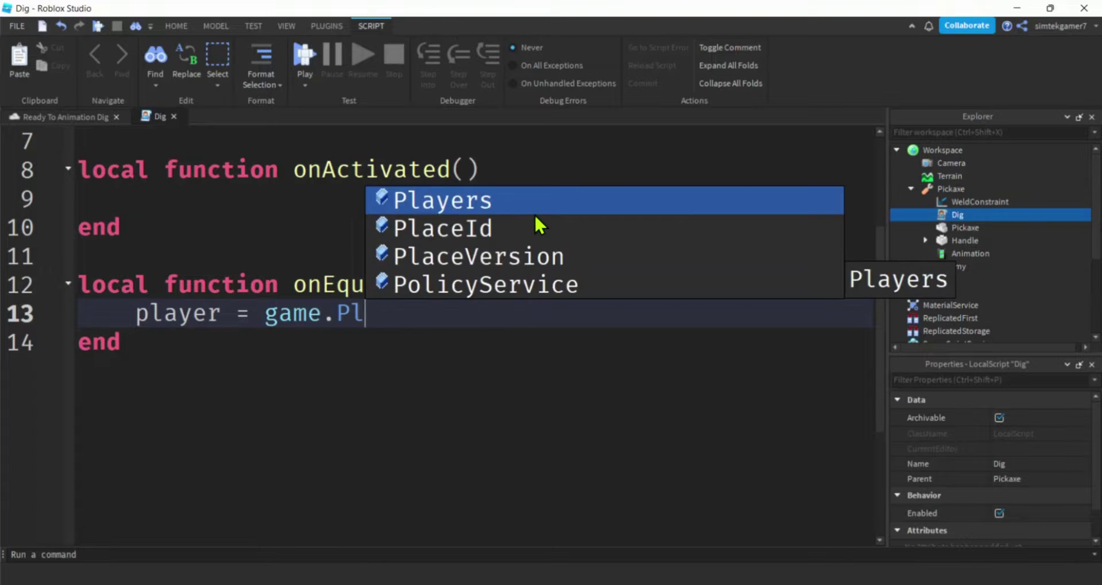
{"action": "key", "text": "Tab"}
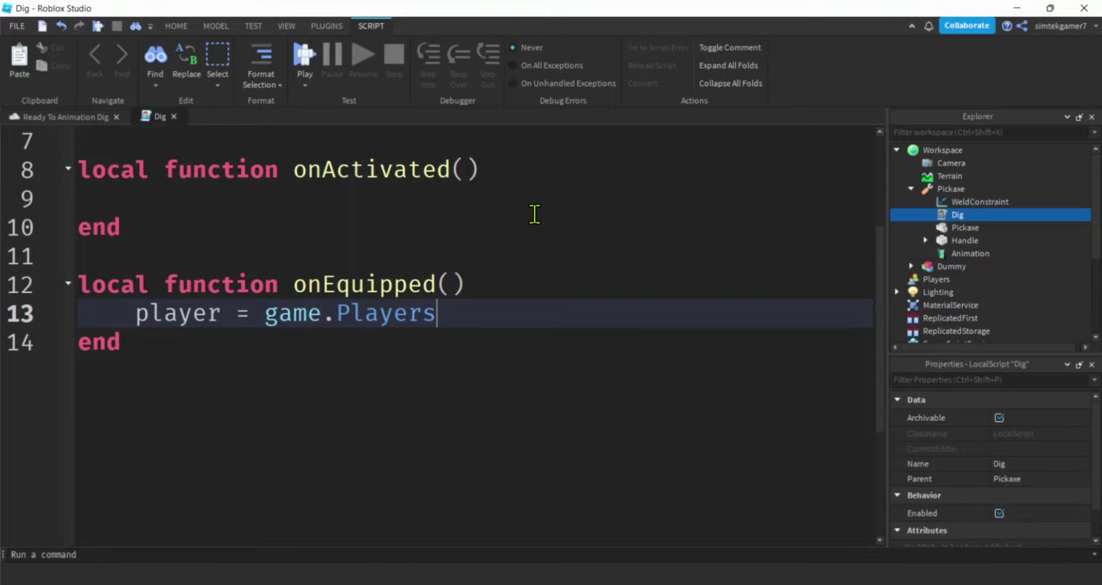
{"action": "type", "text": ".Lo"}
{"action": "key", "text": "Tab"}
{"action": "key", "text": "Return"}
{"action": "type", "text": "l"}
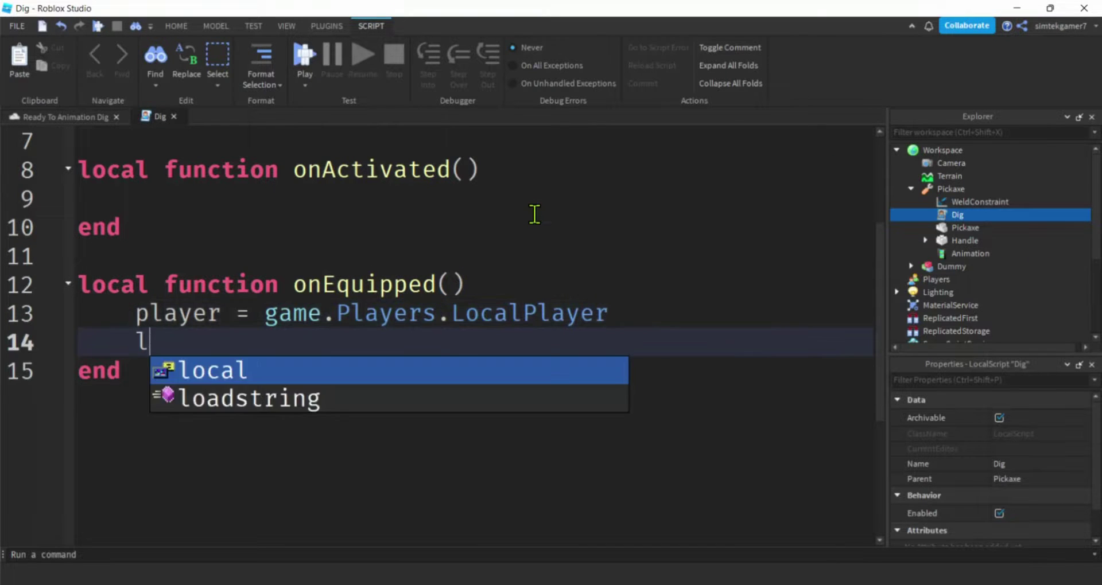
{"action": "type", "text": "oc"}
{"action": "key", "text": "BackSpace"}
{"action": "key", "text": "BackSpace"}
{"action": "key", "text": "BackSpace"}
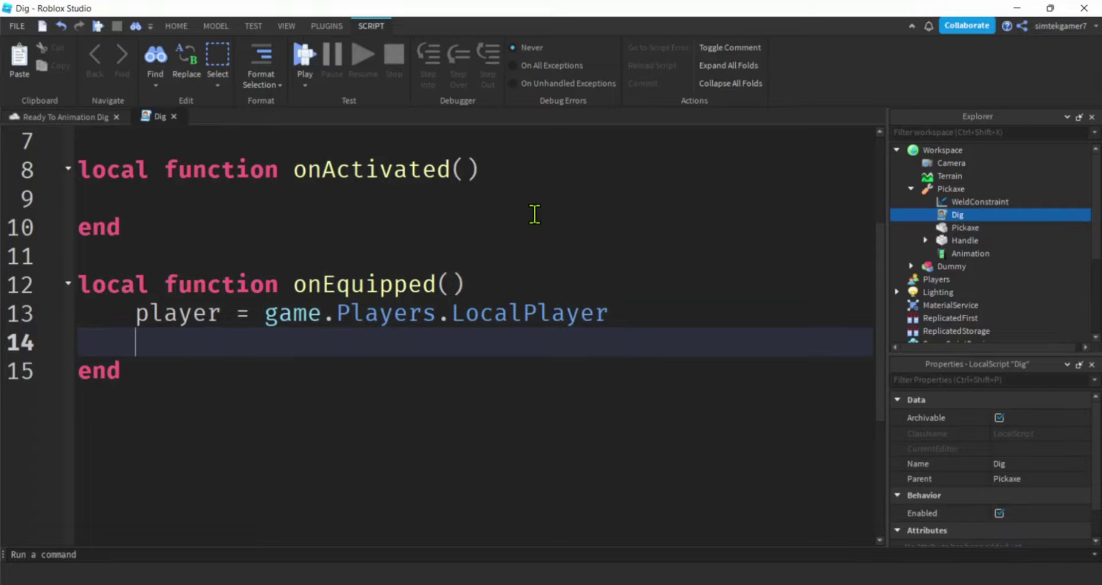
Step: Store the tool's activation event in onEquipped as connection = tool.Activated:Connect(onActivated)
{"action": "type", "text": "connec"}
{"action": "key", "text": "Tab"}
{"action": "type", "text": "="}
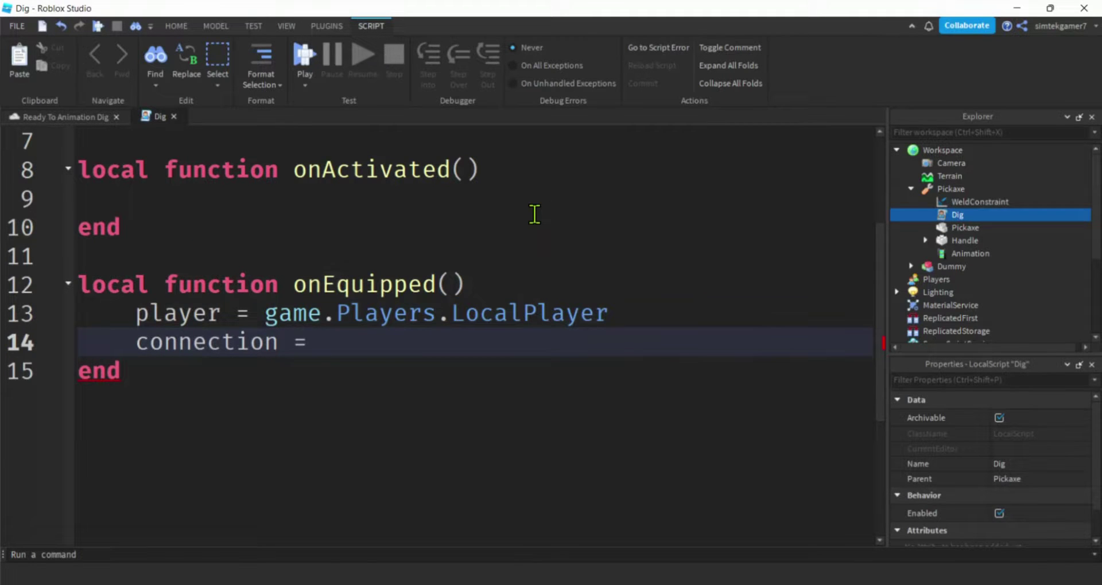
{"action": "type", "text": " tool.A"}
{"action": "key", "text": "Tab"}
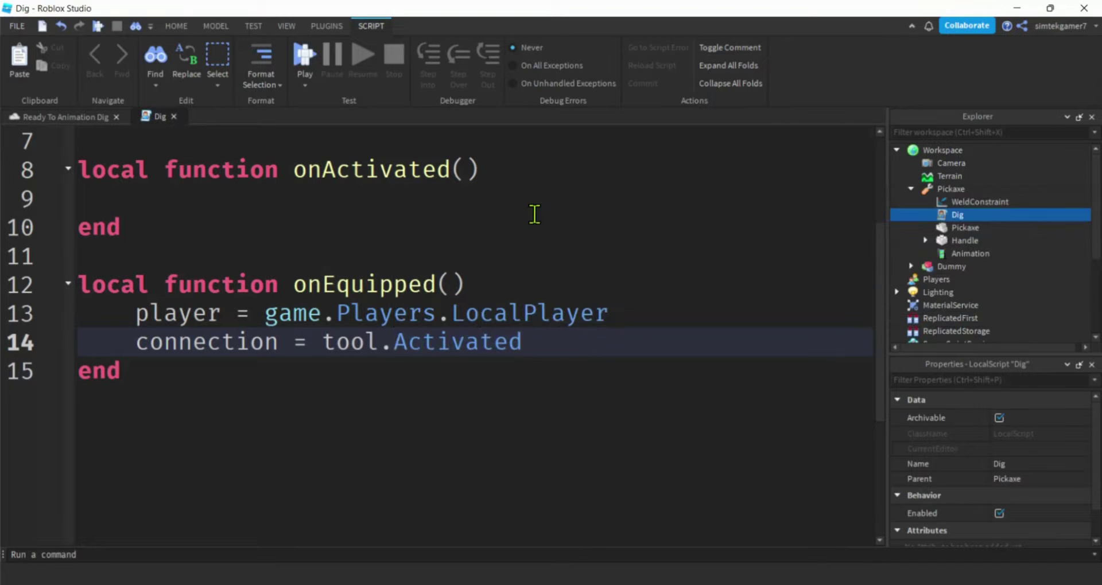
{"action": "type", "text": ":C"}
{"action": "key", "text": "Tab"}
{"action": "type", "text": "onA"}
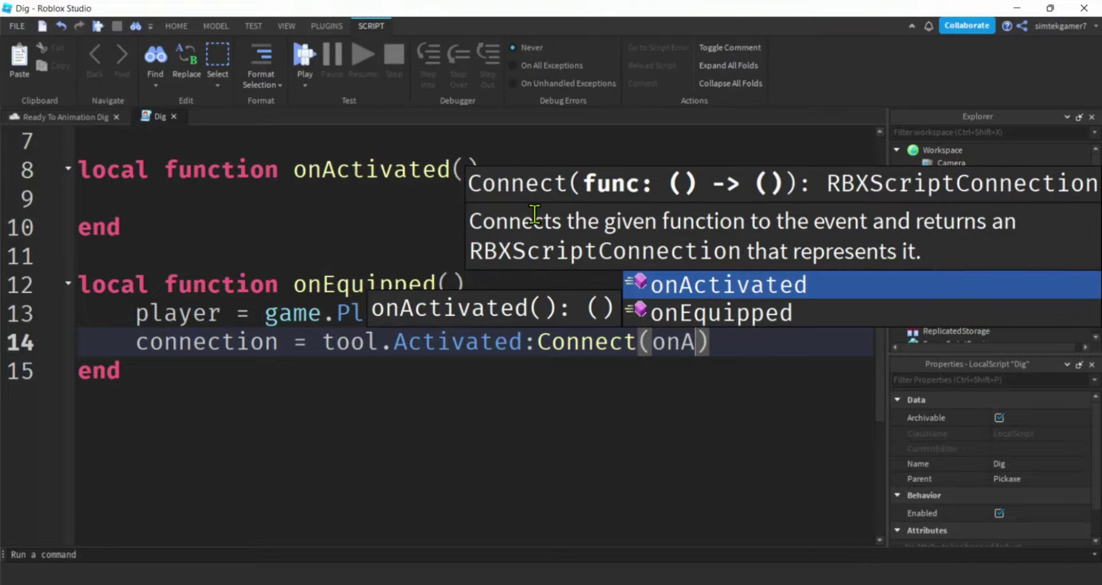
{"action": "key", "text": "Tab"}
{"action": "key", "text": "Right"}
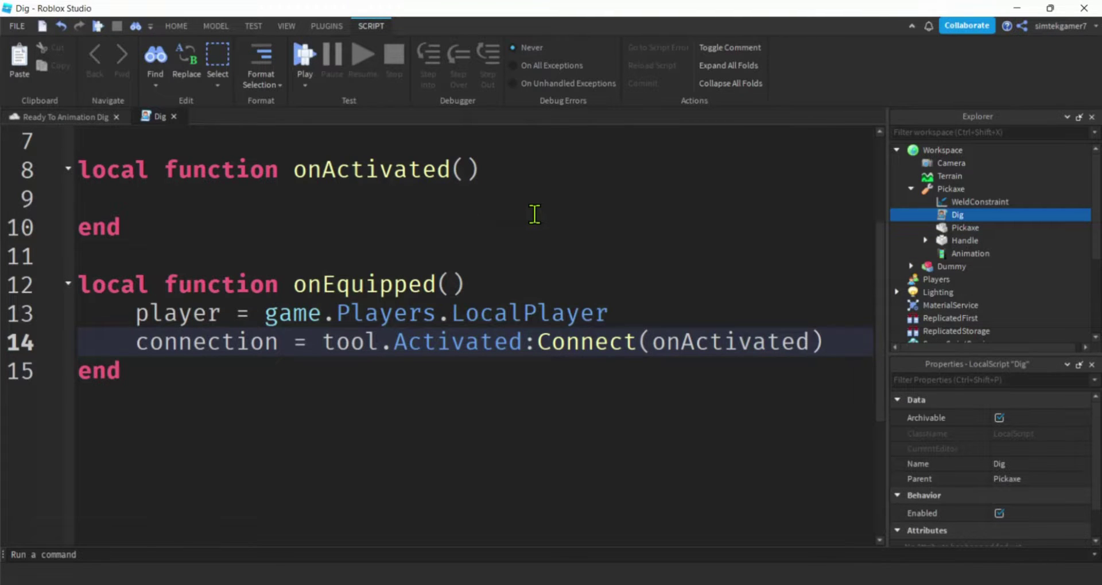
{"action": "key", "text": "Return"}
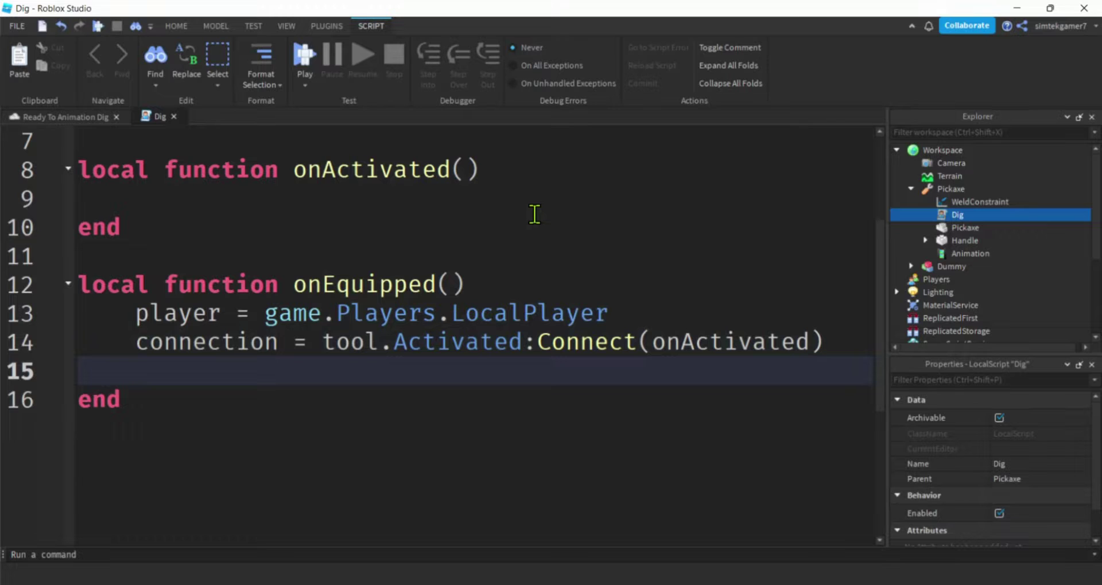
Step: Assign the character in onEquipped as char = player.Character or player.CharacterAdded:Wait()
{"action": "type", "text": "char = "}
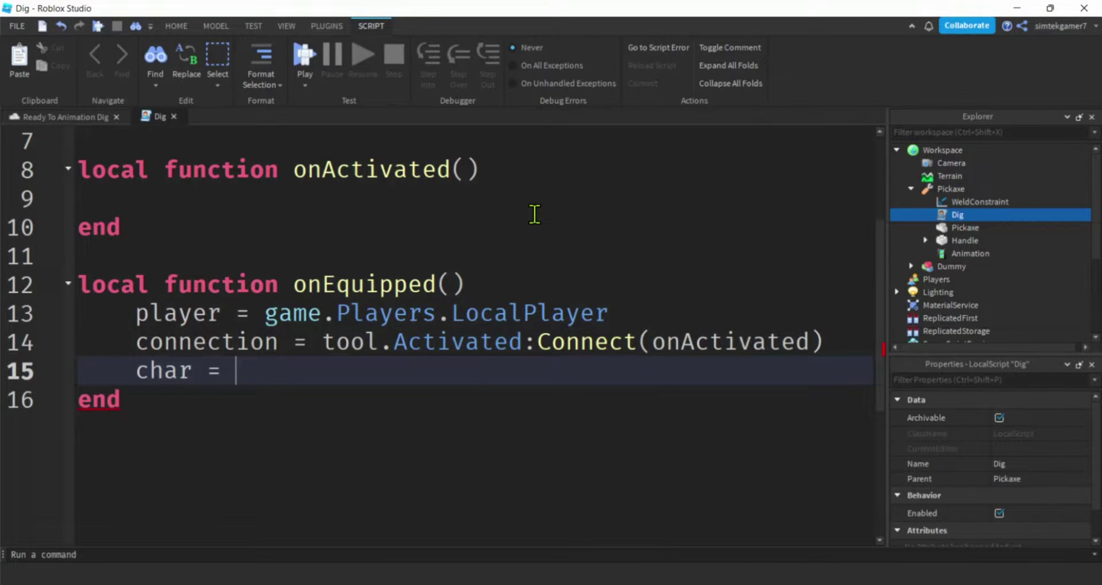
{"action": "type", "text": "player"}
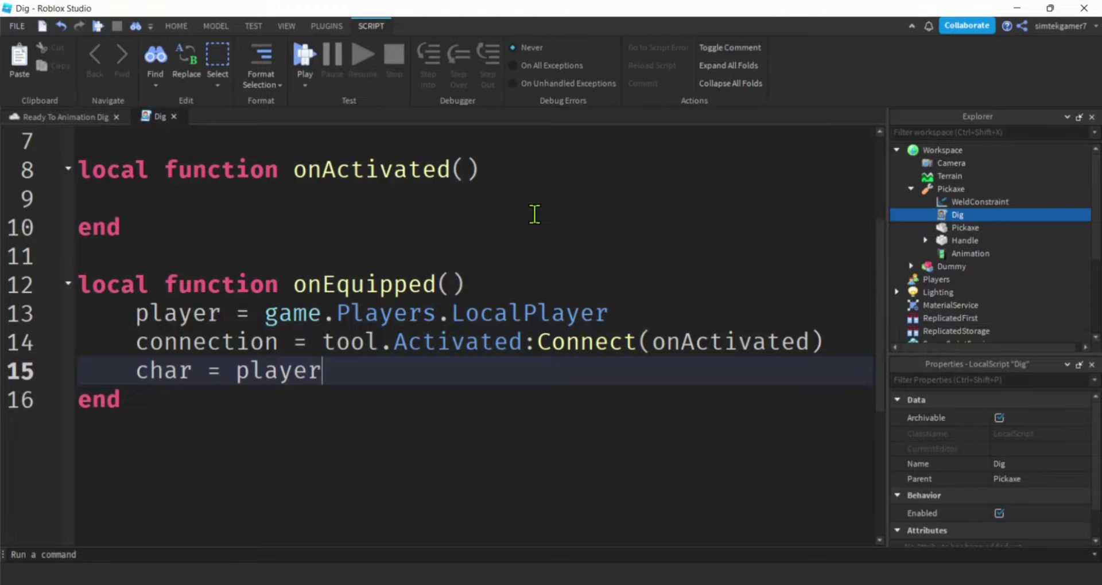
{"action": "type", "text": "."}
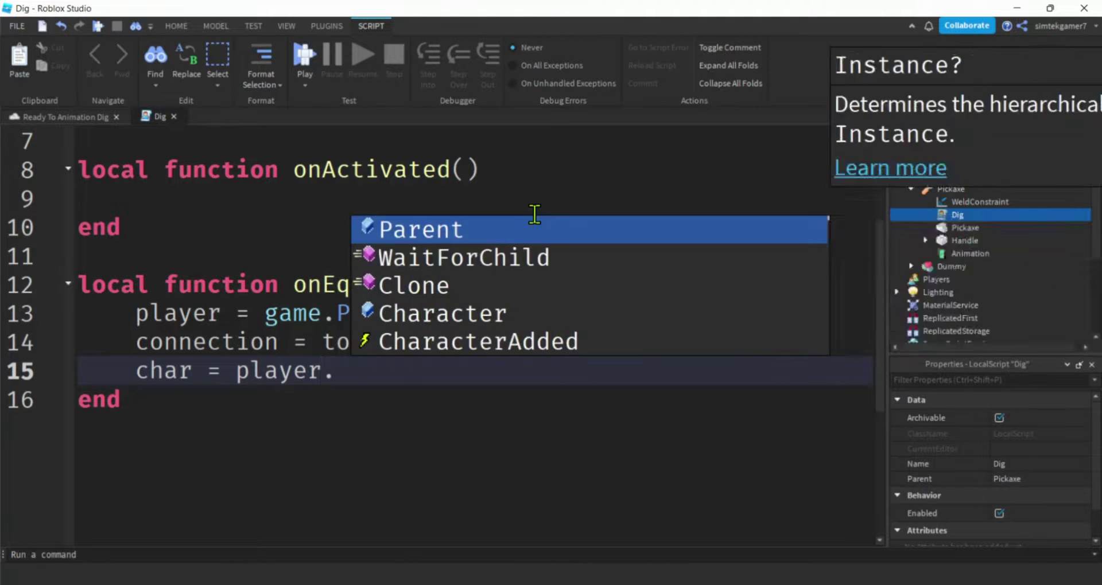
{"action": "type", "text": "Character "}
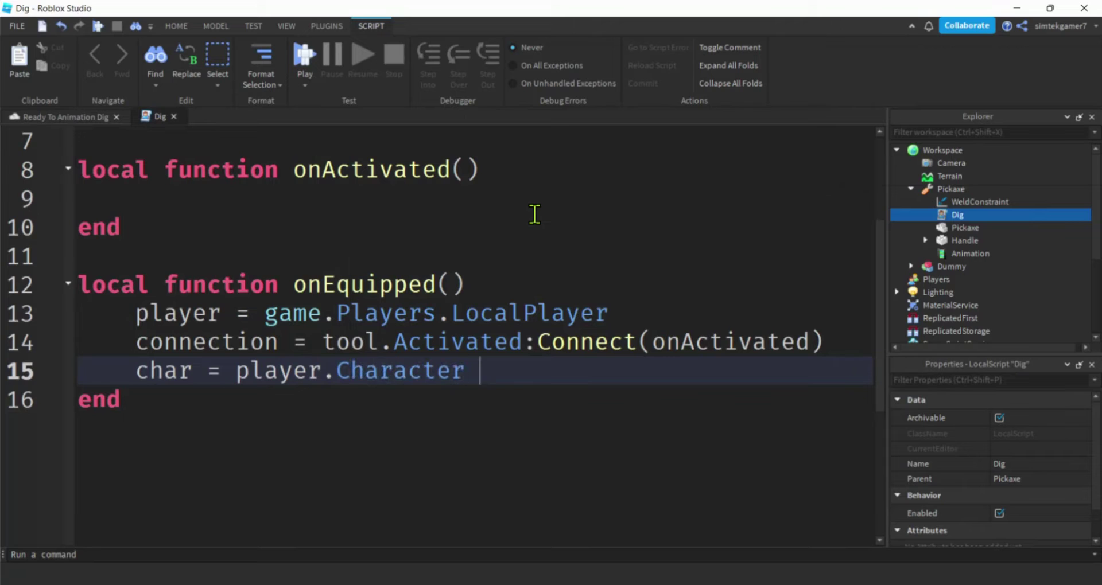
{"action": "type", "text": "or player.C"}
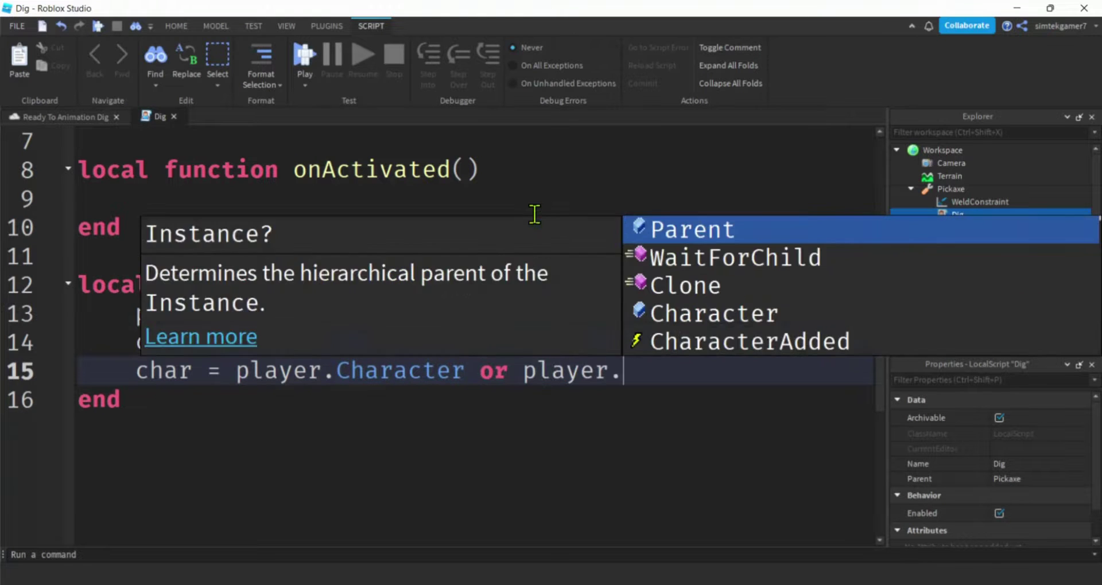
{"action": "key", "text": "Down"}
{"action": "key", "text": "Down"}
{"action": "key", "text": "Tab"}
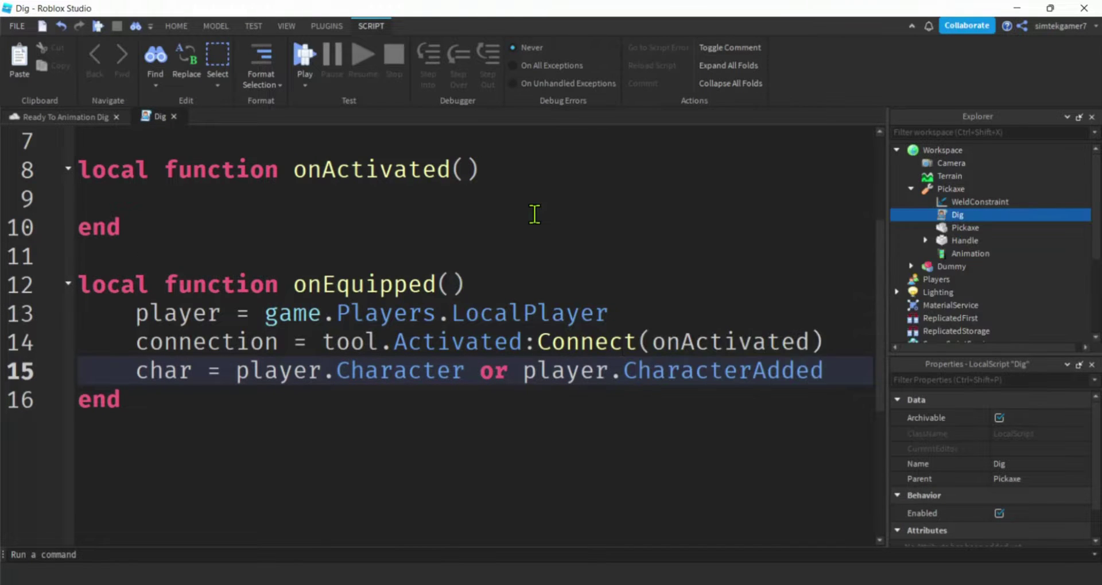
{"action": "type", "text": ":Wait()"}
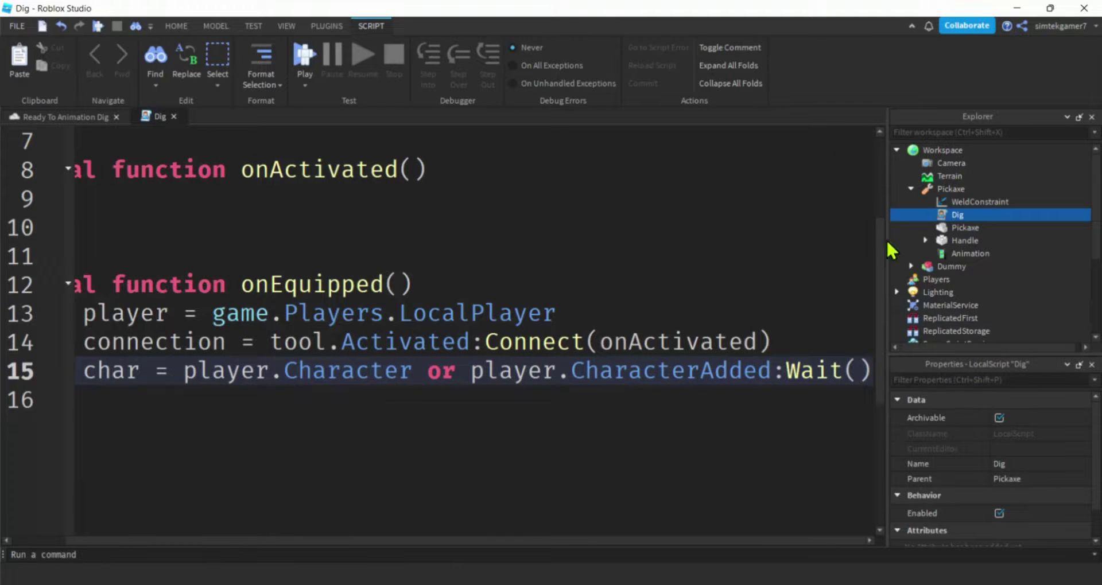
Step: Widen the script editor so the full char line fits, and start a new line beneath it
{"action": "left_click_drag", "start_coordinate": [888, 243], "coordinate": [948, 245]}
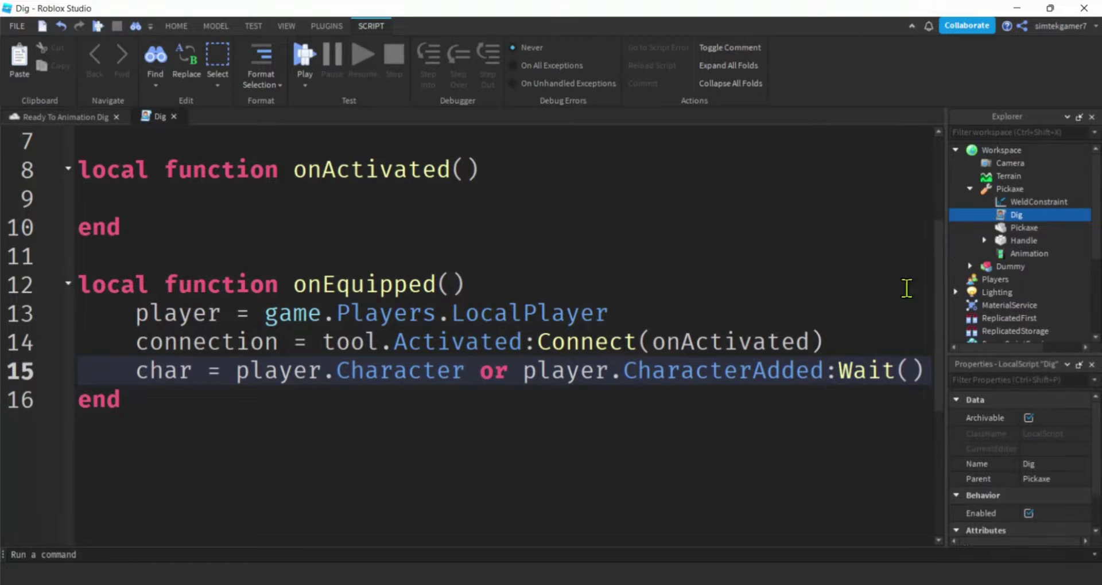
{"action": "left_click", "coordinate": [915, 343]}
{"action": "left_click", "coordinate": [923, 367]}
{"action": "key", "text": "Return"}
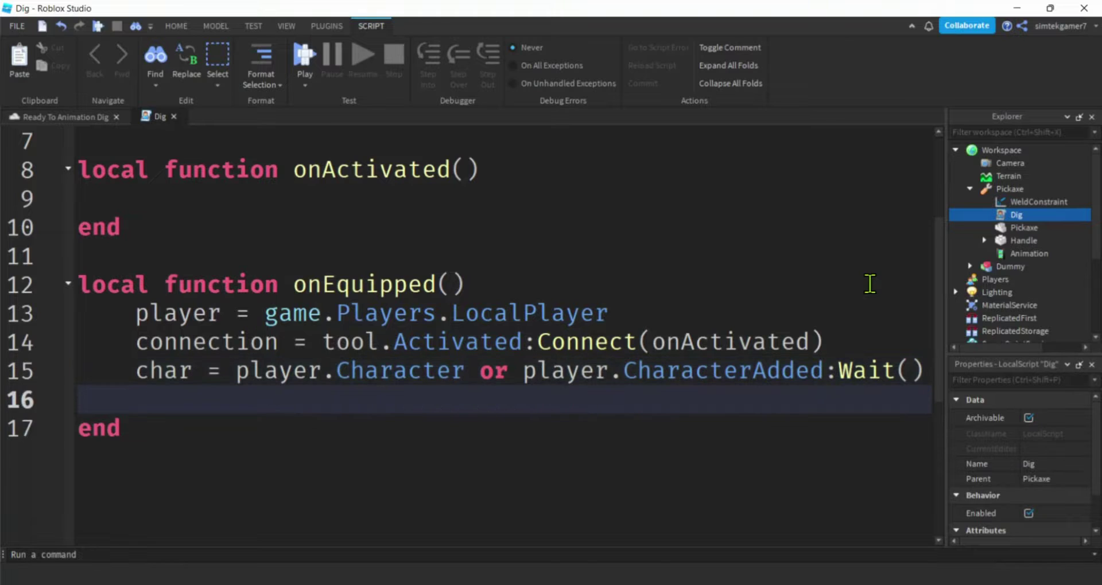
Step: Declare the humanoid in onEquipped as local hum = char:WaitForChild("Humanoid")
{"action": "type", "text": "local hum ="}
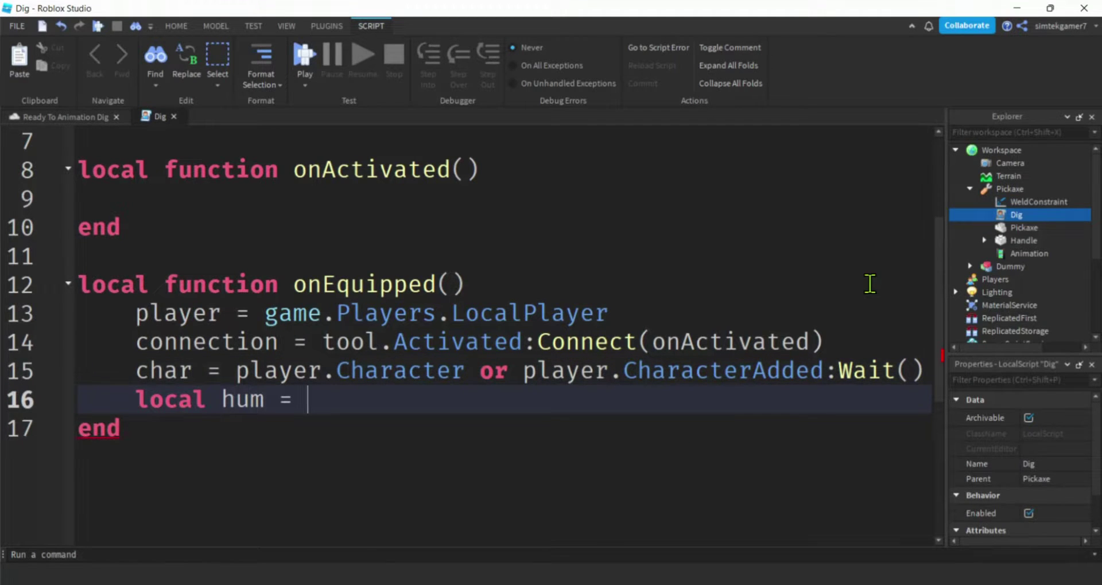
{"action": "type", "text": " char"}
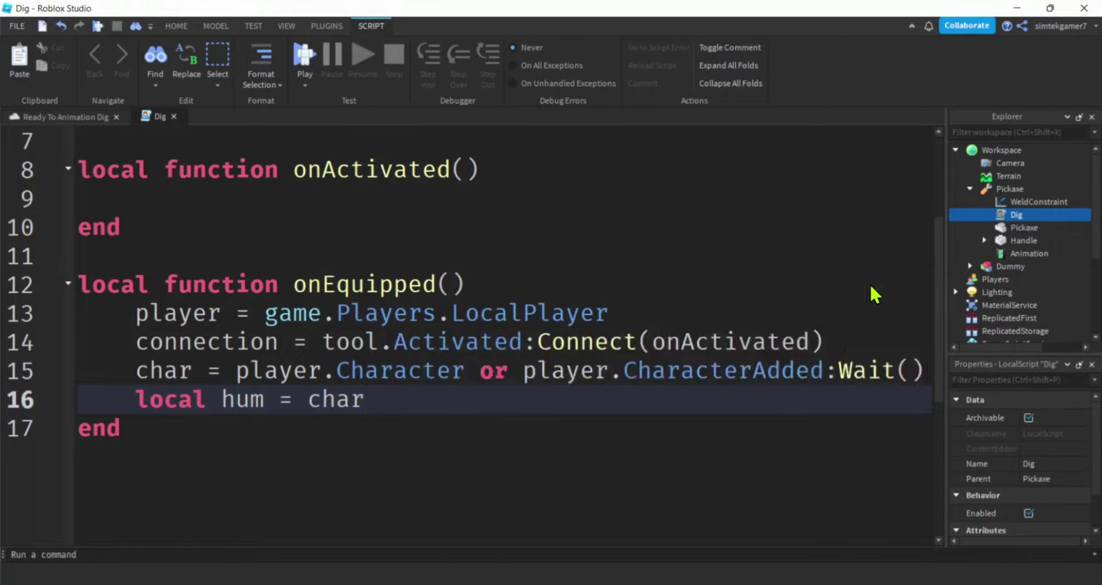
{"action": "type", "text": ":W"}
{"action": "key", "text": "Tab"}
{"action": "type", "text": "\"Humanoid"}
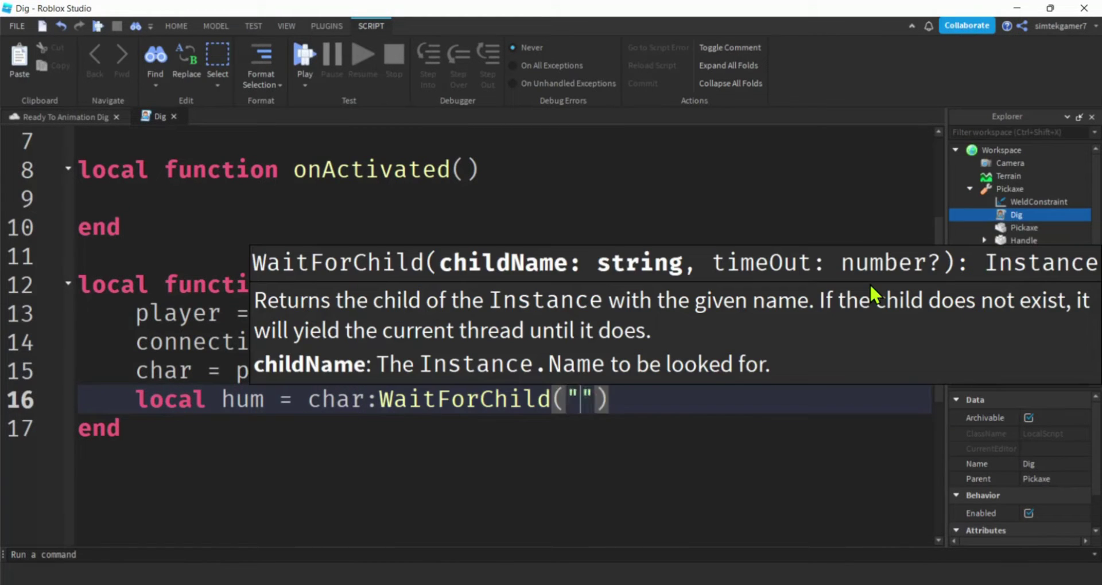
{"action": "key", "text": "End"}
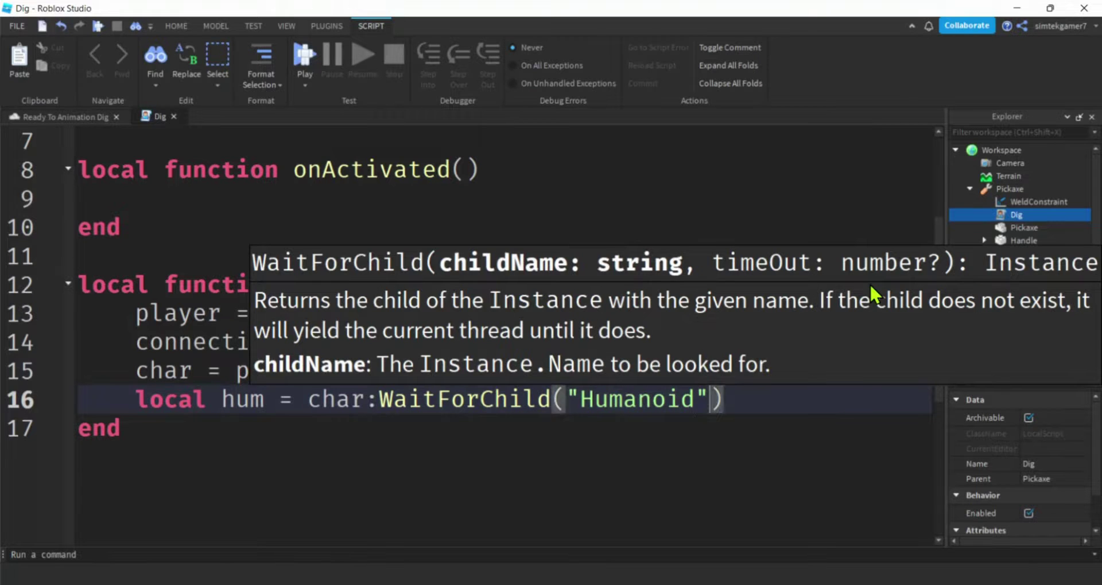
Step: Load the animation in onEquipped with track = hum.Animator:LoadAnimation(anim) beneath the humanoid line
{"action": "key", "text": "Return"}
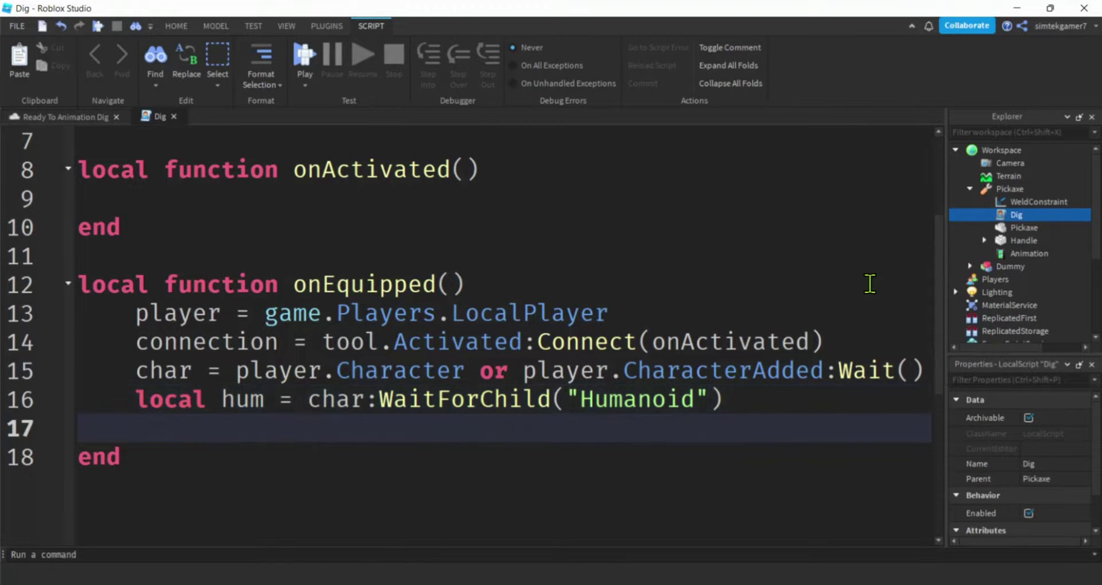
{"action": "type", "text": "ta"}
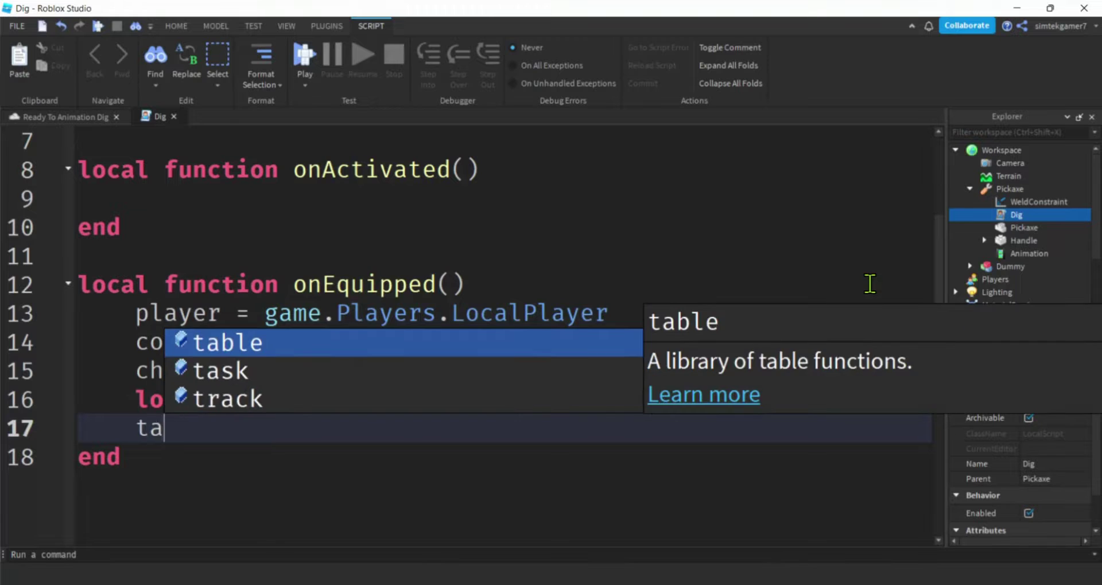
{"action": "key", "text": "BackSpace"}
{"action": "type", "text": "rack "}
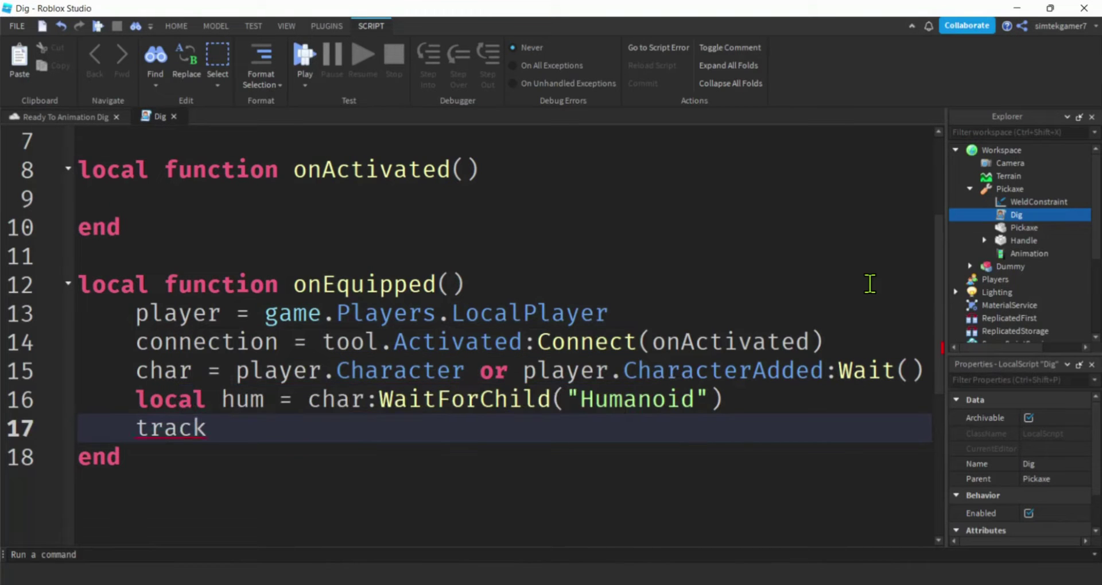
{"action": "type", "text": "= hum."}
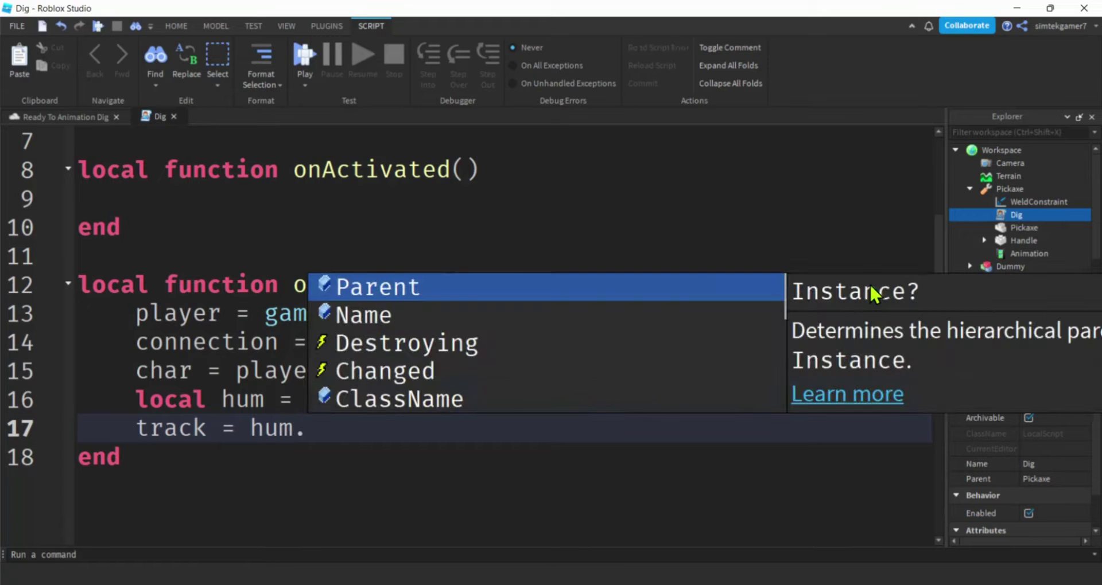
{"action": "type", "text": "Animator:Lo"}
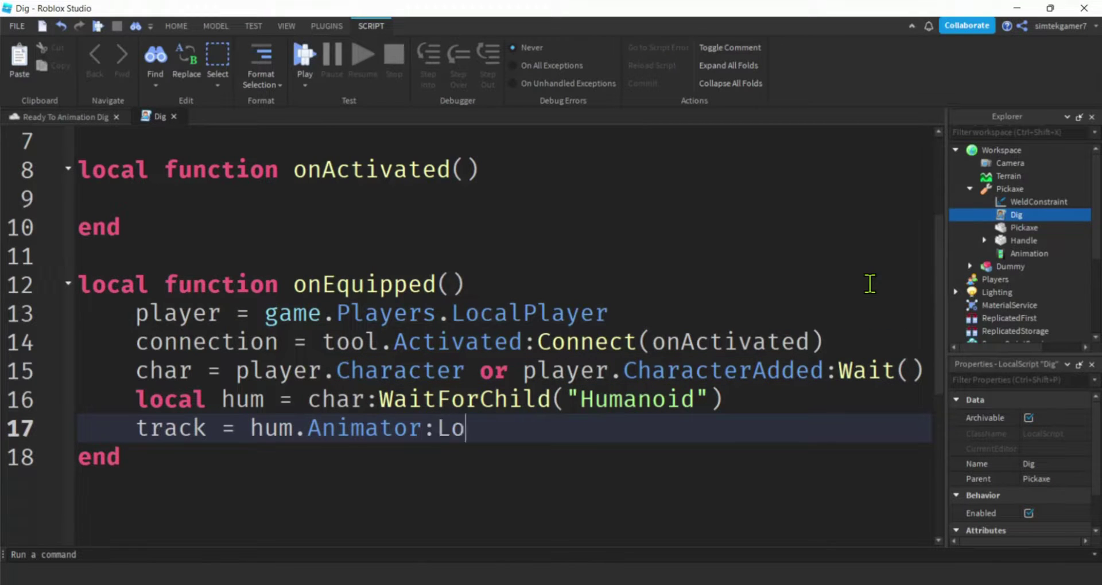
{"action": "type", "text": "adAnimation("}
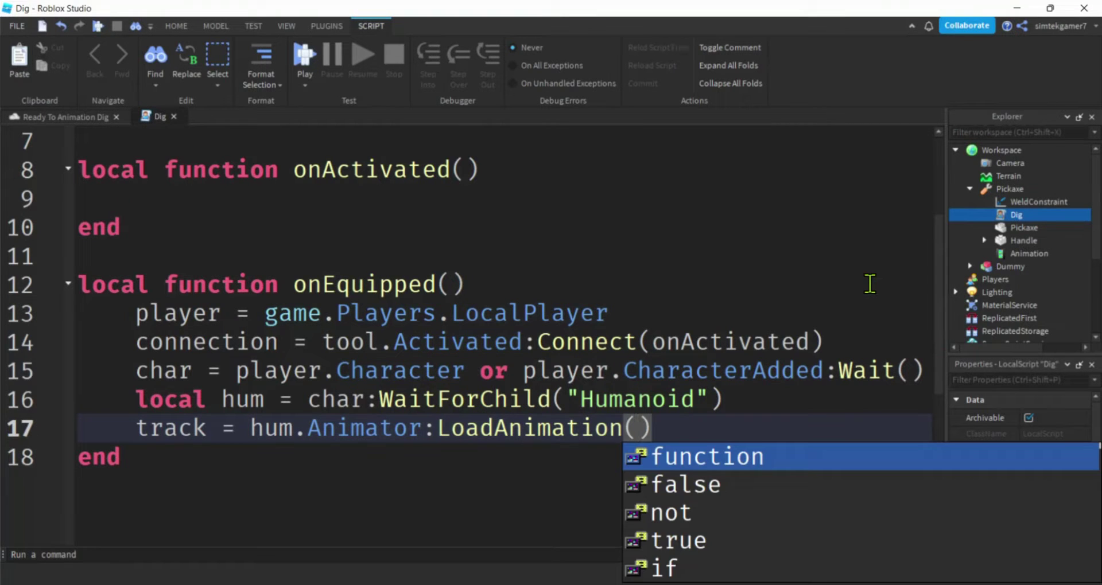
{"action": "type", "text": "anim)"}
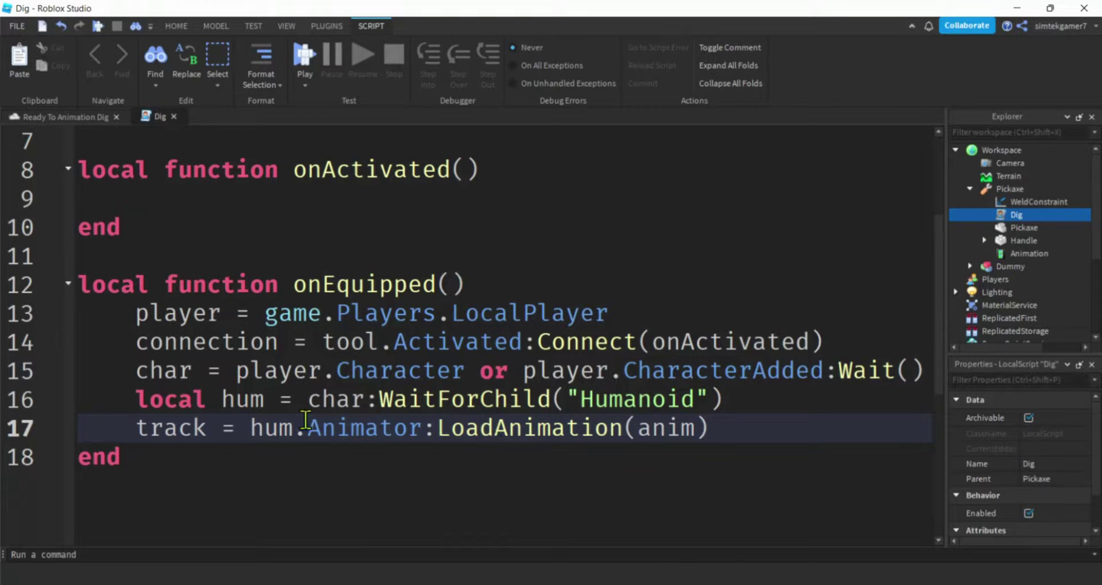
{"action": "double_click", "coordinate": [155, 430]}
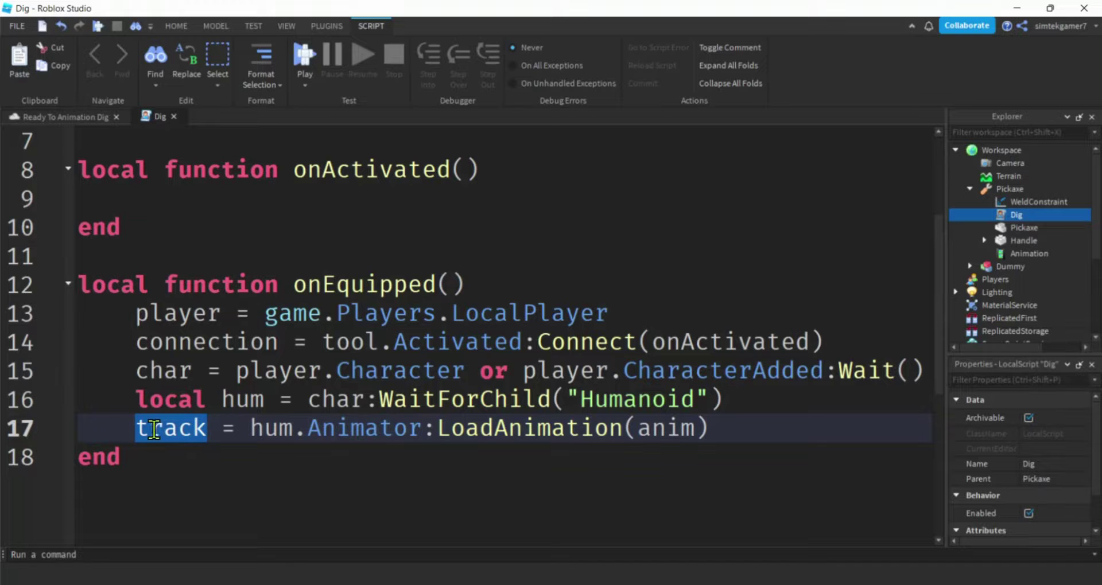
Step: Declare a local function onUnequipped() below the onEquipped function, separated by a blank line
{"action": "scroll", "coordinate": [189, 413], "scroll_direction": "down", "scroll_amount": 1}
{"action": "left_click", "coordinate": [163, 381]}
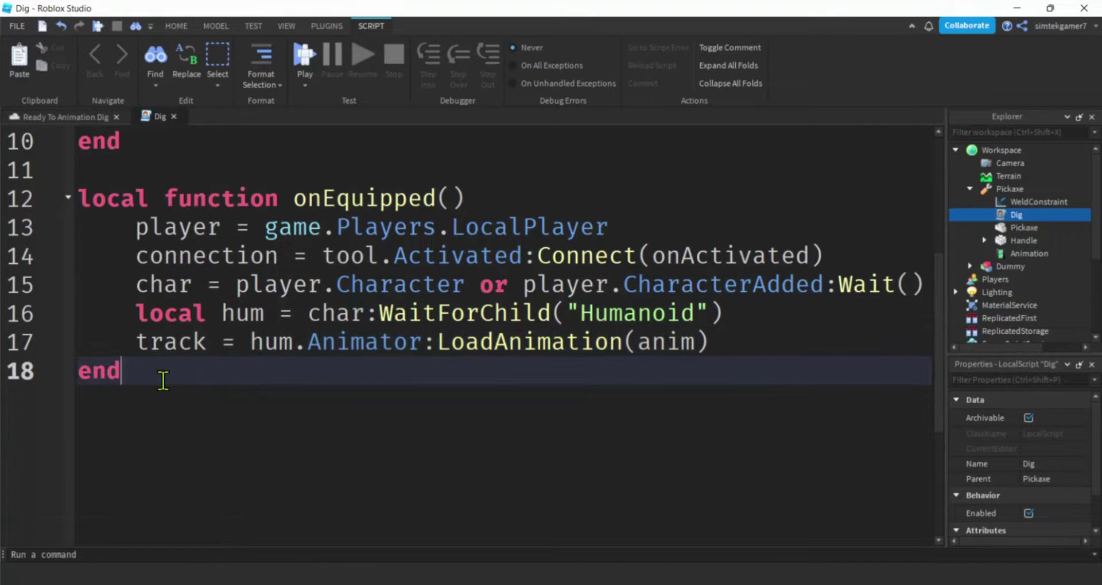
{"action": "key", "text": "Return"}
{"action": "key", "text": "Return"}
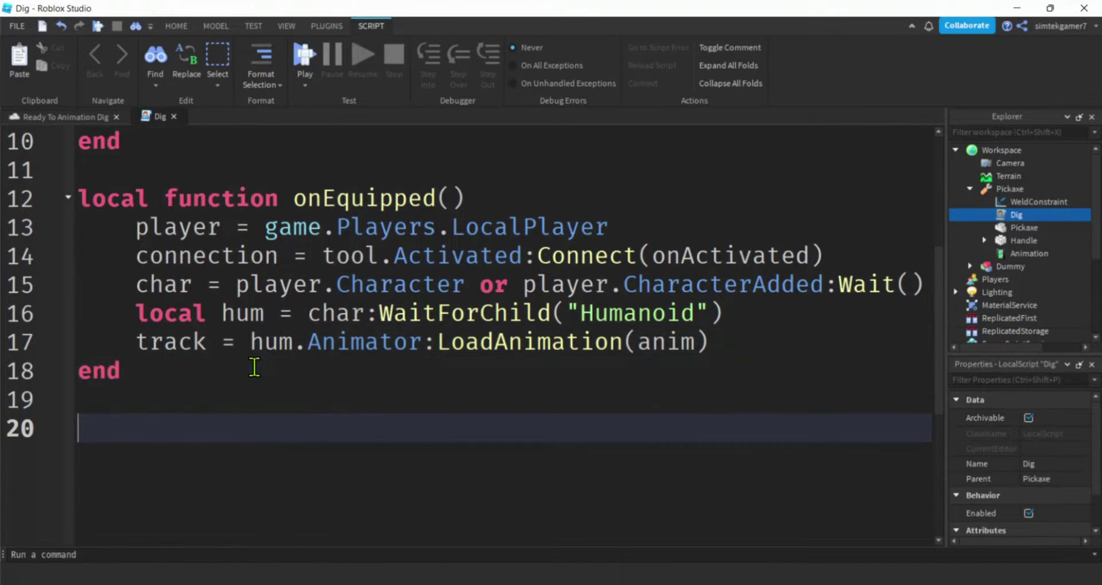
{"action": "type", "text": "local fu"}
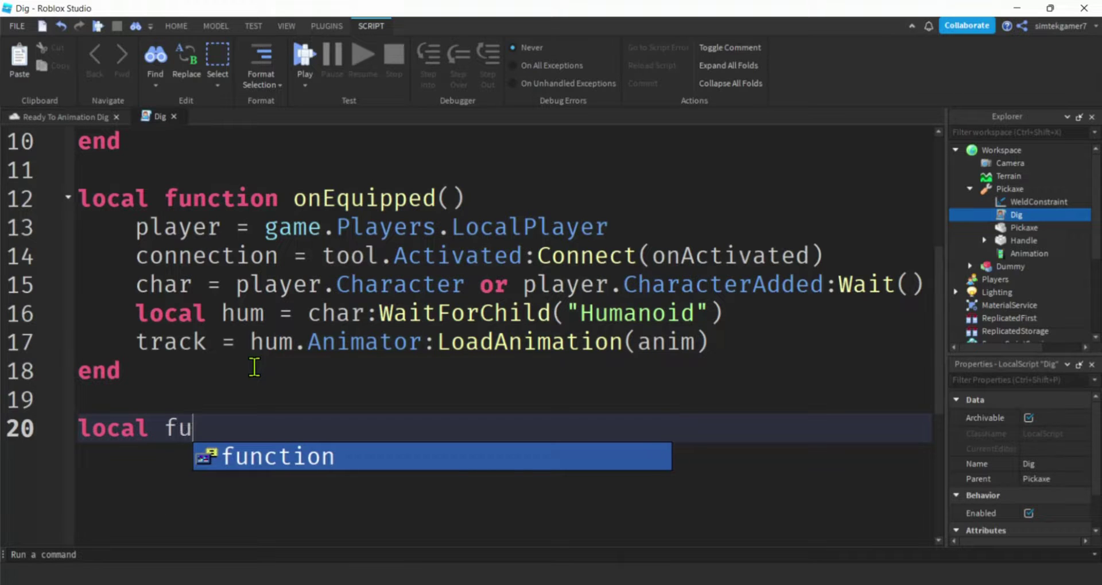
{"action": "type", "text": "nction on"}
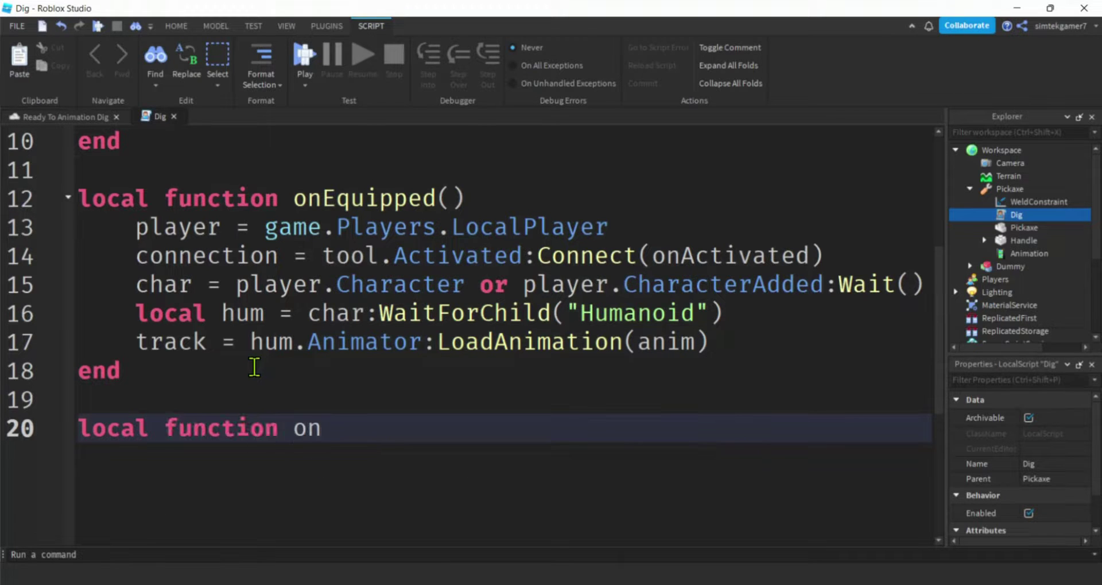
{"action": "type", "text": "Unequi"}
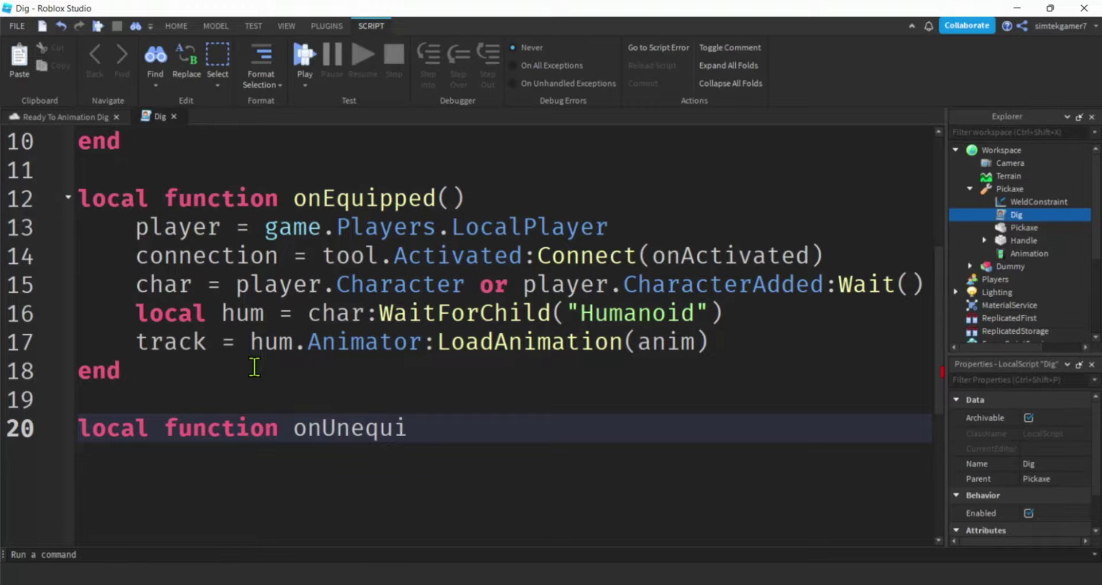
{"action": "type", "text": "pped()"}
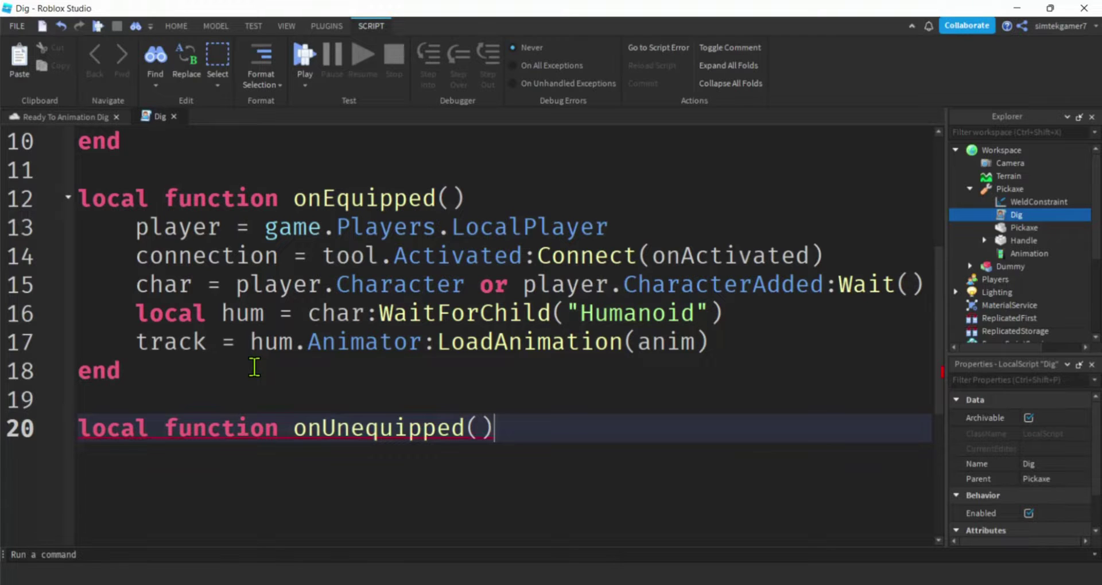
Step: Reset the variables inside onUnequipped with player = nil and char = nil on separate lines
{"action": "key", "text": "Return"}
{"action": "type", "text": "p"}
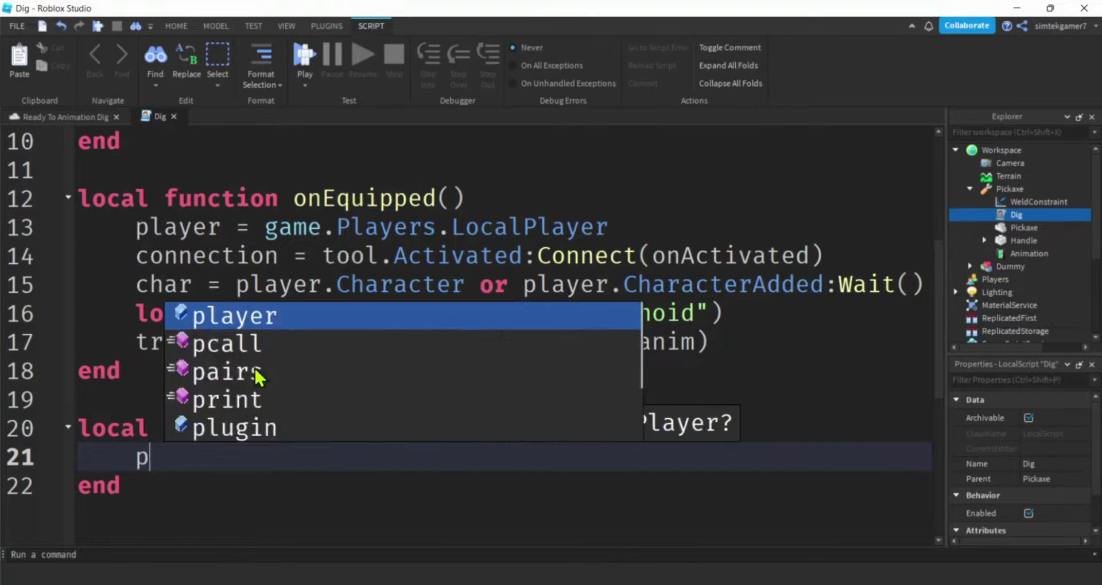
{"action": "type", "text": "layer = nil"}
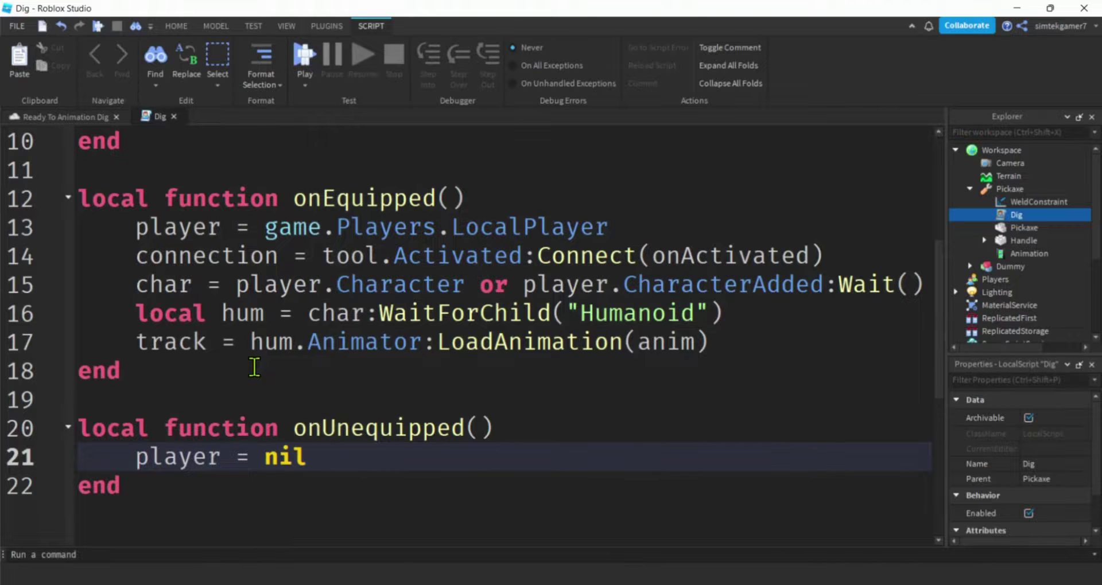
{"action": "key", "text": "Return"}
{"action": "scroll", "coordinate": [258, 369], "scroll_direction": "down", "scroll_amount": 2}
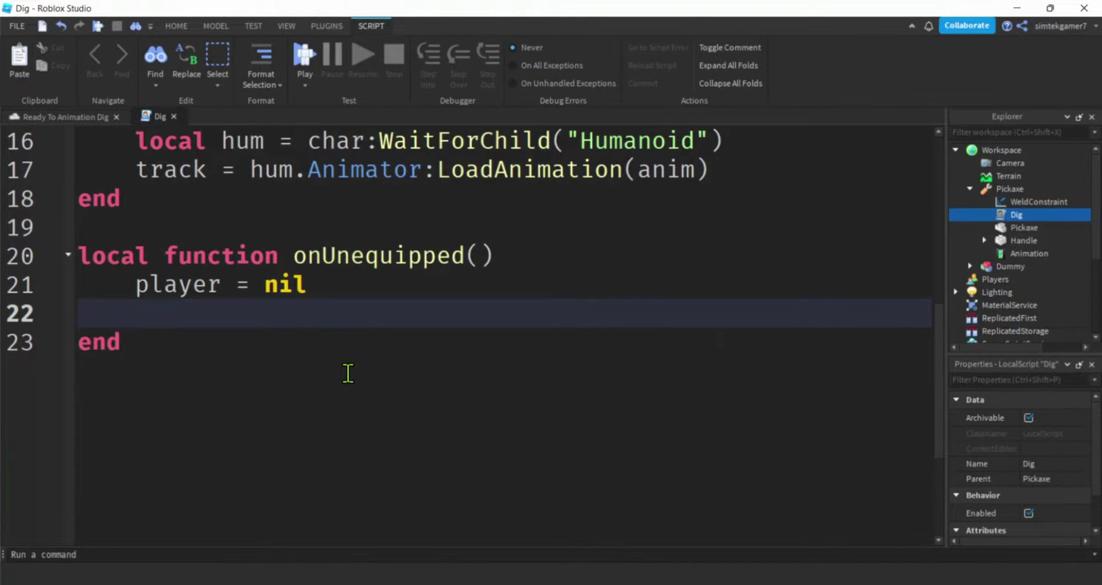
{"action": "type", "text": "char = nil"}
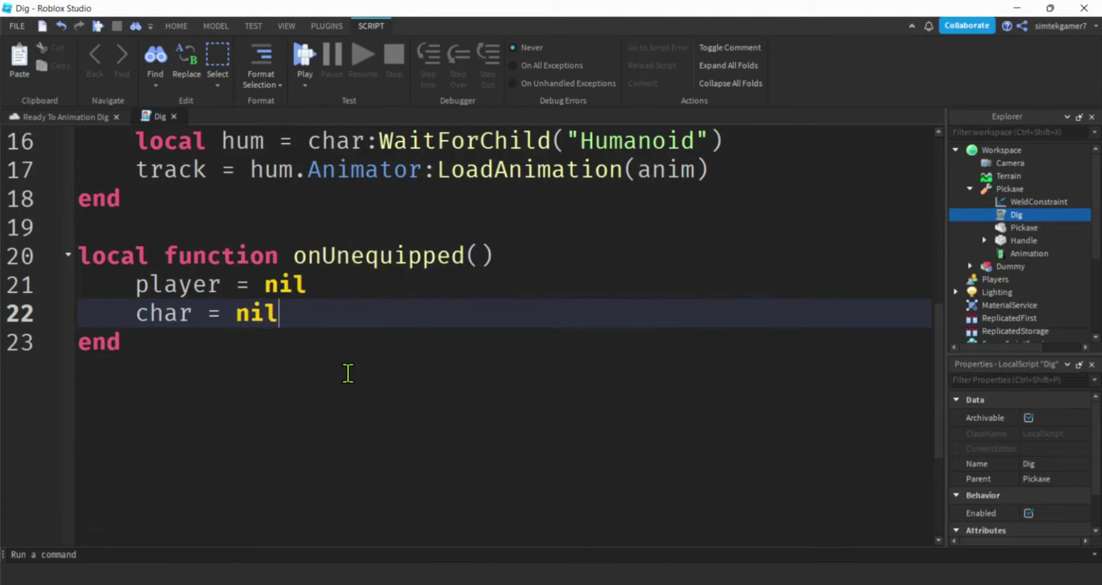
Step: End the activation connection in onUnequipped by adding connection:Disconnect() after the char reset
{"action": "key", "text": "Return"}
{"action": "type", "text": "con"}
{"action": "key", "text": "Tab"}
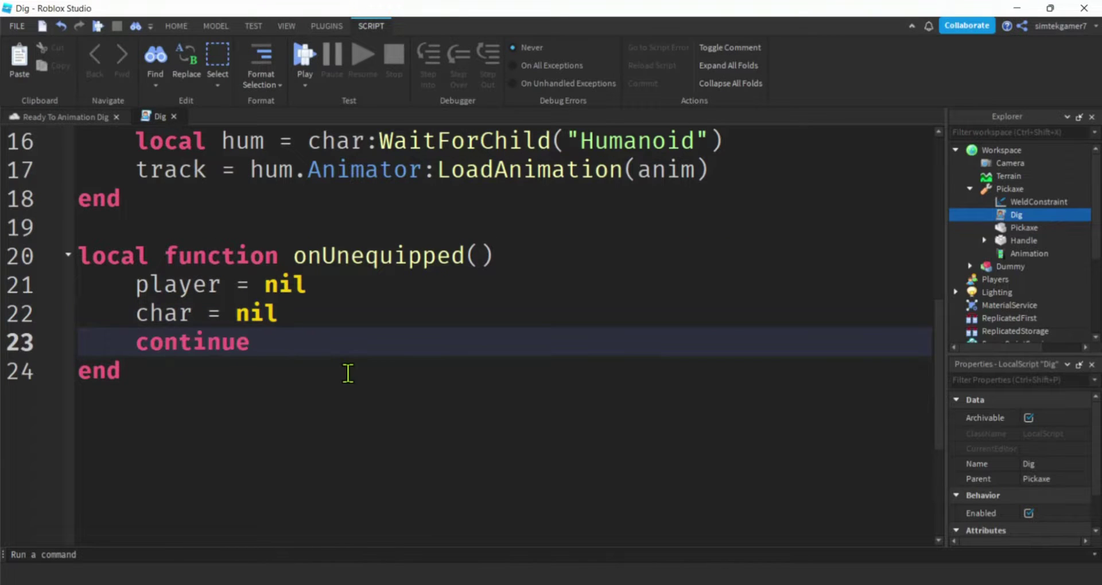
{"action": "key", "text": "BackSpace"}
{"action": "key", "text": "BackSpace"}
{"action": "key", "text": "BackSpace"}
{"action": "key", "text": "BackSpace"}
{"action": "key", "text": "BackSpace"}
{"action": "key", "text": "BackSpace"}
{"action": "type", "text": "nn"}
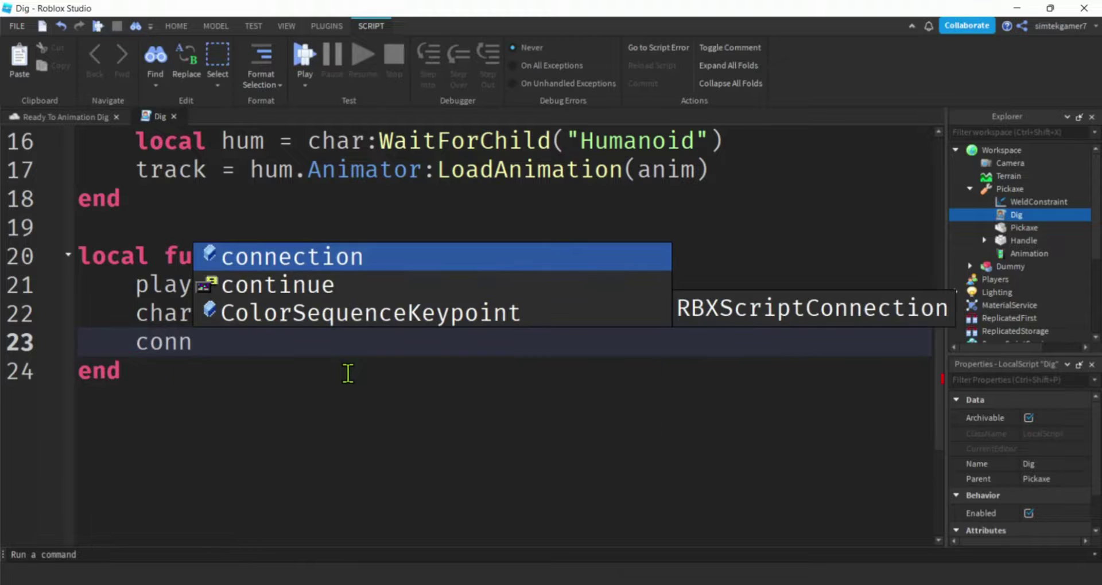
{"action": "key", "text": "Tab"}
{"action": "type", "text": ":"}
{"action": "key", "text": "Tab"}
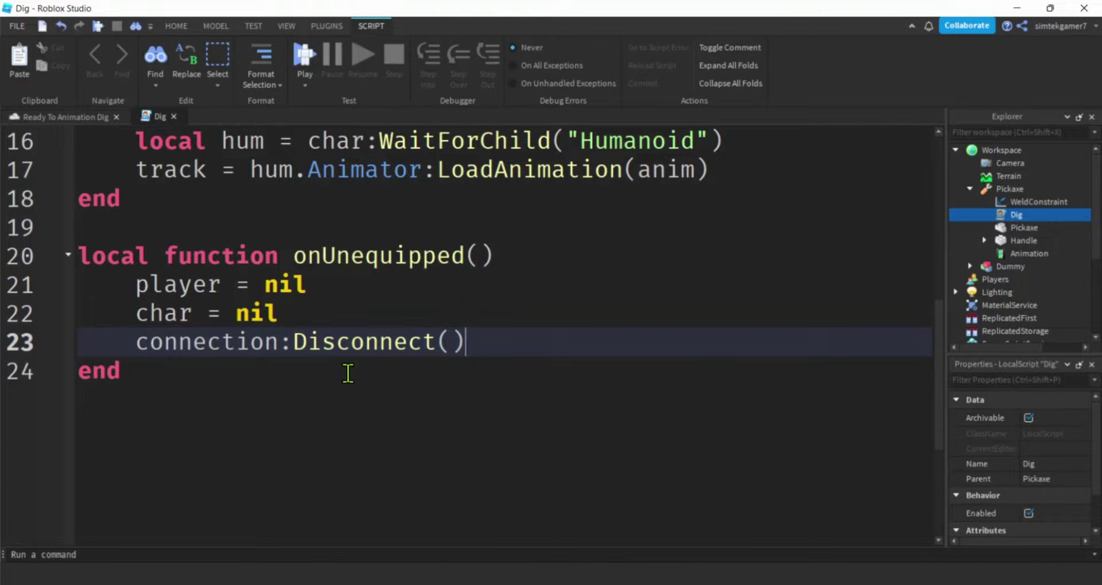
Step: Hook up the equip event below the onUnequipped function with tool.Equipped:Connect(onEquipped)
{"action": "key", "text": "Down"}
{"action": "key", "text": "Return"}
{"action": "key", "text": "Return"}
{"action": "type", "text": "too"}
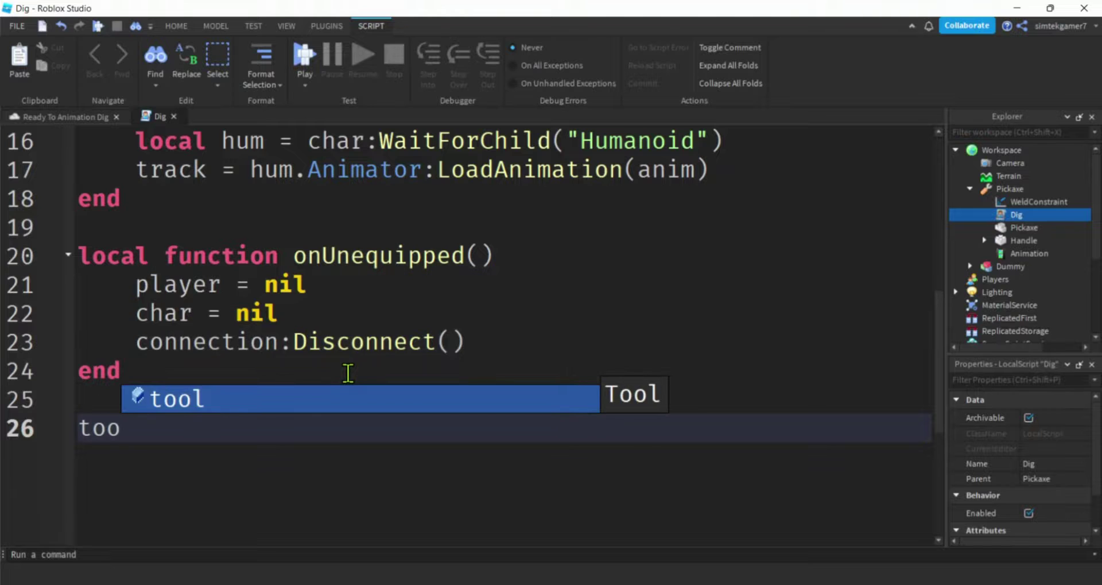
{"action": "key", "text": "Tab"}
{"action": "type", "text": ".E"}
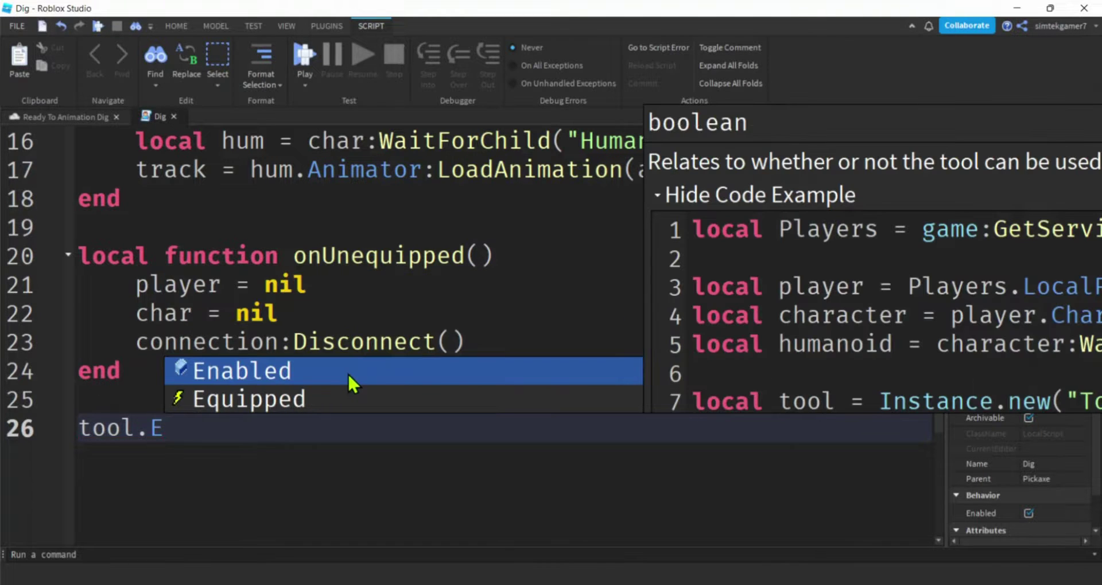
{"action": "key", "text": "Down"}
{"action": "key", "text": "Tab"}
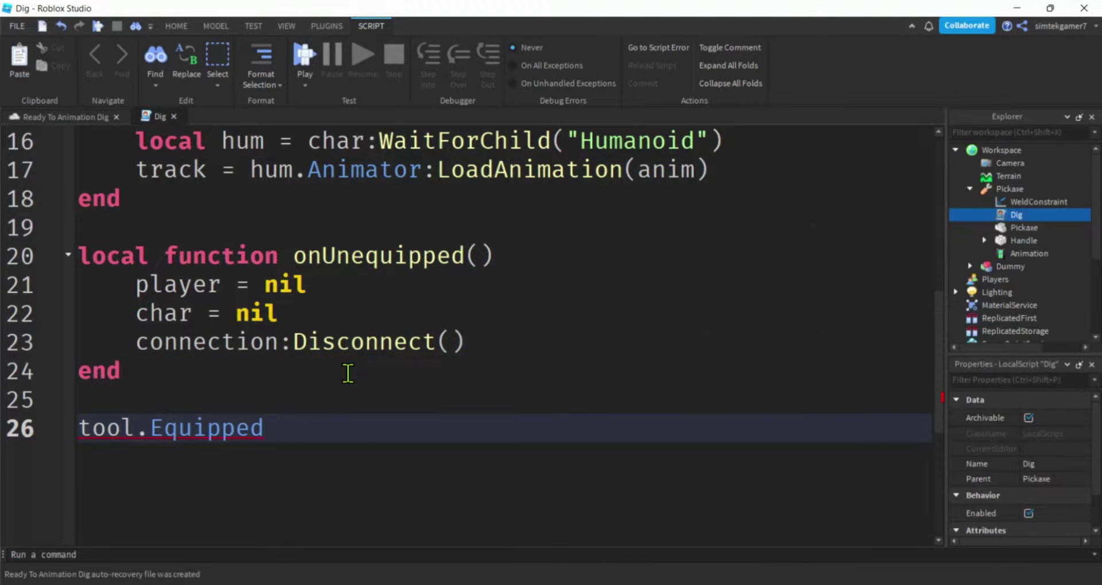
{"action": "type", "text": ":"}
{"action": "key", "text": "Tab"}
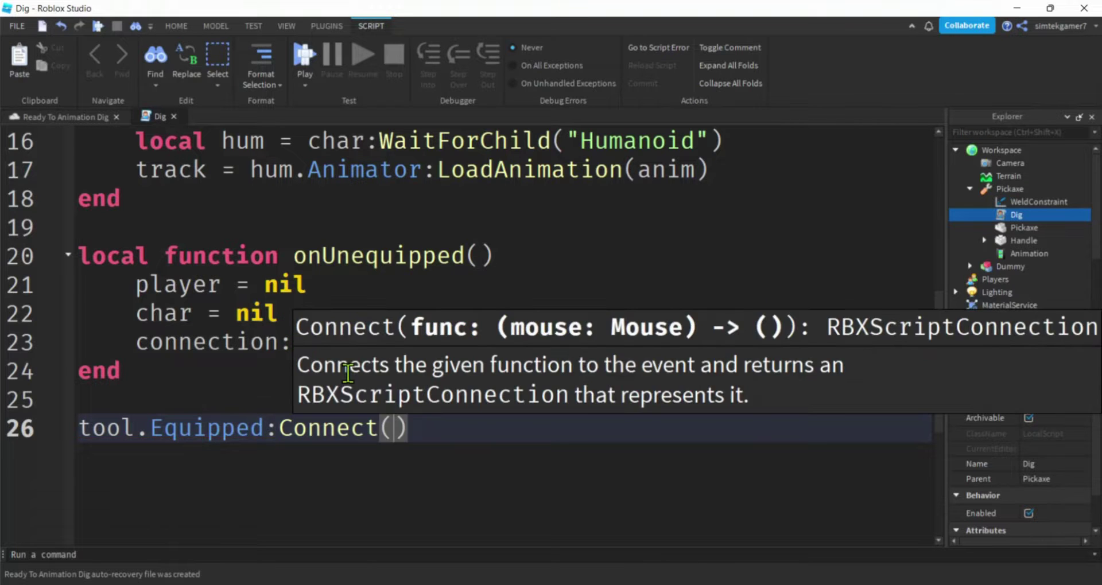
{"action": "type", "text": "on"}
{"action": "key", "text": "Down"}
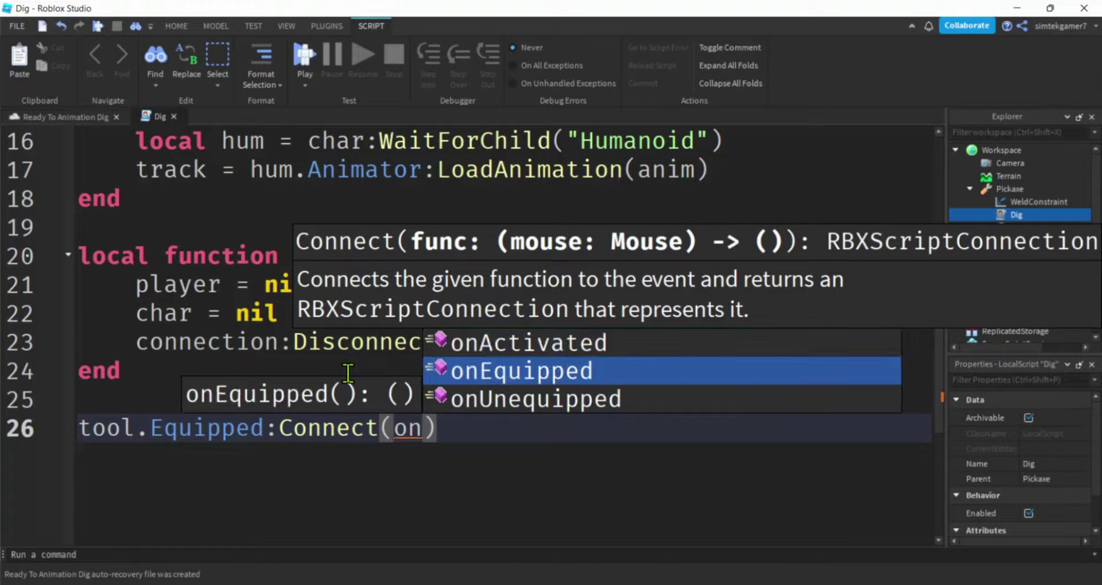
{"action": "key", "text": "Tab"}
{"action": "key", "text": "End"}
Step: Hook up the unequip event on the following line with tool.Unequipped:Connect(onUnequipped)
{"action": "key", "text": "Return"}
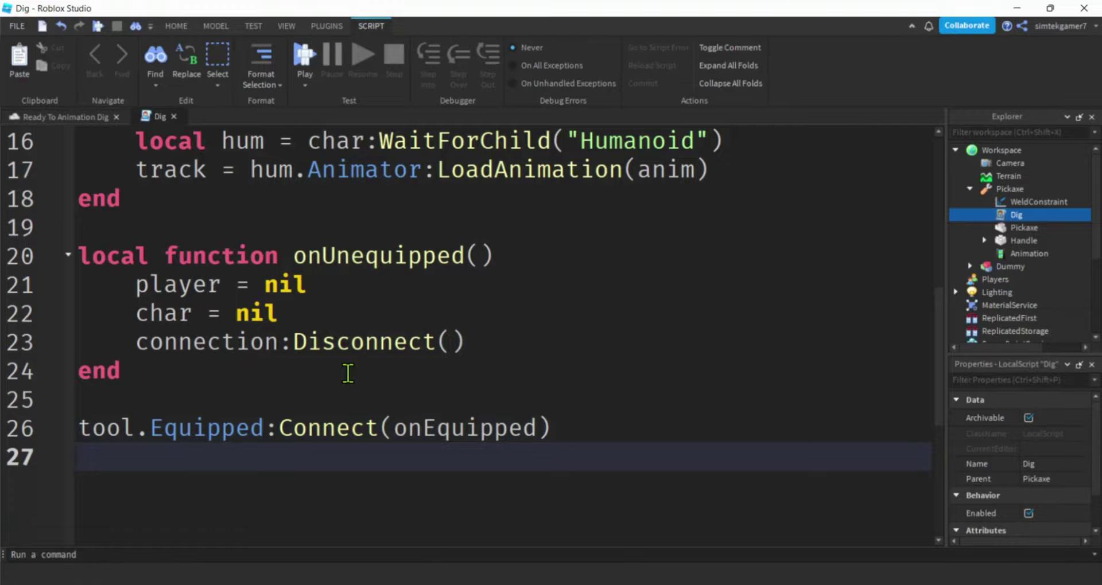
{"action": "type", "text": "t"}
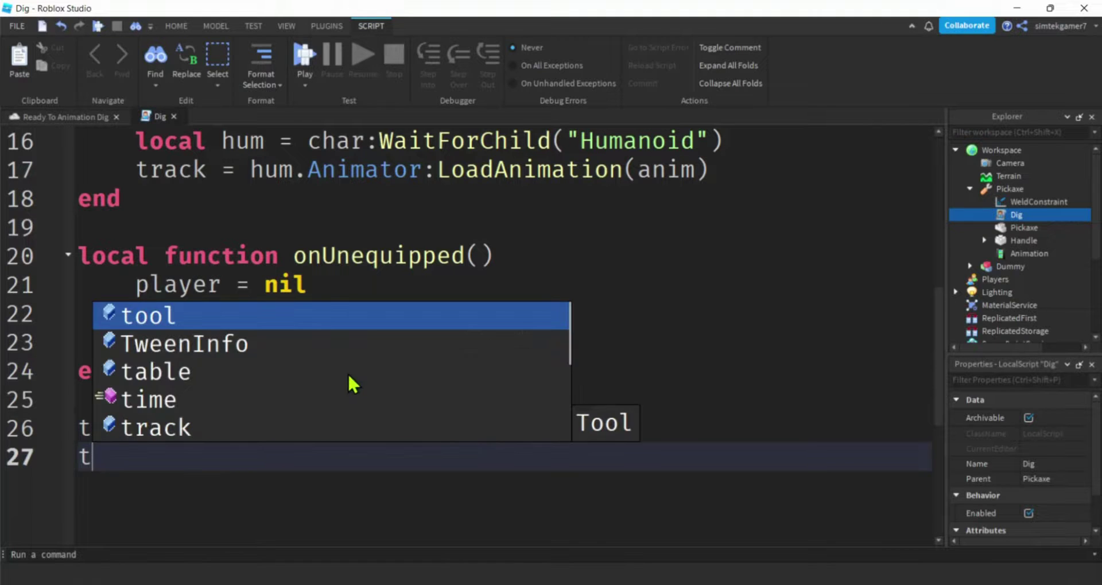
{"action": "type", "text": "ool.U"}
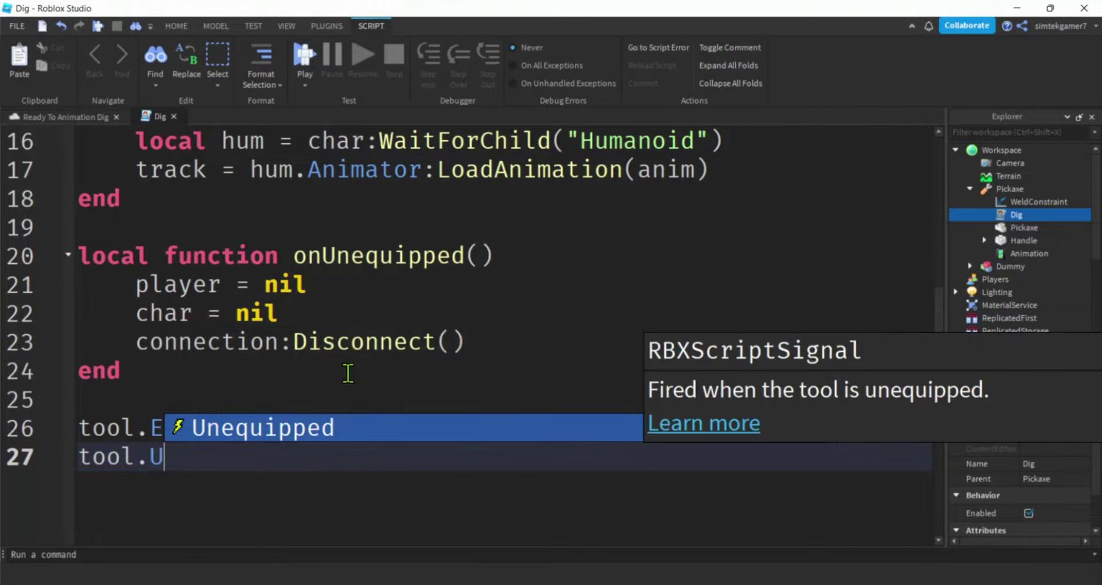
{"action": "key", "text": "Tab"}
{"action": "type", "text": ":"}
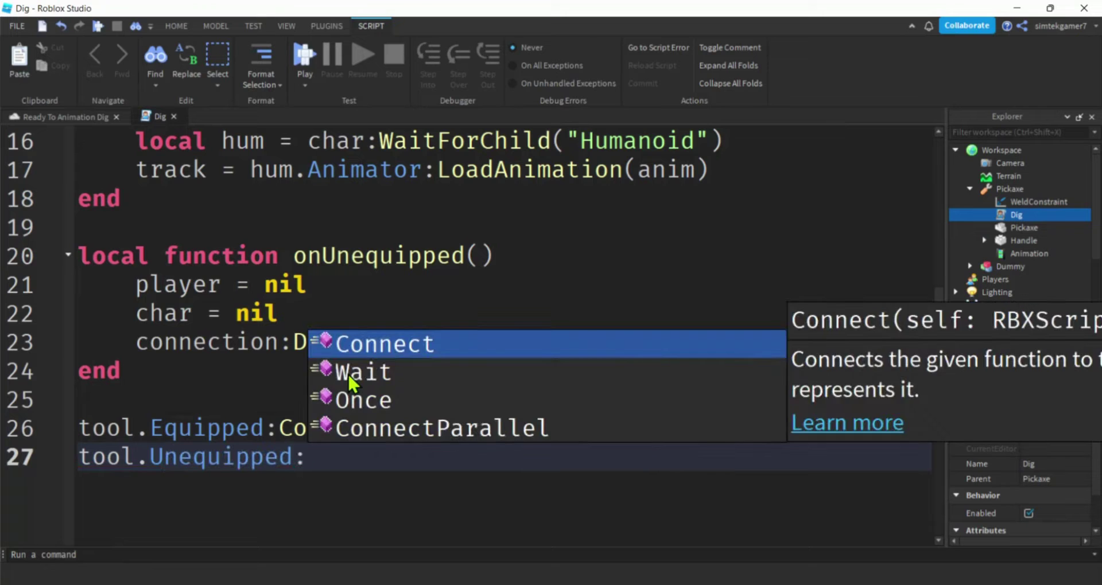
{"action": "key", "text": "Tab"}
{"action": "type", "text": "onU"}
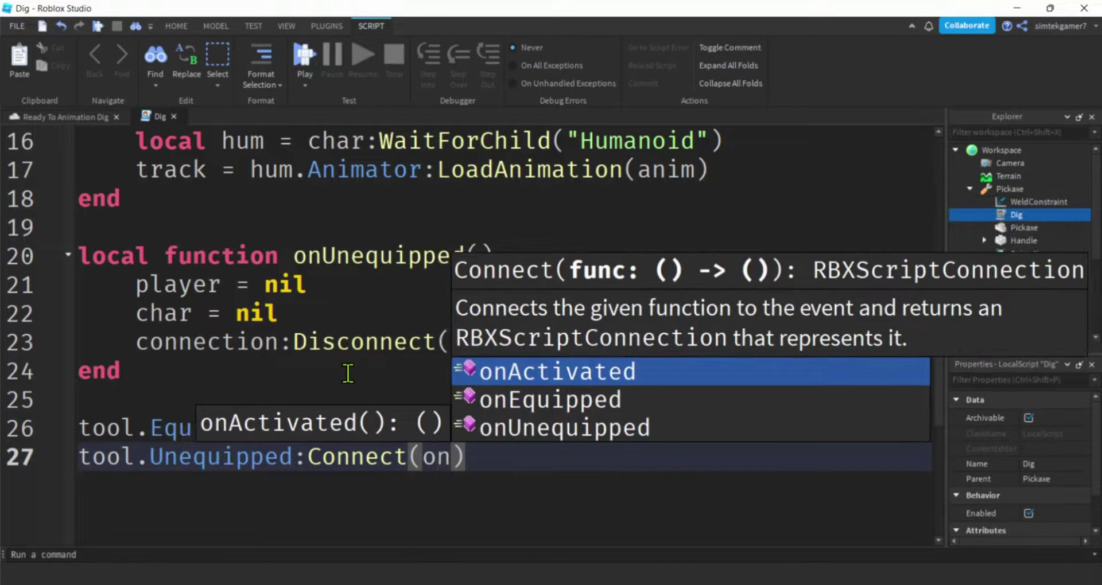
{"action": "key", "text": "Tab"}
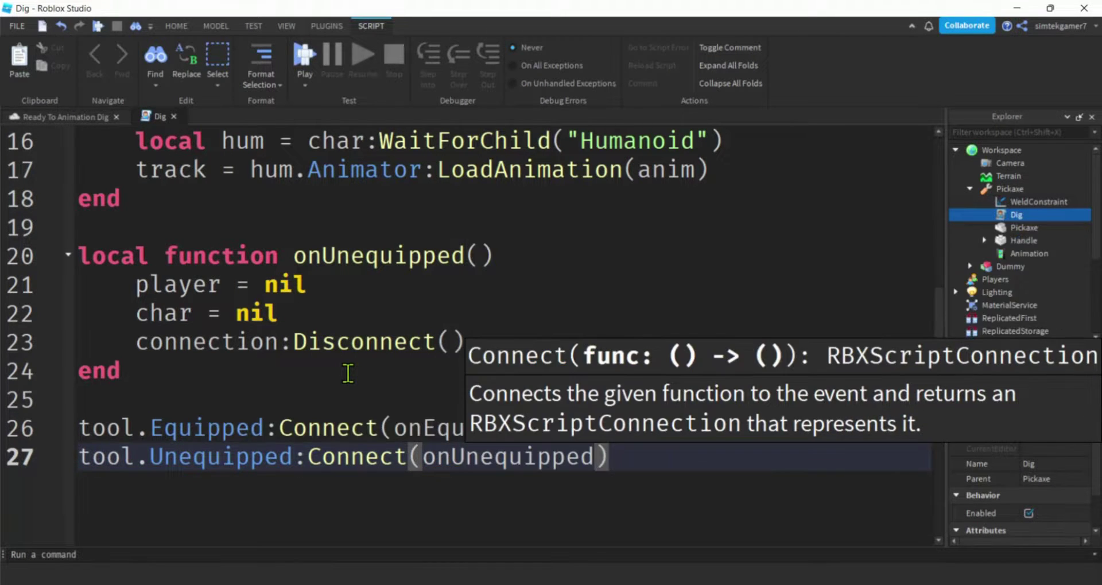
Step: Make the empty onActivated function play the animation by adding track:Play() to its body
{"action": "left_click", "coordinate": [296, 376]}
{"action": "scroll", "coordinate": [414, 398], "scroll_direction": "up", "scroll_amount": 1}
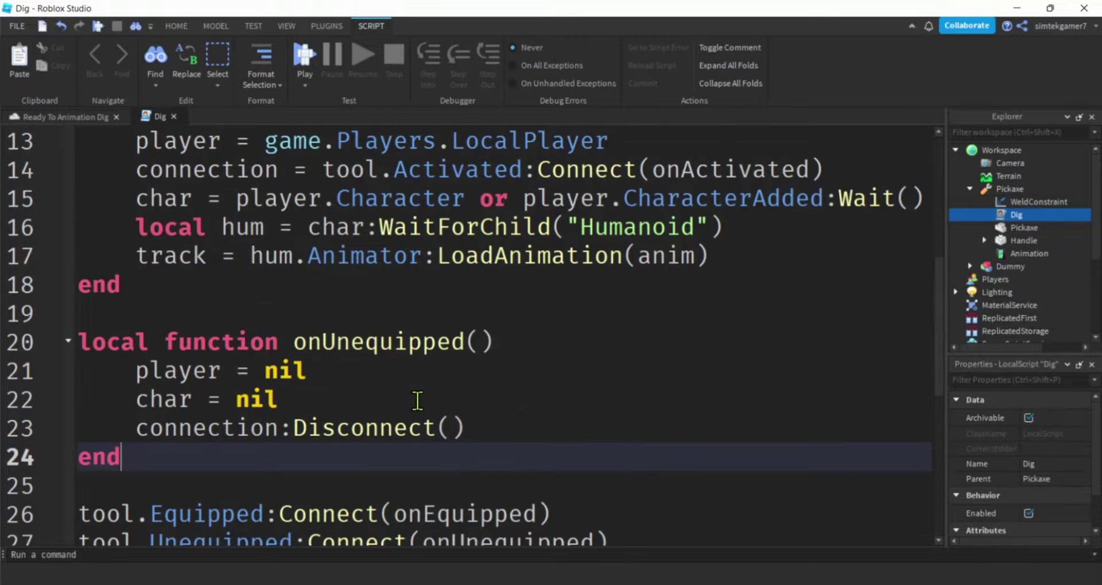
{"action": "scroll", "coordinate": [491, 425], "scroll_direction": "up", "scroll_amount": 3}
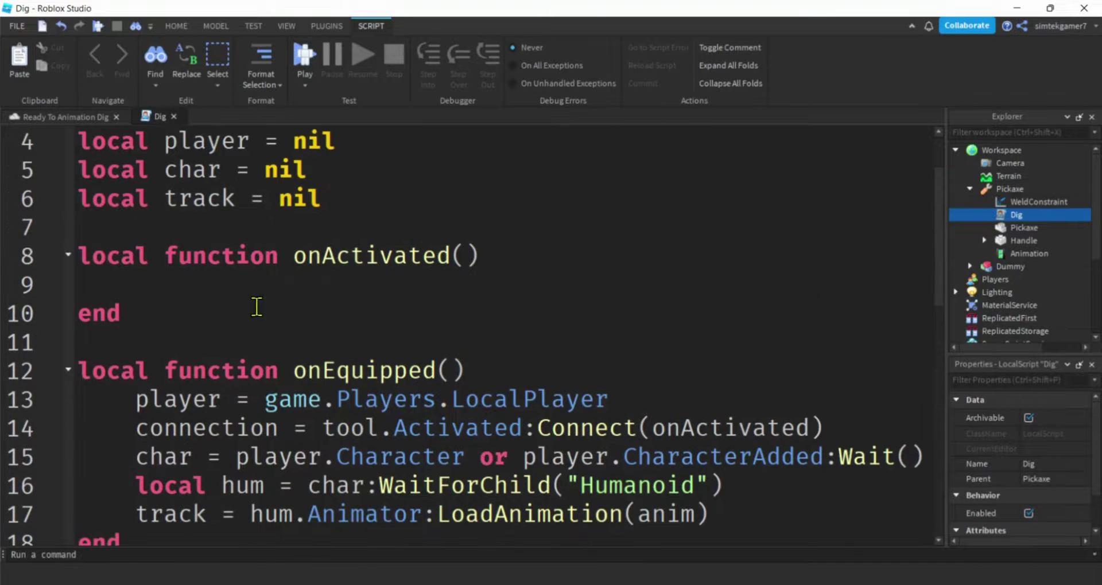
{"action": "left_click", "coordinate": [221, 293]}
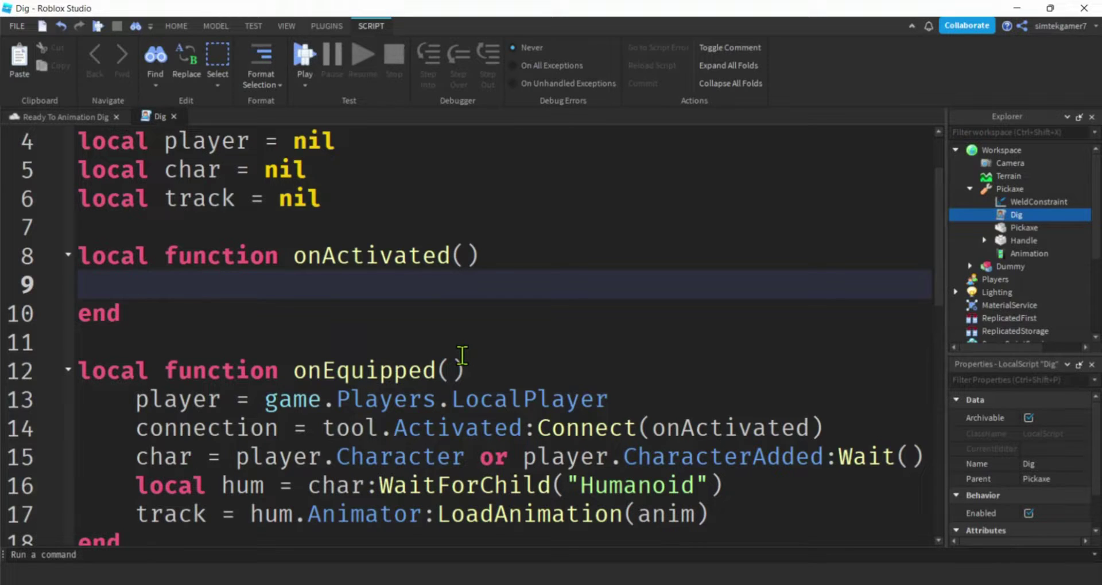
{"action": "type", "text": "track"}
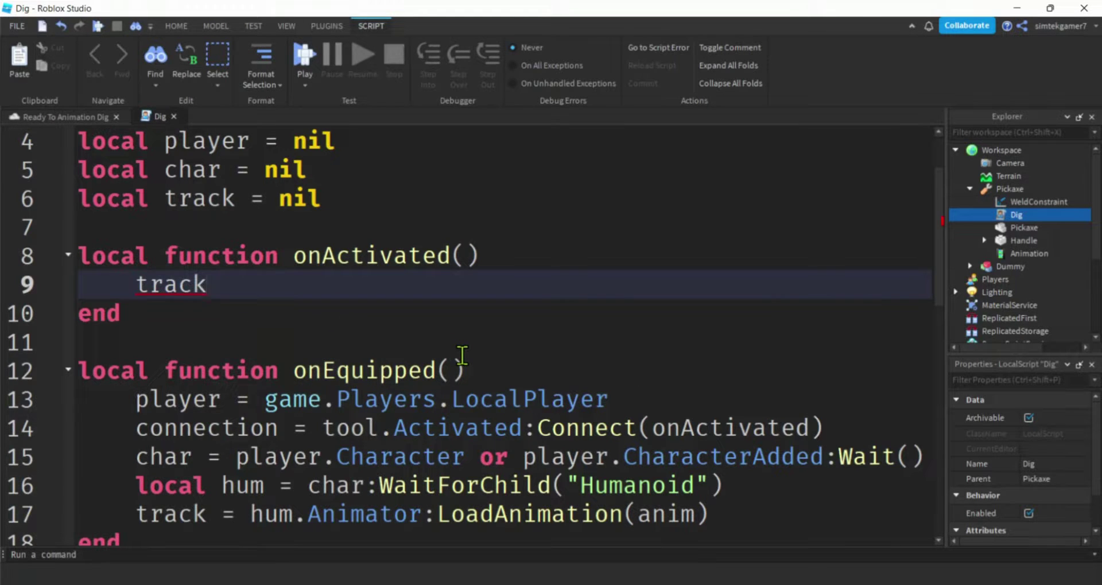
{"action": "type", "text": ":Play()"}
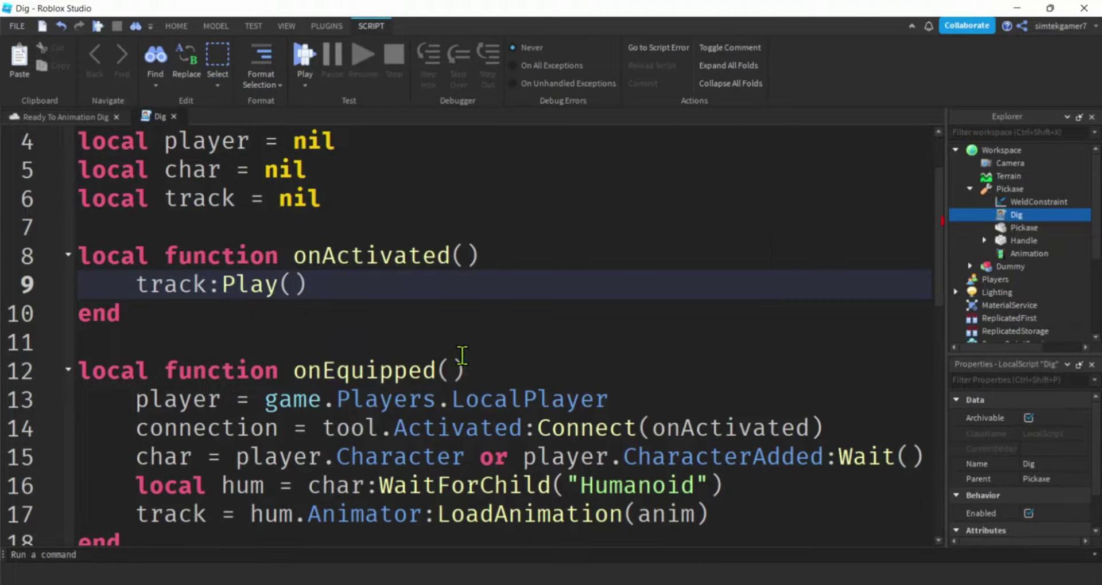
Step: Add wait(5) and track:Stop() on separate lines after track:Play() in onActivated to end the animation after 5 seconds
{"action": "key", "text": "Return"}
{"action": "type", "text": "wait"}
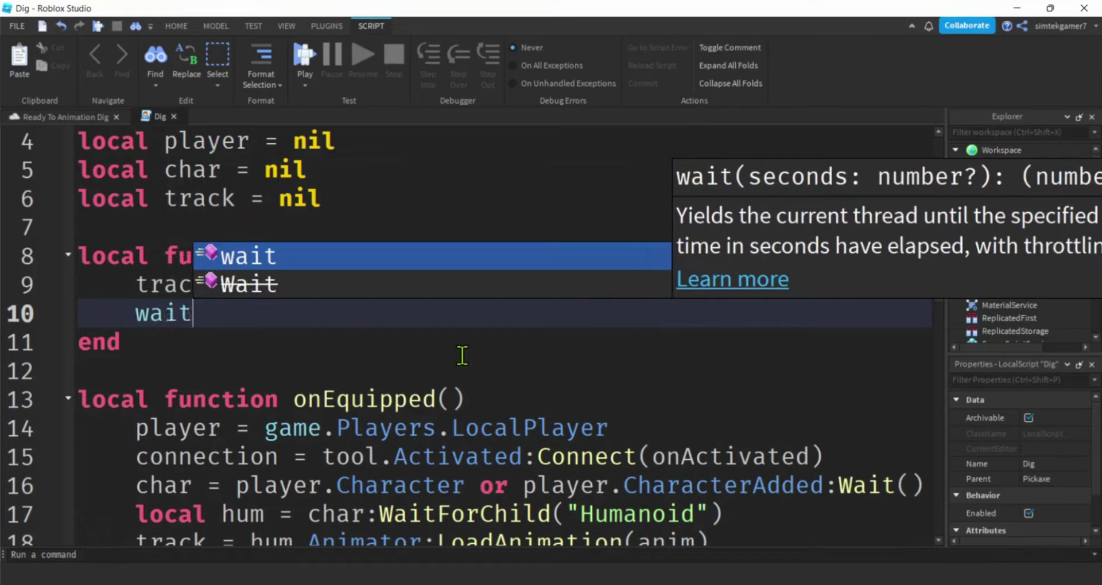
{"action": "type", "text": "(5"}
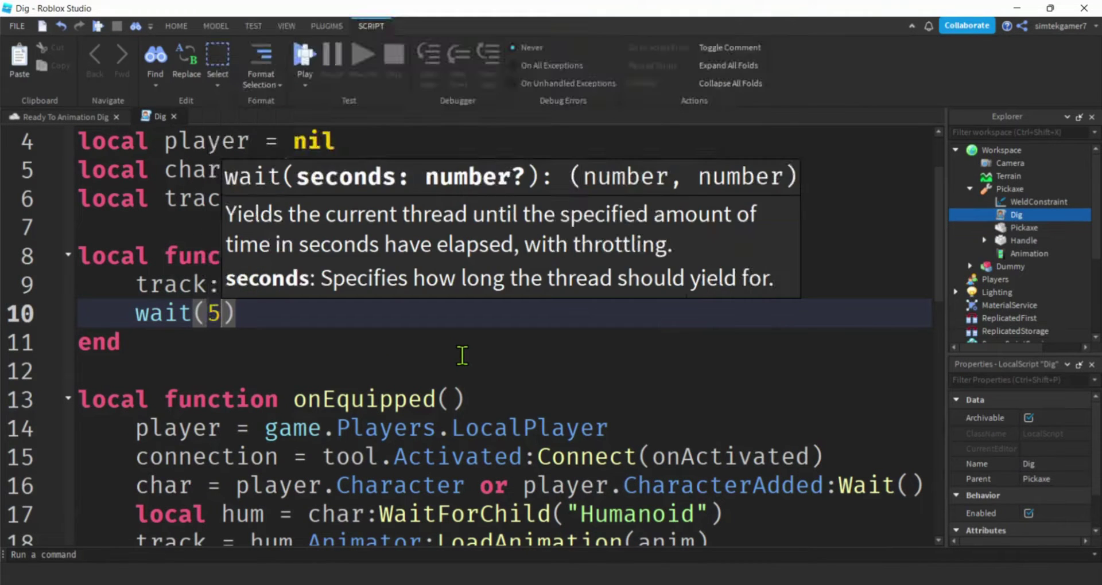
{"action": "key", "text": "Return"}
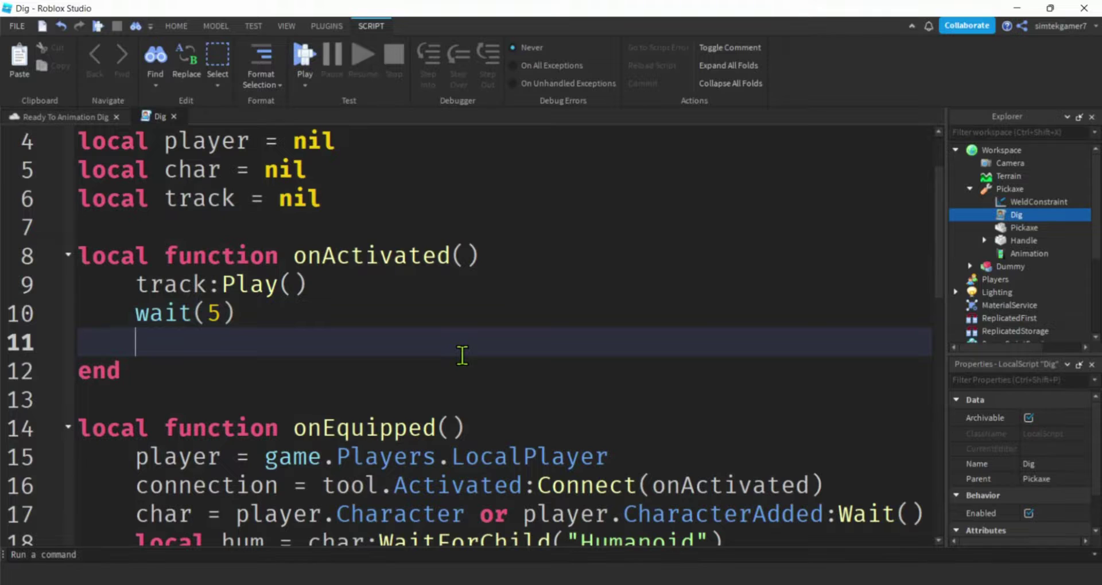
{"action": "type", "text": "track:"}
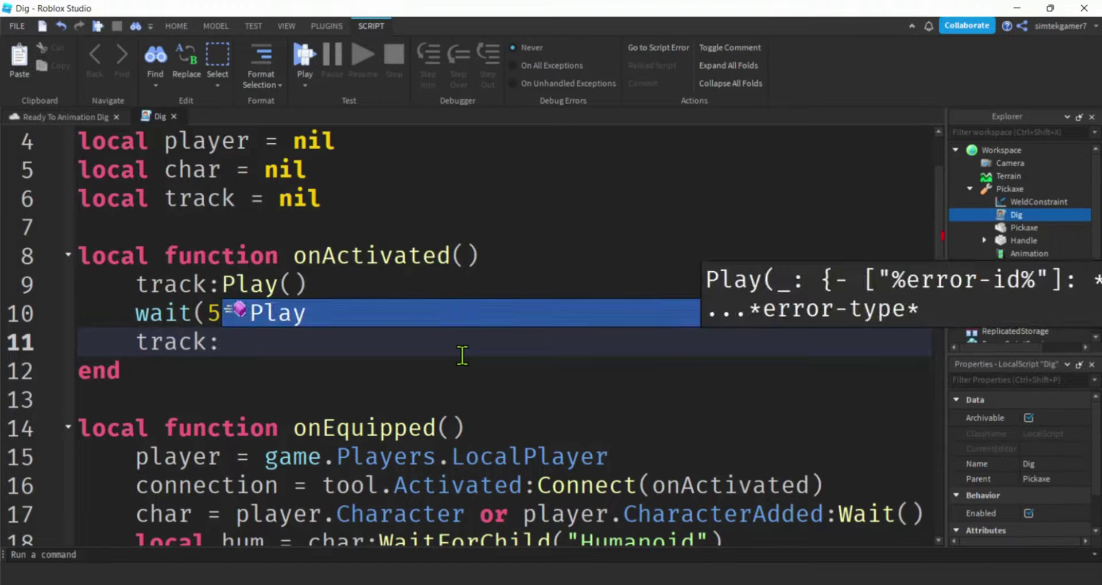
{"action": "type", "text": "Stop()"}
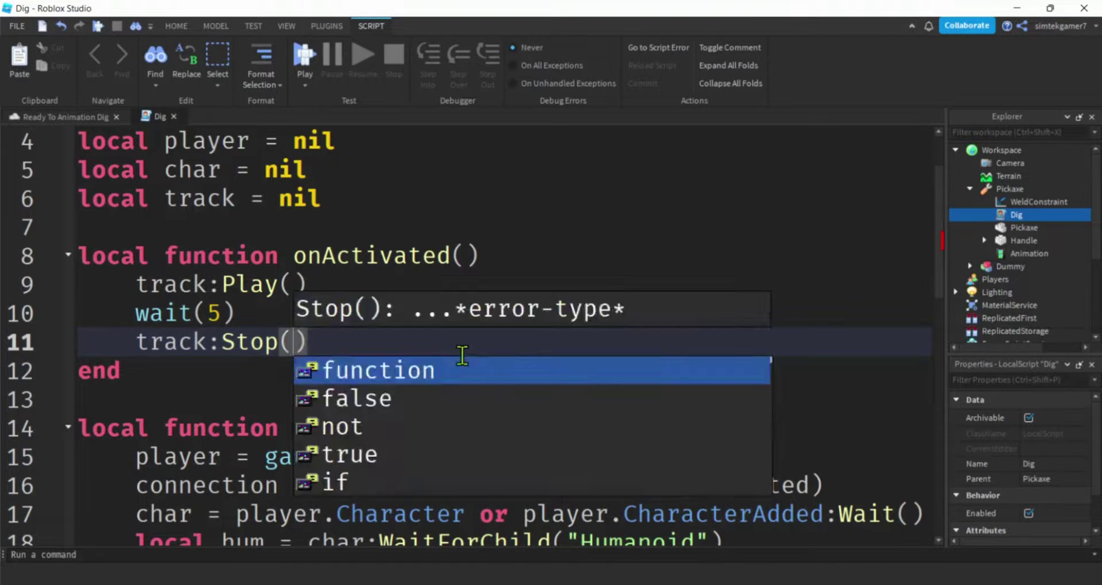
Step: Start a playtest of the game to try out the pickaxe's Dig script
{"action": "left_click", "coordinate": [260, 313]}
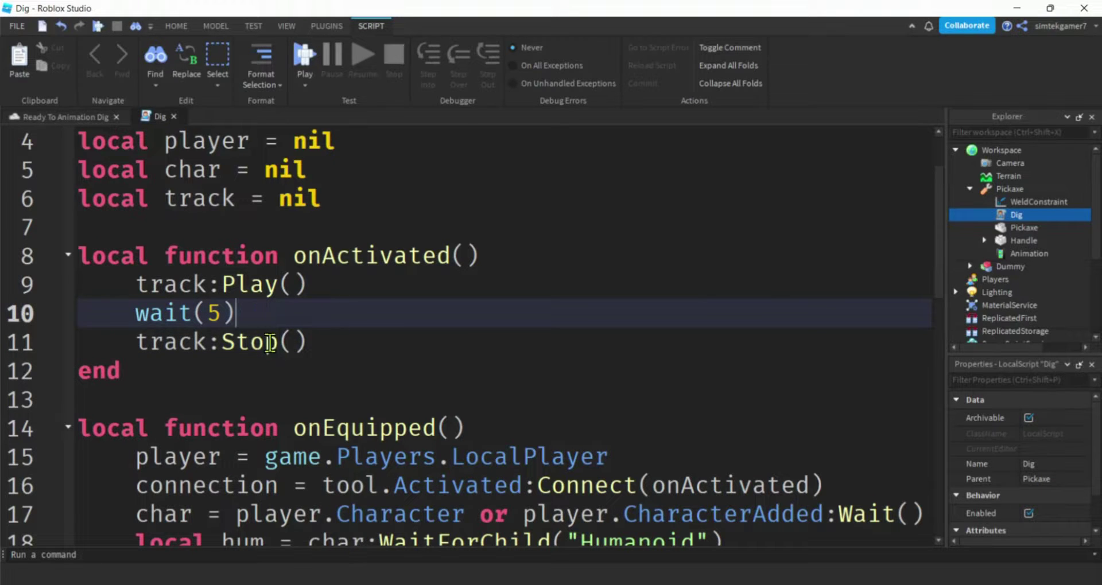
{"action": "left_click_drag", "start_coordinate": [141, 342], "coordinate": [317, 340]}
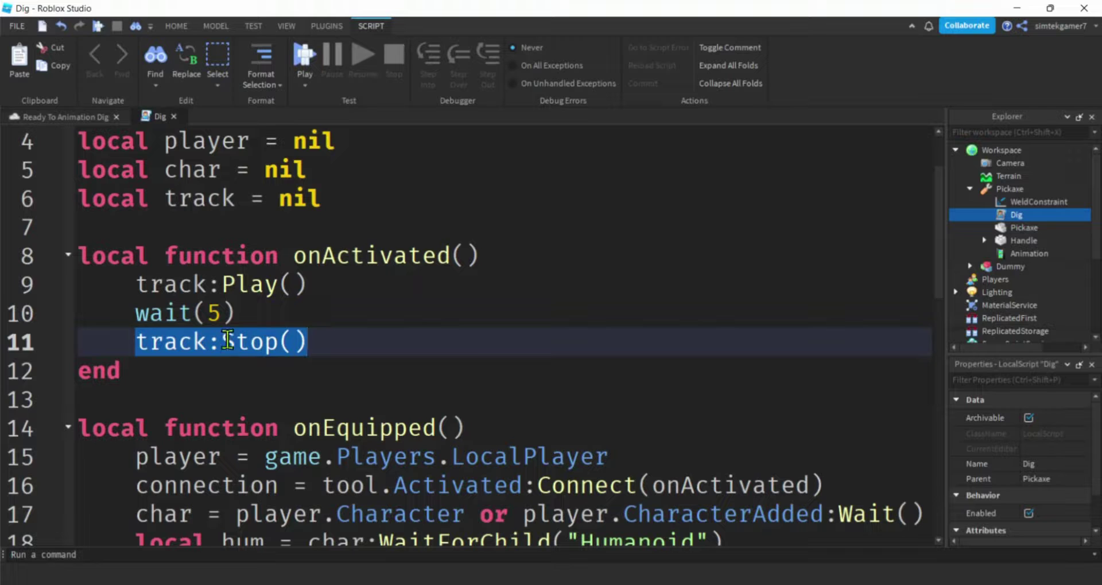
{"action": "left_click", "coordinate": [305, 58]}
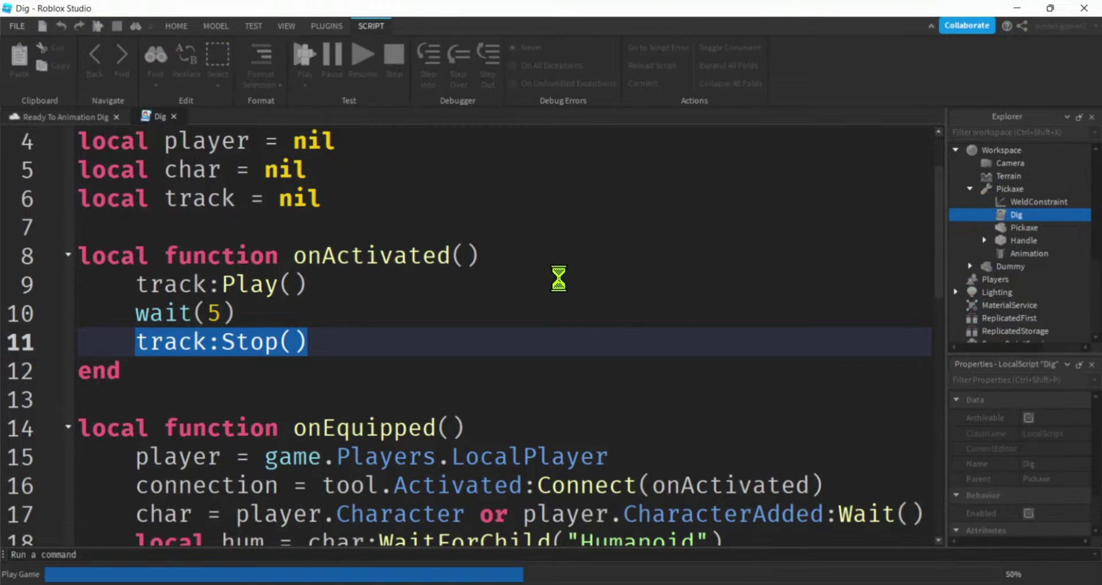
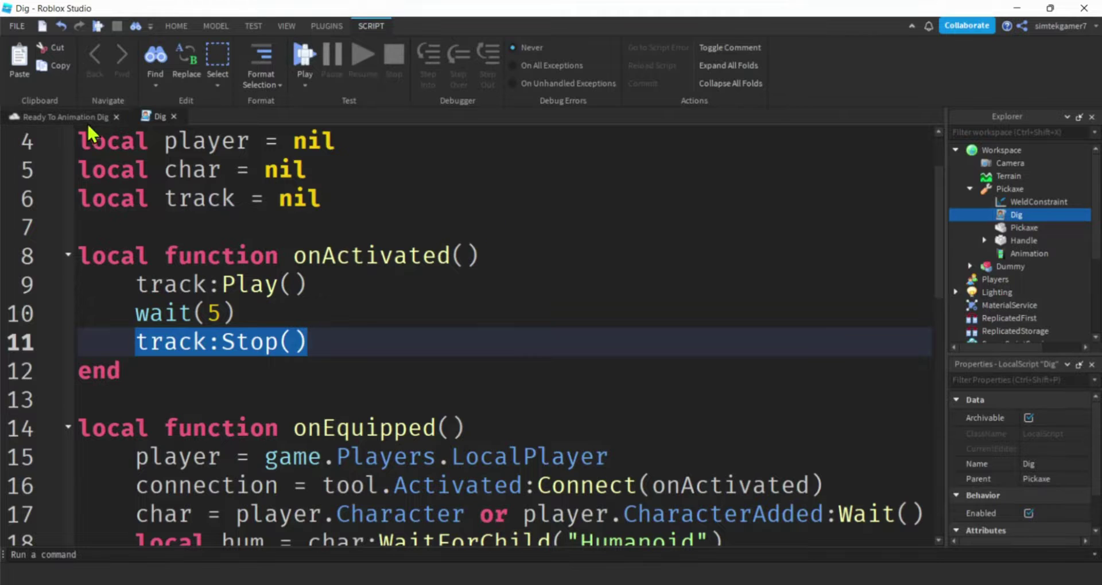
Step: Add a SpawnLocation to the Workspace and place it on the grass close to the Dummy
{"action": "left_click", "coordinate": [86, 118]}
{"action": "right_click_drag", "start_coordinate": [385, 239], "coordinate": [385, 239]}
{"action": "scroll", "coordinate": [386, 239], "scroll_direction": "down", "scroll_amount": 4}
{"action": "right_click_drag", "start_coordinate": [490, 255], "coordinate": [477, 243]}
{"action": "scroll", "coordinate": [477, 244], "scroll_direction": "up", "scroll_amount": 1}
{"action": "left_click", "coordinate": [230, 26]}
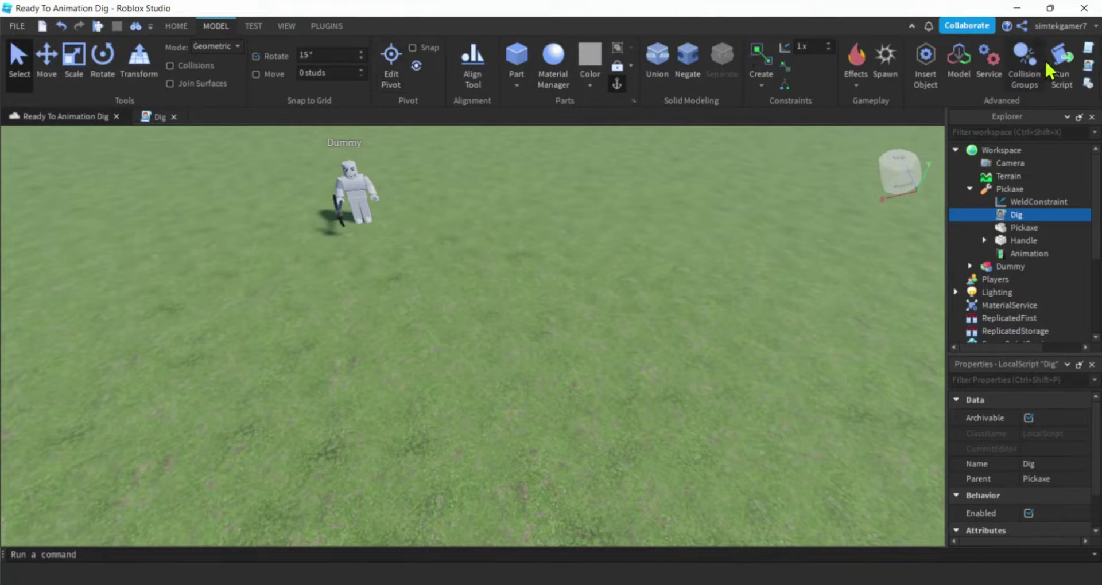
{"action": "left_click", "coordinate": [885, 60]}
{"action": "left_click_drag", "start_coordinate": [486, 329], "coordinate": [419, 368]}
{"action": "right_click_drag", "start_coordinate": [562, 346], "coordinate": [563, 338]}
{"action": "scroll", "coordinate": [718, 324], "scroll_direction": "down", "scroll_amount": 3}
{"action": "scroll", "coordinate": [718, 324], "scroll_direction": "down", "scroll_amount": 2}
Step: Move the Pickaxe tool from the Workspace into StarterPack
{"action": "left_click", "coordinate": [1004, 189]}
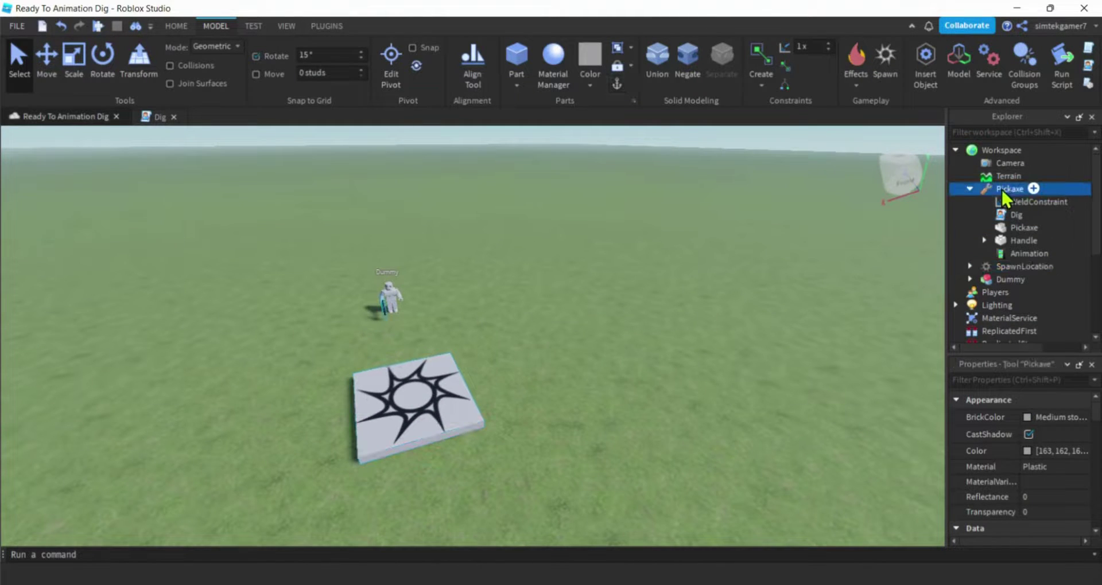
{"action": "left_click", "coordinate": [970, 189]}
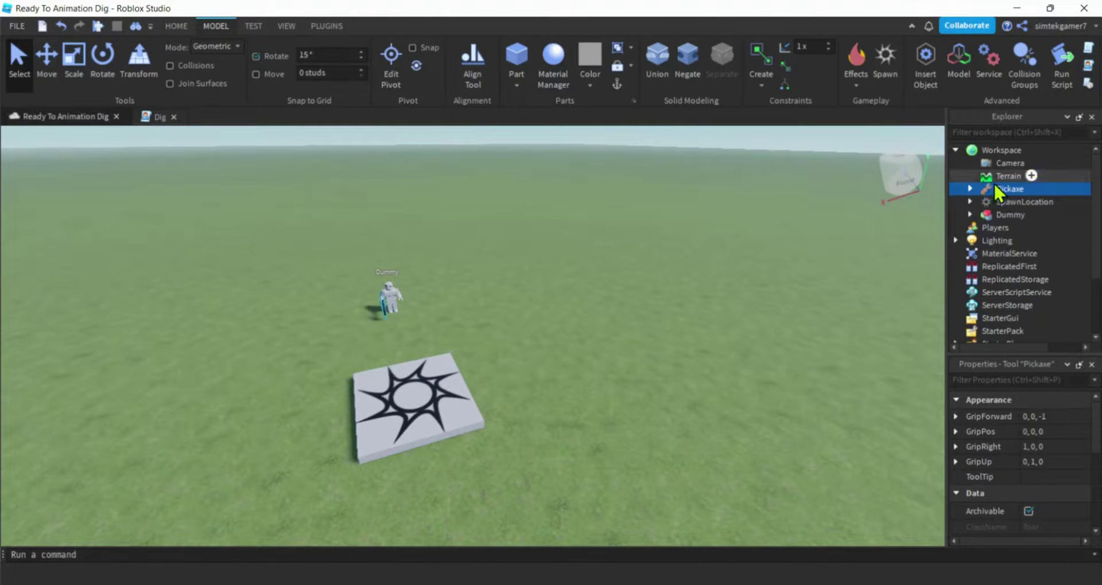
{"action": "left_click_drag", "start_coordinate": [993, 181], "coordinate": [997, 331]}
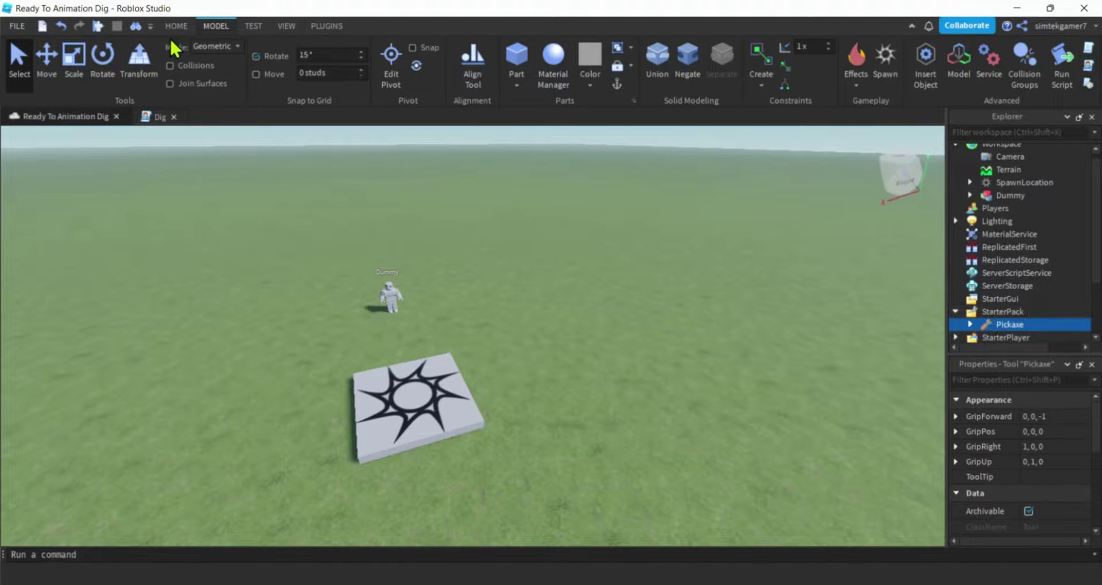
Step: Start a playtest and equip the Pickaxe on the character
{"action": "left_click", "coordinate": [98, 26]}
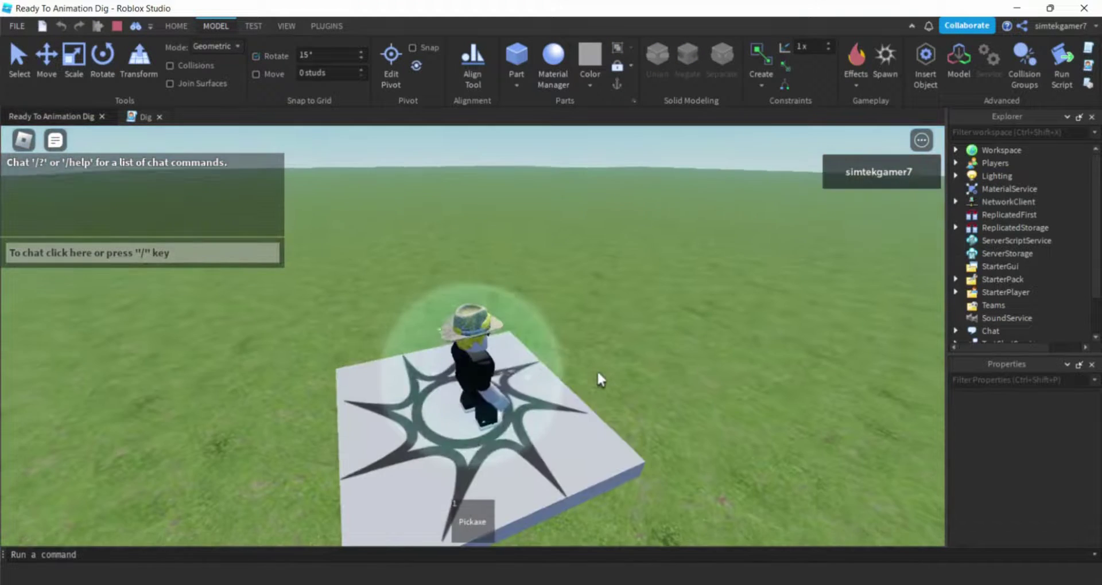
{"action": "left_click", "coordinate": [472, 520]}
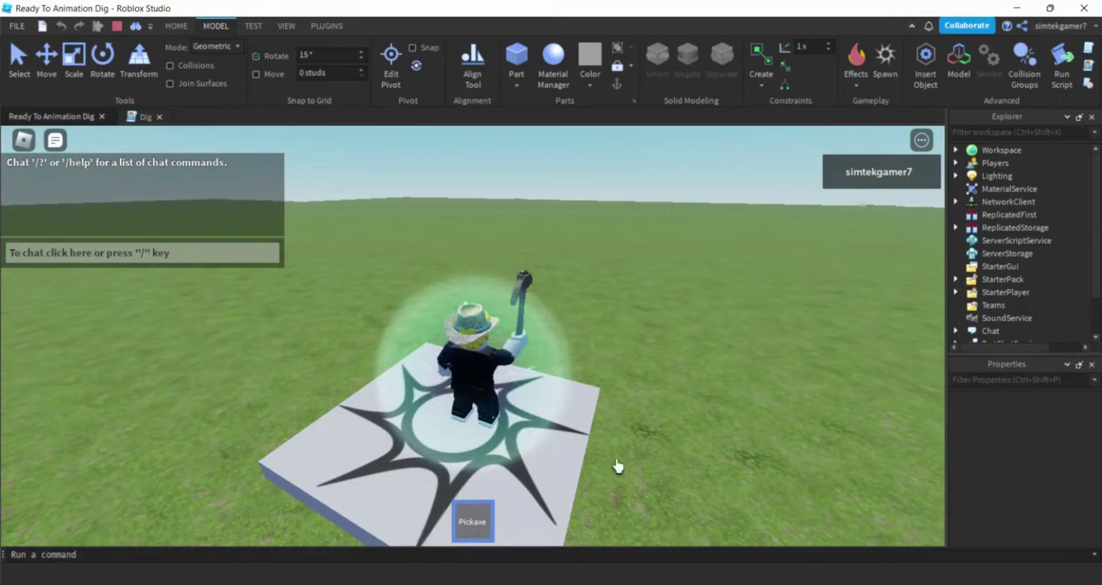
Step: Activate the equipped Pickaxe while walking the character around the spawn pad to examine its dig animation from several angles
{"action": "right_click_drag", "start_coordinate": [615, 462], "coordinate": [629, 446]}
{"action": "right_click_drag", "start_coordinate": [758, 455], "coordinate": [765, 460]}
{"action": "key", "text": "w"}
{"action": "right_click_drag", "start_coordinate": [709, 371], "coordinate": [657, 384]}
{"action": "right_click_drag", "start_coordinate": [674, 482], "coordinate": [674, 477]}
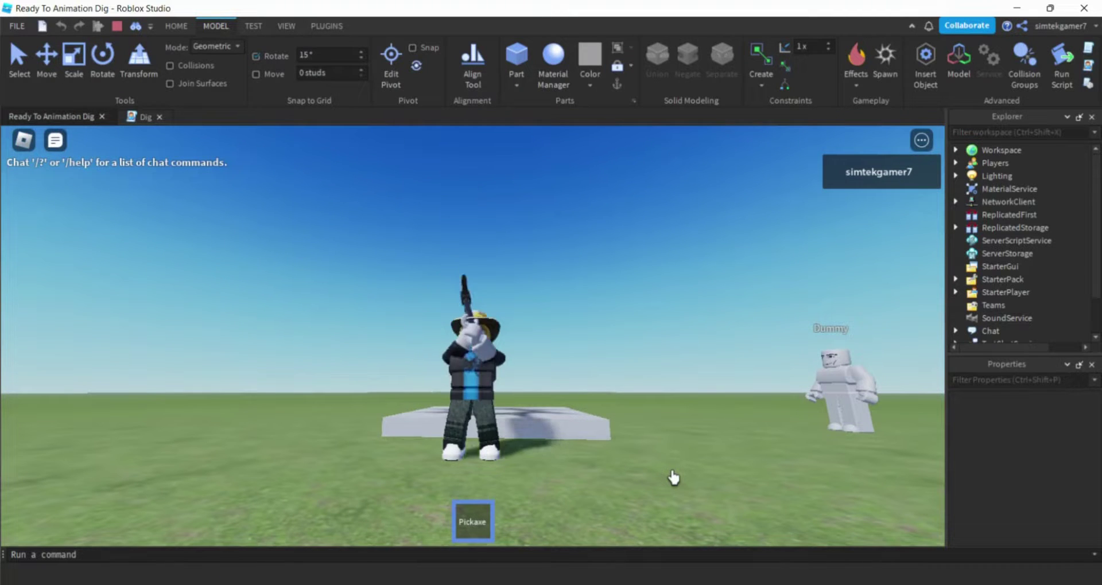
{"action": "right_click_drag", "start_coordinate": [674, 477], "coordinate": [645, 480]}
{"action": "key", "text": "w"}
{"action": "left_click", "coordinate": [545, 445]}
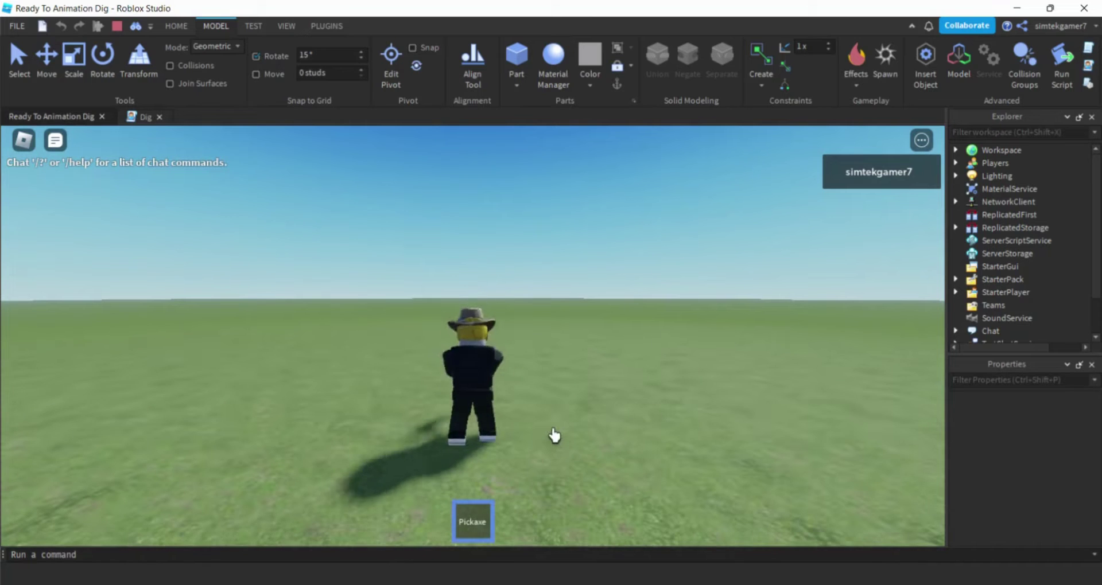
{"action": "key", "text": "s"}
{"action": "left_click", "coordinate": [555, 436]}
{"action": "key", "text": "s"}
{"action": "right_click_drag", "start_coordinate": [554, 436], "coordinate": [555, 438]}
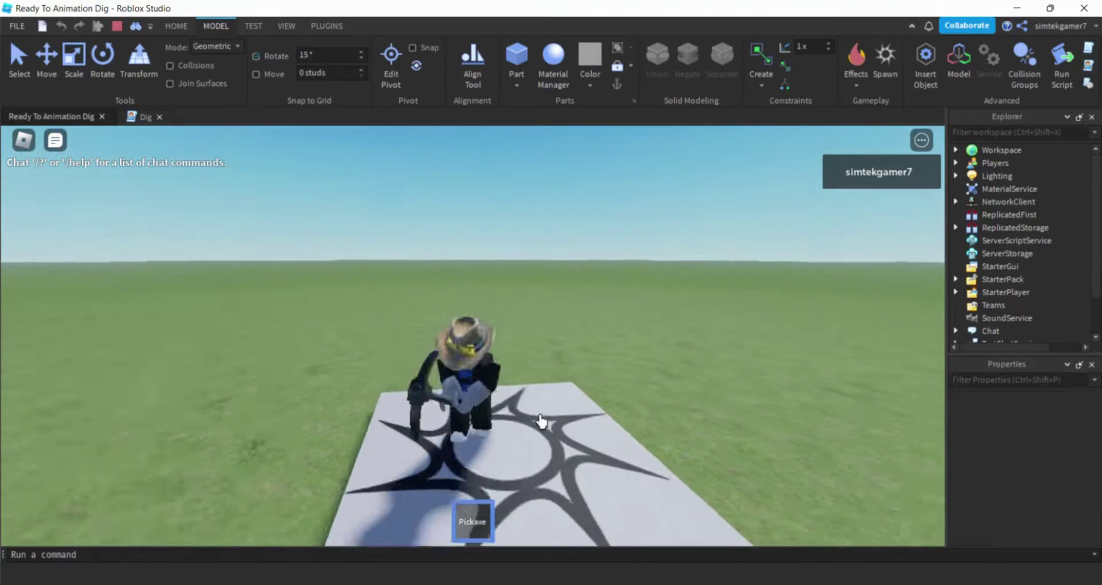
{"action": "key", "text": "s"}
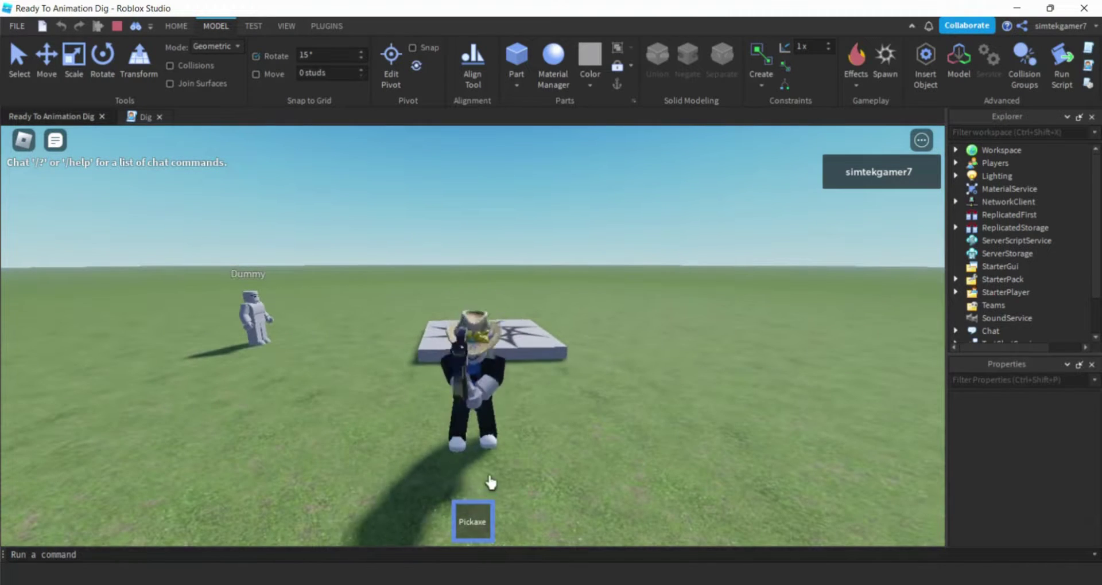